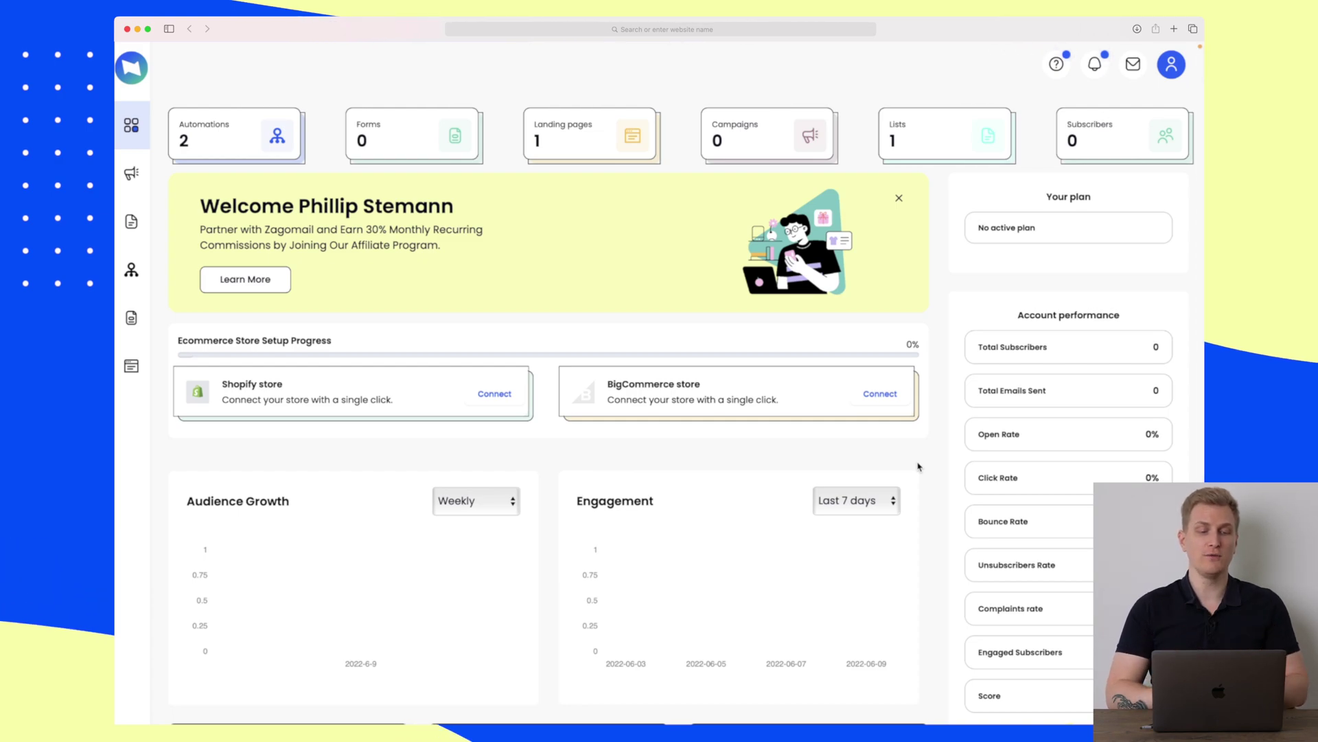
- Close the yellow welcome banner at the top of the dashboard
{"action": "left_click", "coordinate": [898, 200]}
- Bring up the avatar's account menu listing profile, billing, integrations and logout
{"action": "mouse_move", "coordinate": [617, 433]}
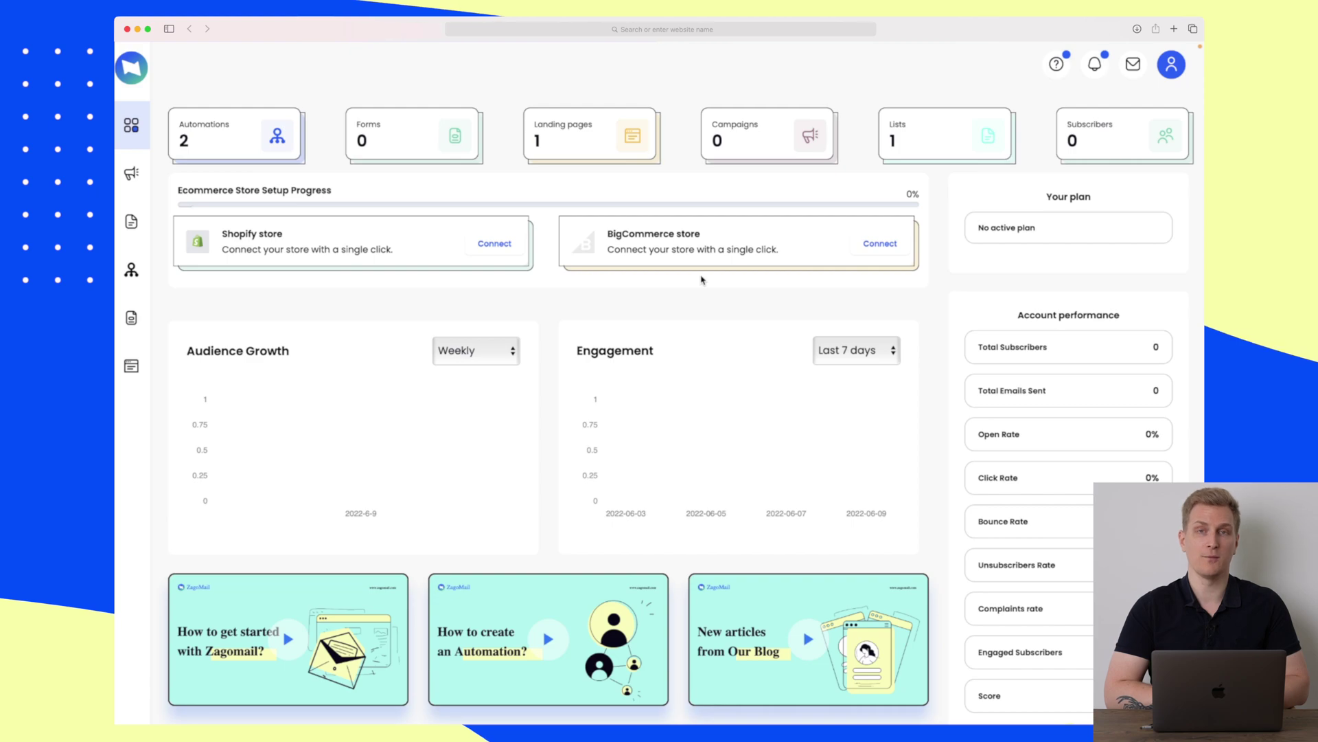
- Go to Integrations from the account menu and browse Zapier, Shopify, BigCommerce, Stripe and WordPress
{"action": "left_click", "coordinate": [1170, 69]}
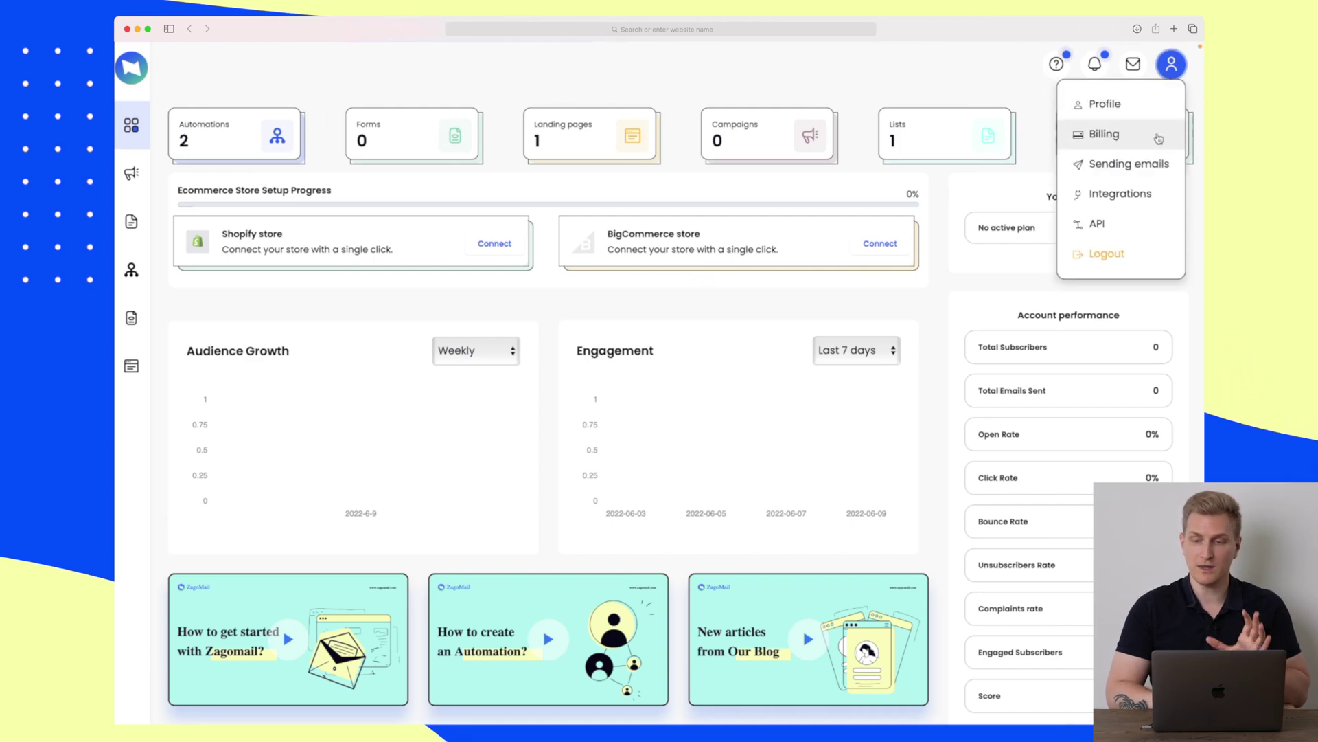
{"action": "left_click", "coordinate": [1135, 197]}
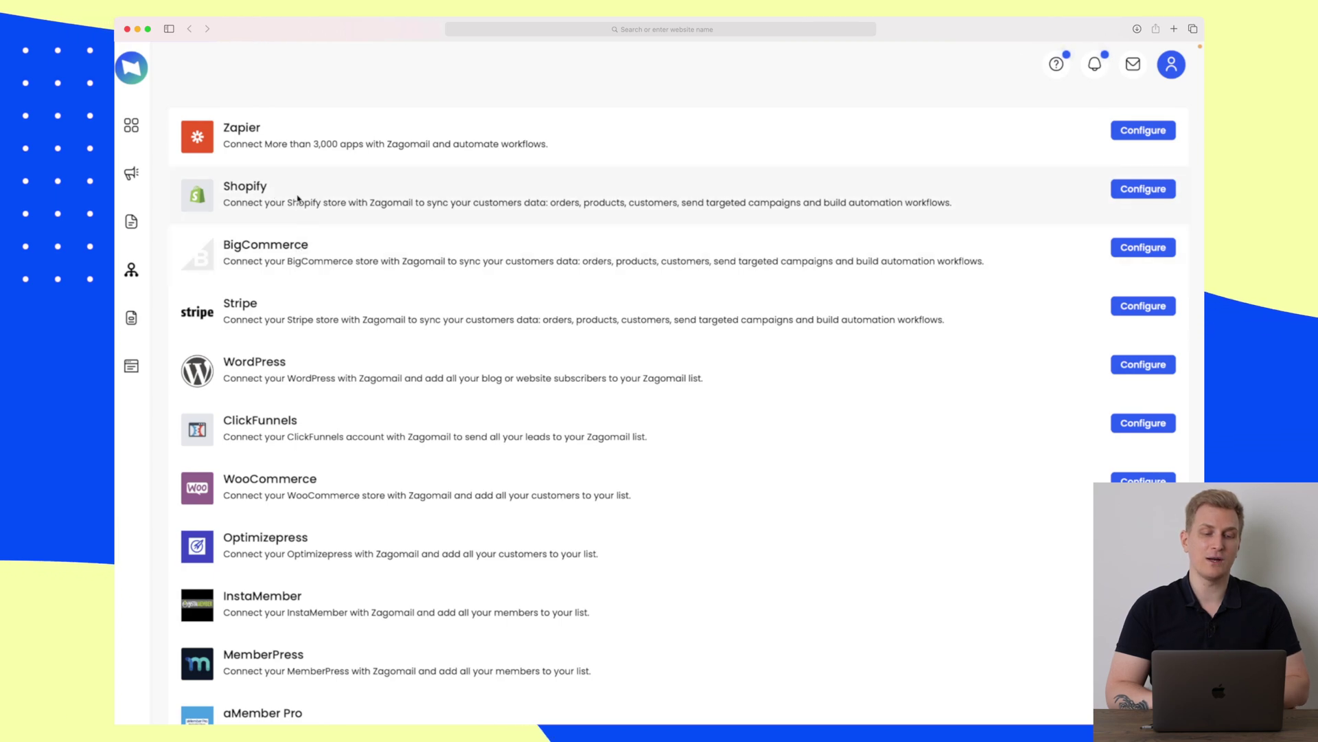
{"action": "scroll", "coordinate": [293, 268], "scroll_direction": "down", "scroll_amount": 2}
{"action": "scroll", "coordinate": [293, 273], "scroll_direction": "down", "scroll_amount": 1}
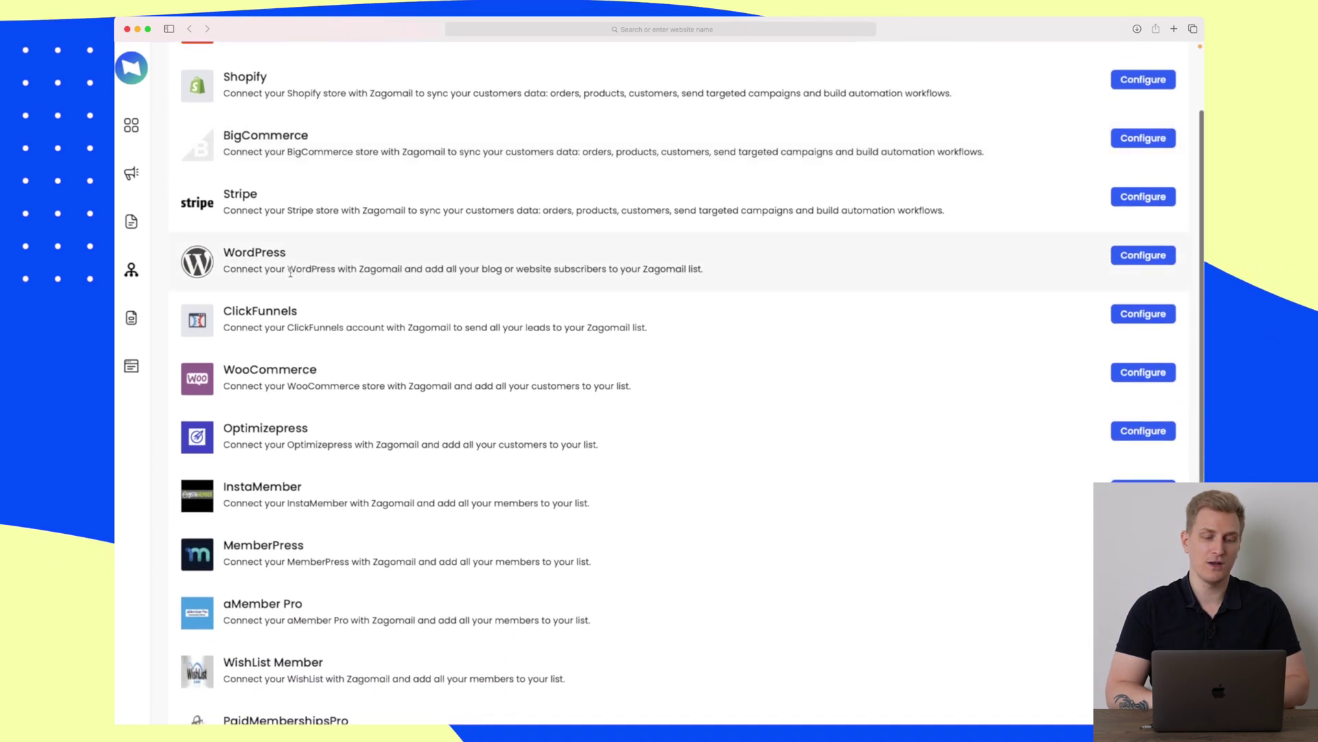
{"action": "scroll", "coordinate": [282, 294], "scroll_direction": "down", "scroll_amount": 3}
{"action": "scroll", "coordinate": [282, 294], "scroll_direction": "down", "scroll_amount": 6}
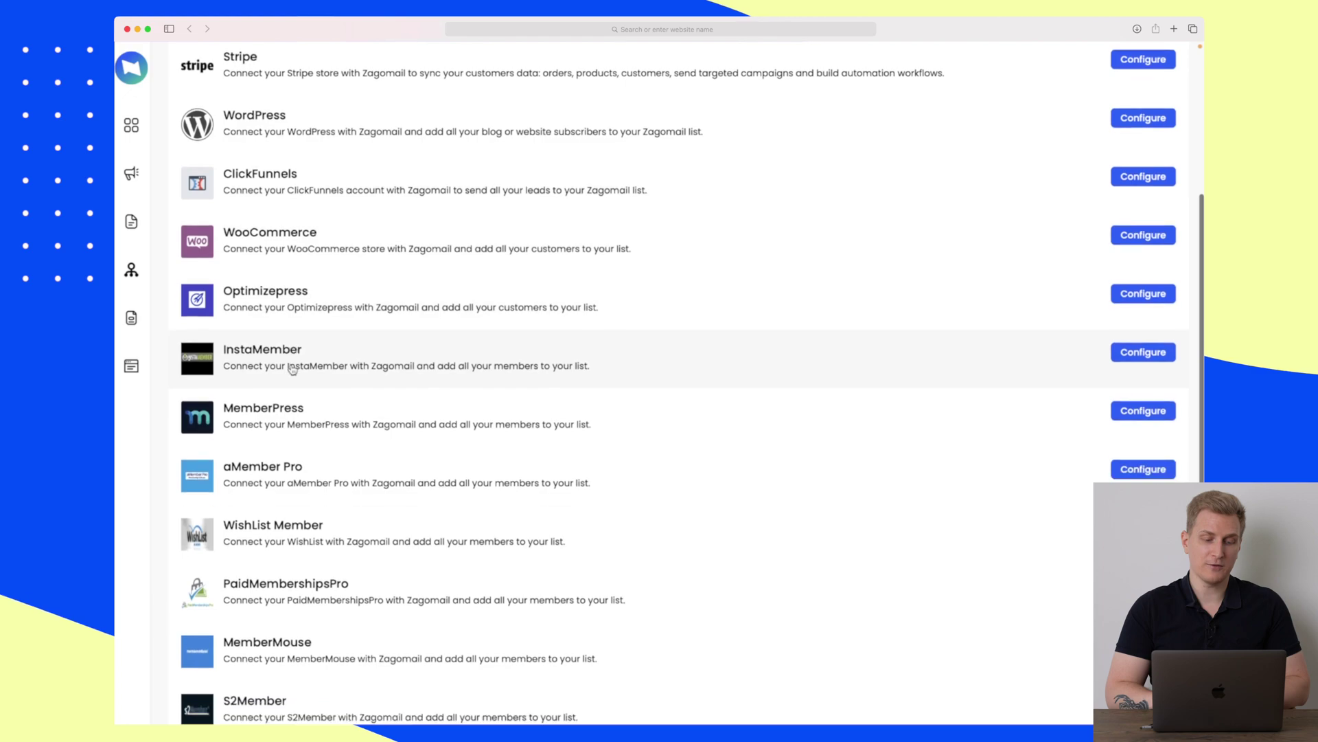
{"action": "scroll", "coordinate": [292, 368], "scroll_direction": "up", "scroll_amount": 4}
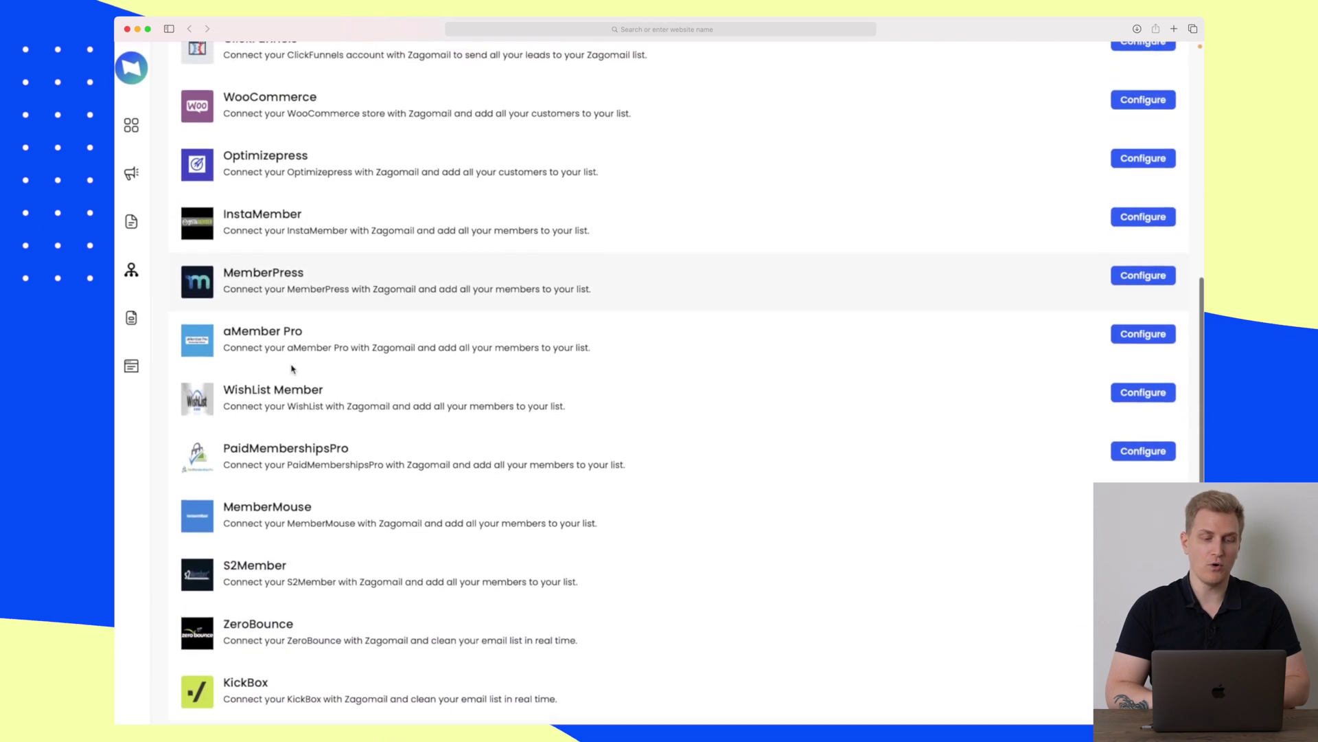
{"action": "scroll", "coordinate": [292, 369], "scroll_direction": "up", "scroll_amount": 6}
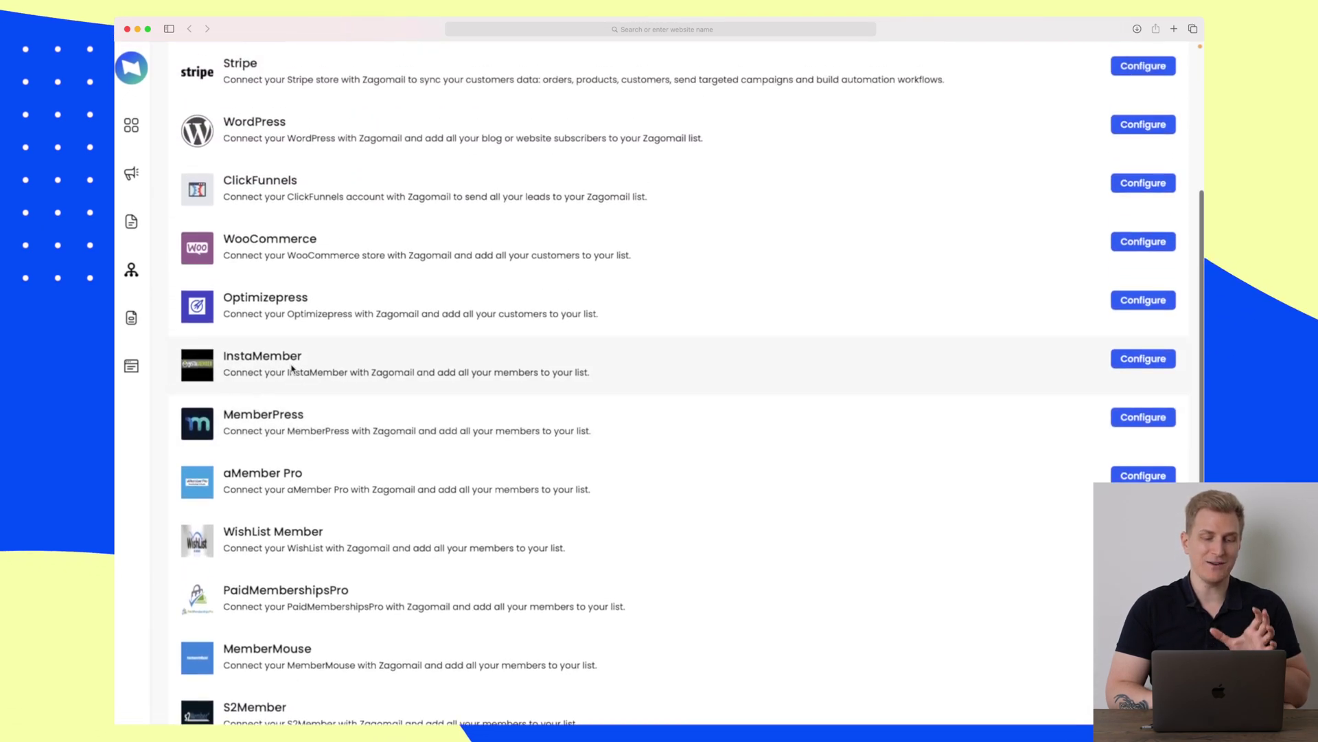
{"action": "scroll", "coordinate": [292, 369], "scroll_direction": "up", "scroll_amount": 1}
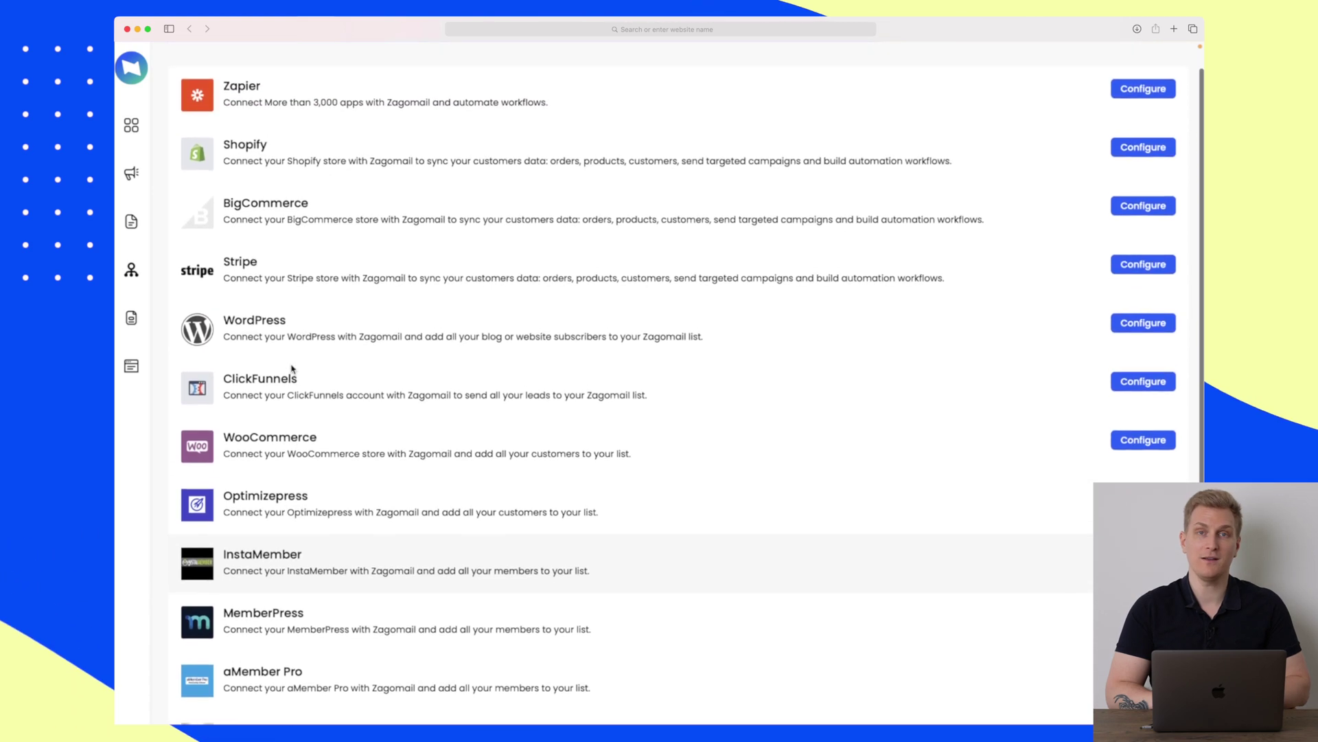
{"action": "scroll", "coordinate": [292, 369], "scroll_direction": "up", "scroll_amount": 1}
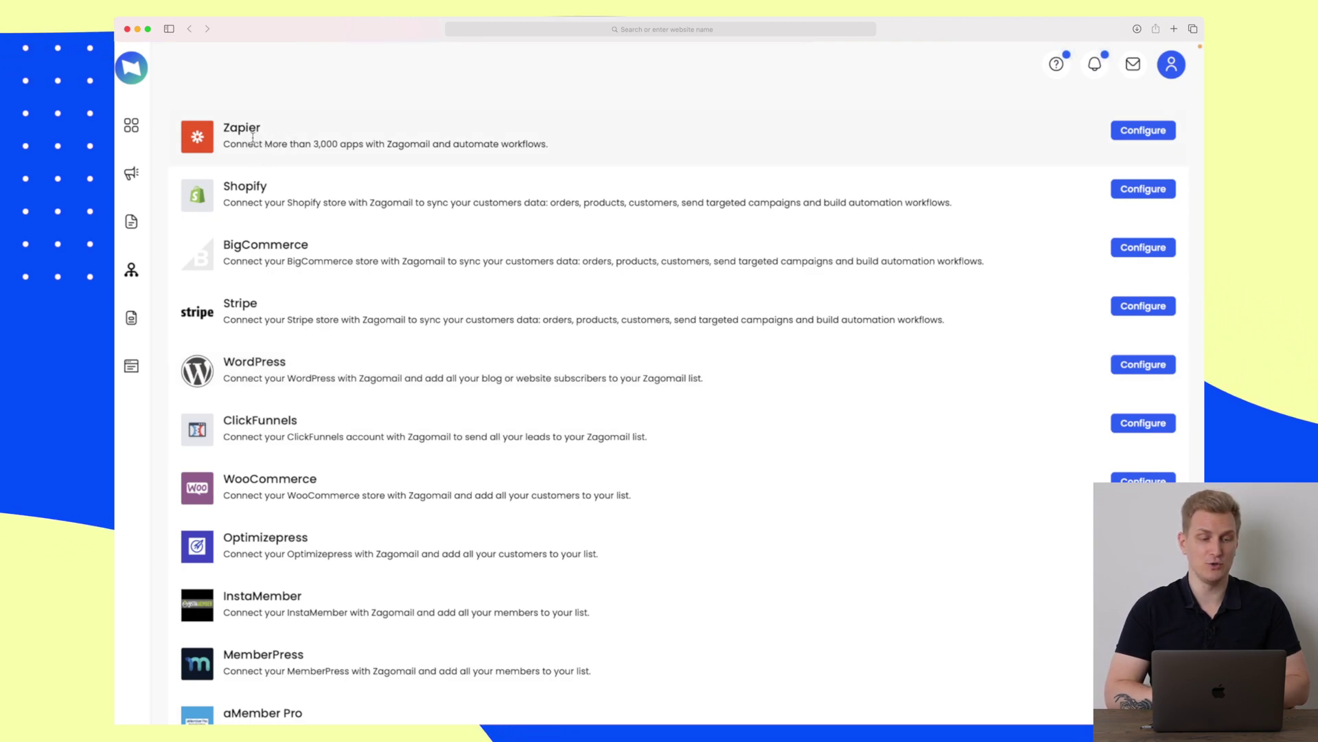
- From the Campaigns page, start a new Regular campaign via the Create campaign menu
{"action": "left_click", "coordinate": [133, 173]}
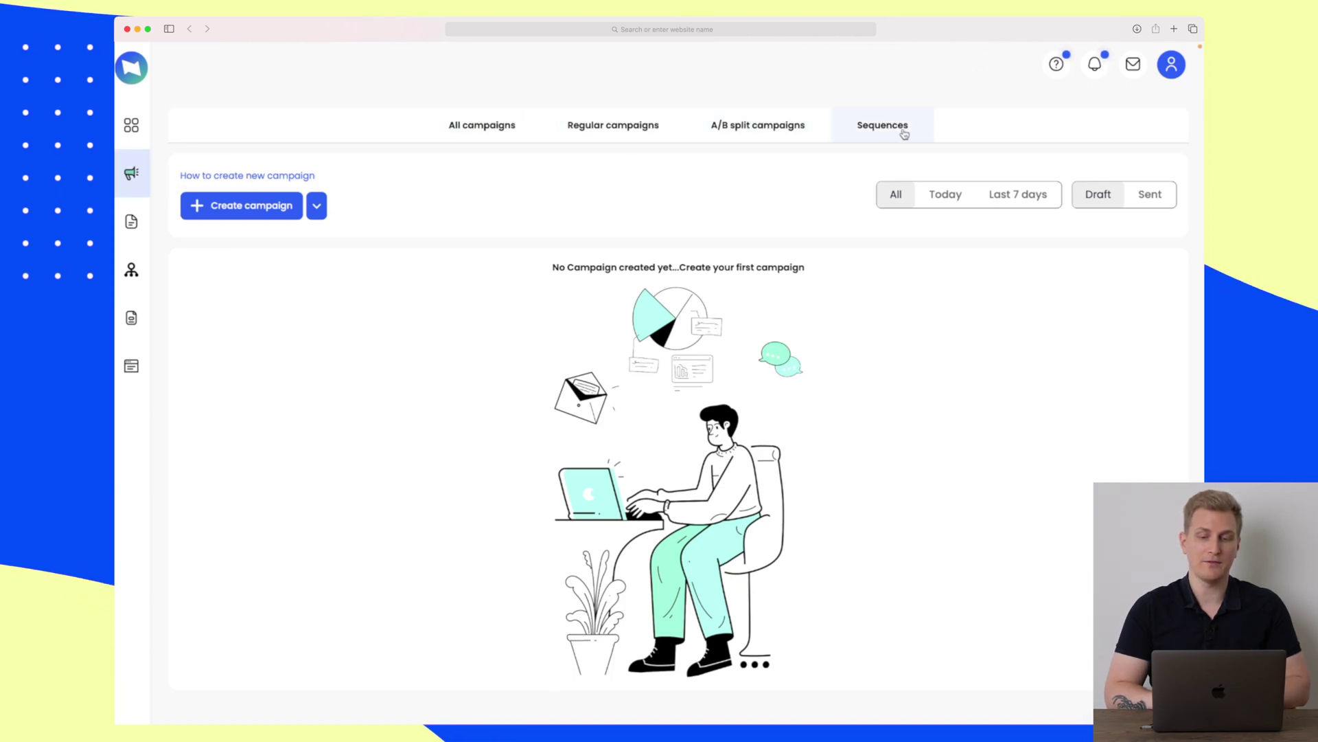
{"action": "left_click", "coordinate": [316, 206]}
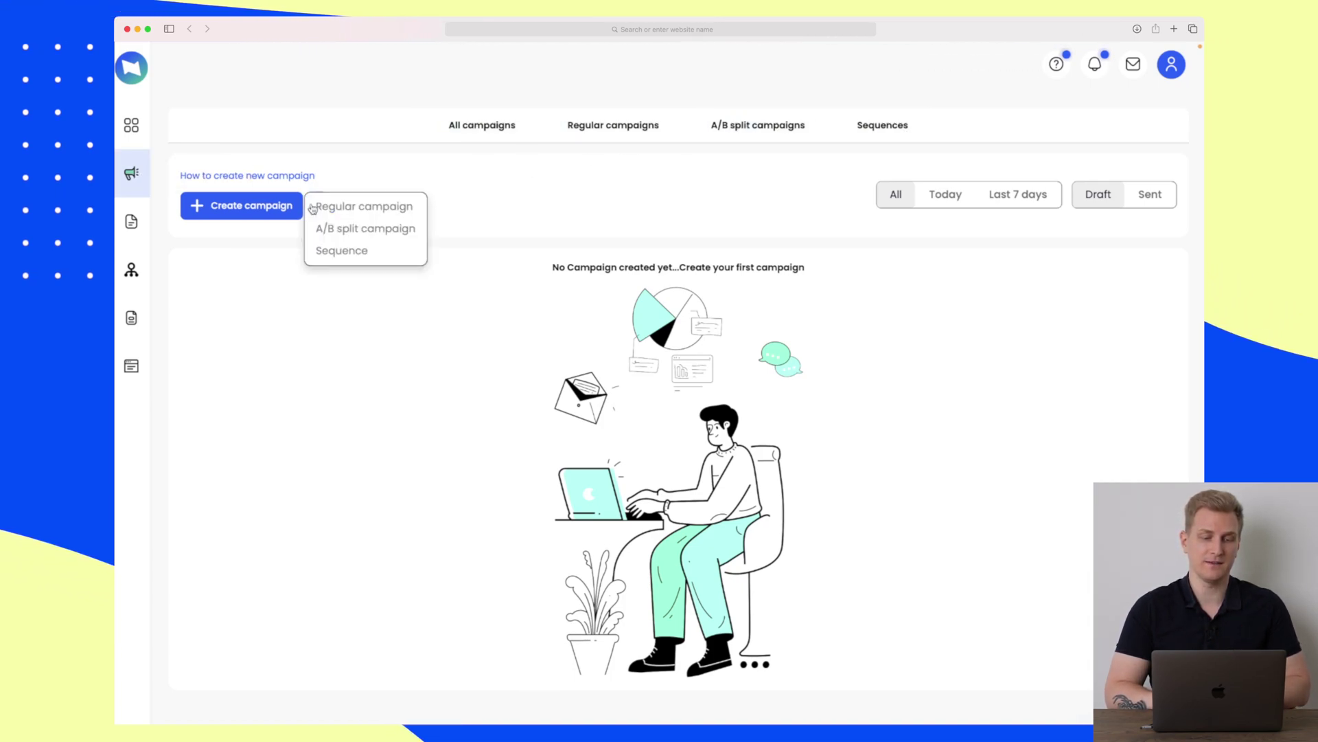
{"action": "left_click", "coordinate": [368, 213]}
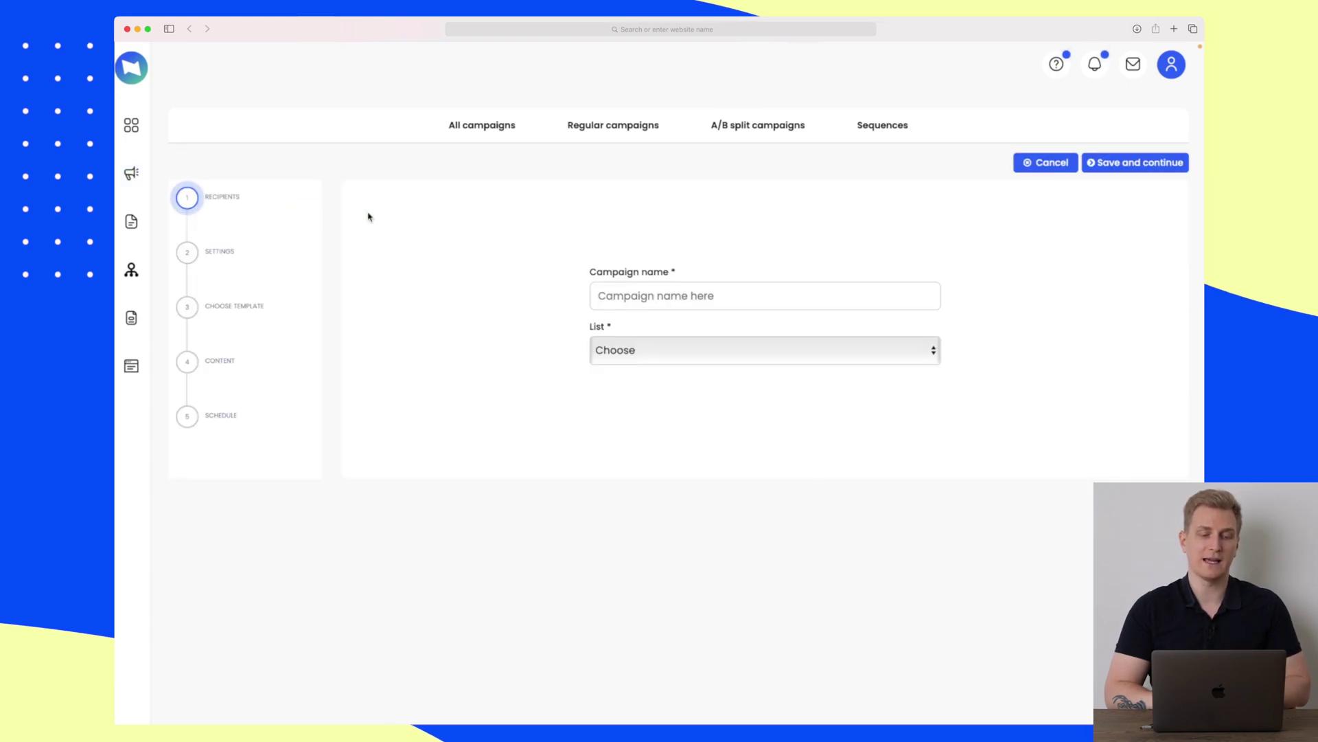
- Name the campaign 'YouTube video', send it to All subscribers, and save
{"action": "left_click", "coordinate": [747, 297]}
{"action": "type", "text": "Y"}
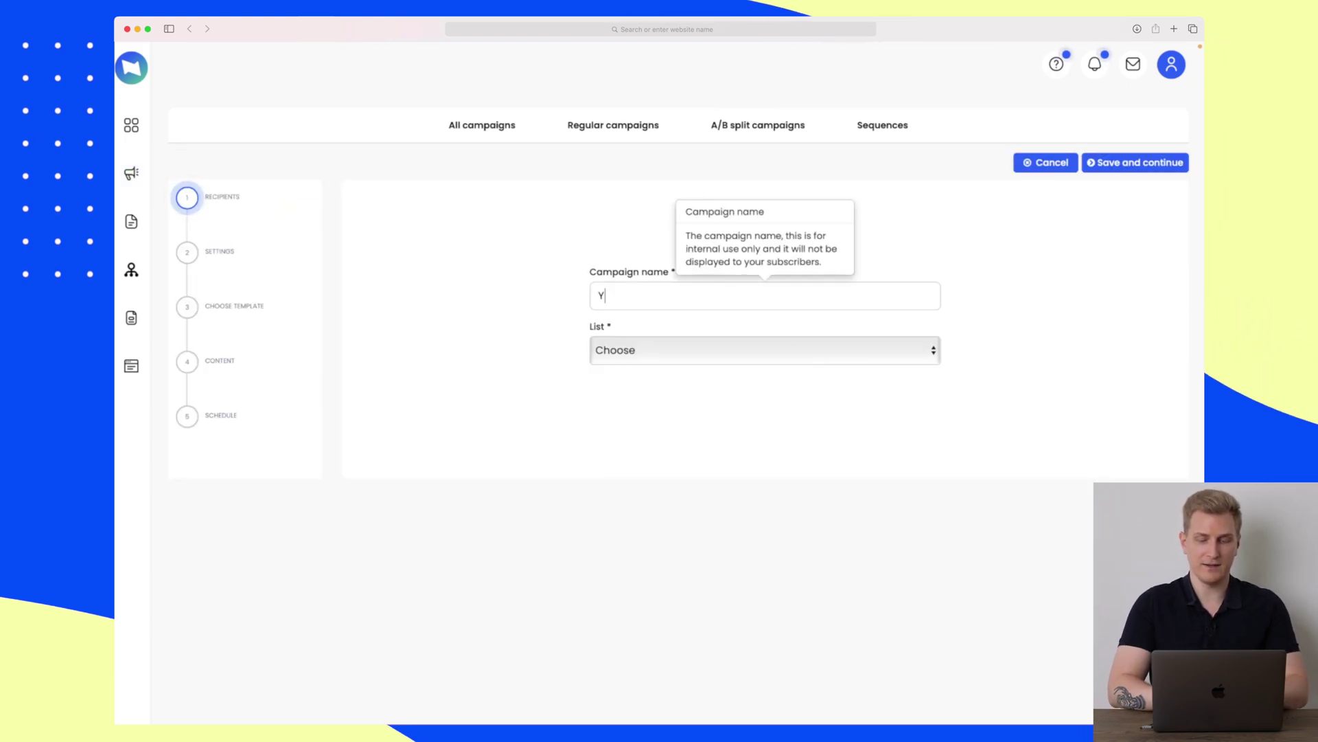
{"action": "type", "text": "oUTubbe video"}
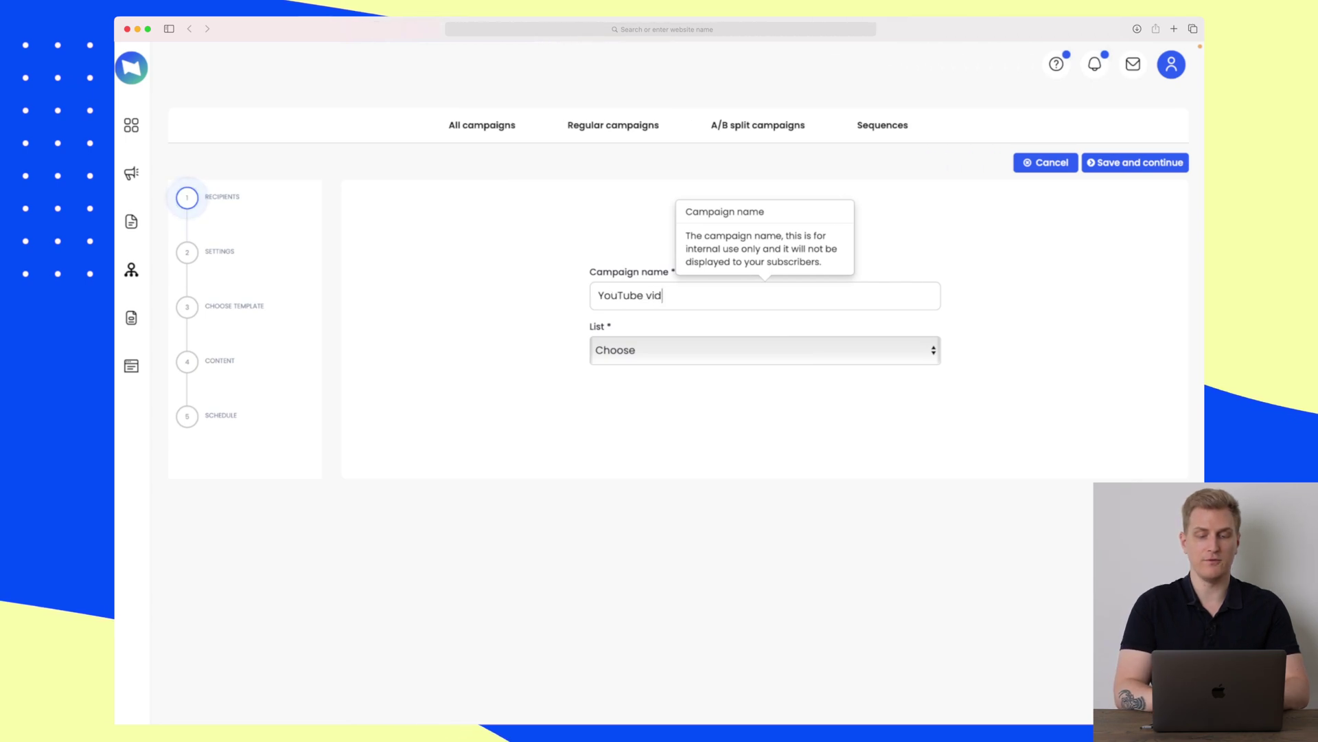
{"action": "left_click", "coordinate": [731, 354]}
{"action": "left_click", "coordinate": [706, 365]}
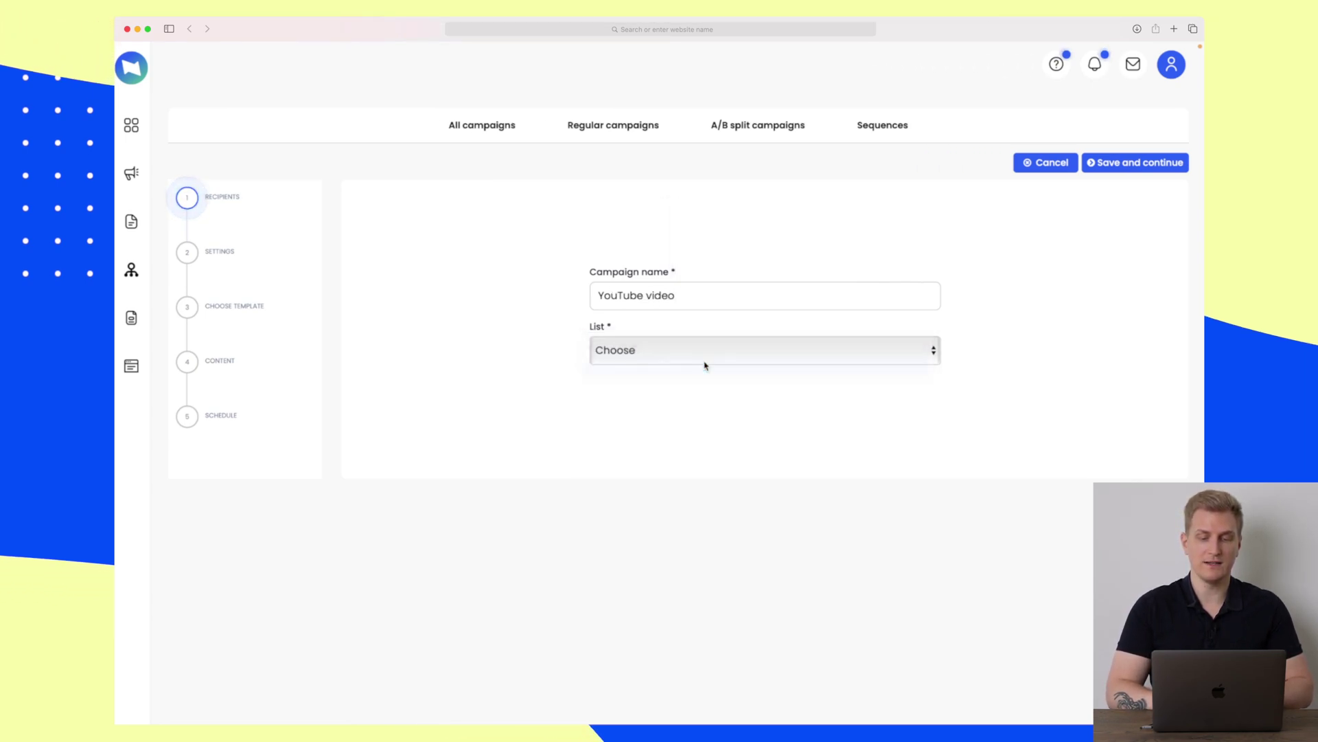
{"action": "left_click", "coordinate": [1139, 163]}
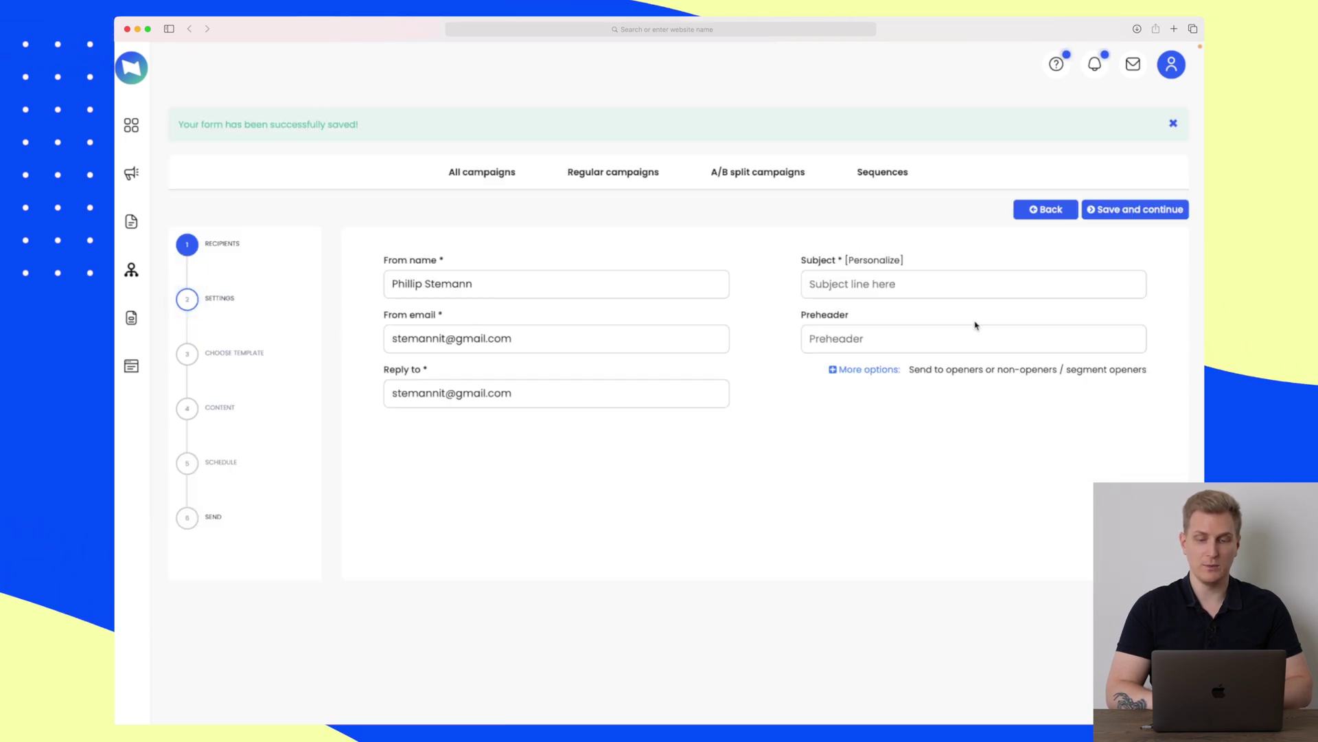
- Set the campaign subject to 'YouTube video' and submit the settings
{"action": "left_click", "coordinate": [917, 287]}
{"action": "type", "text": "YouTubve"}
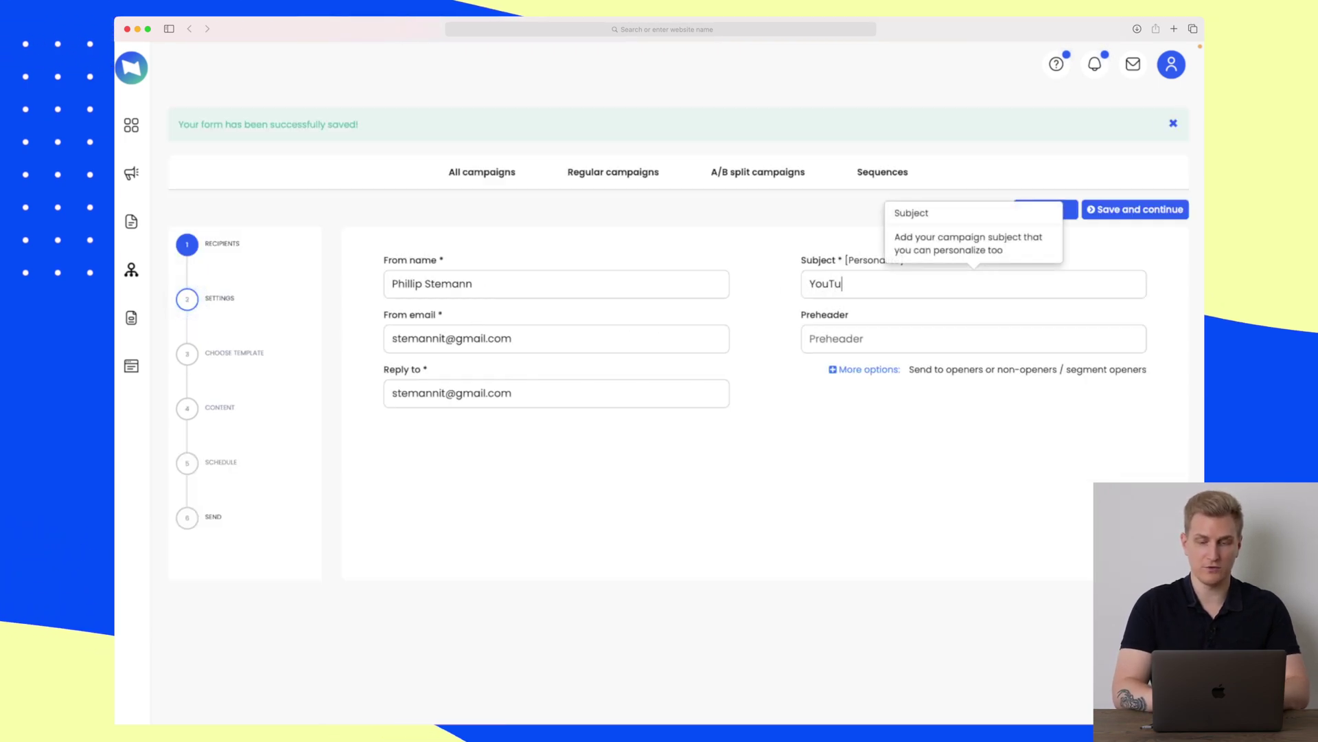
{"action": "key", "text": "BackSpace"}
{"action": "key", "text": "BackSpace"}
{"action": "type", "text": "e video"}
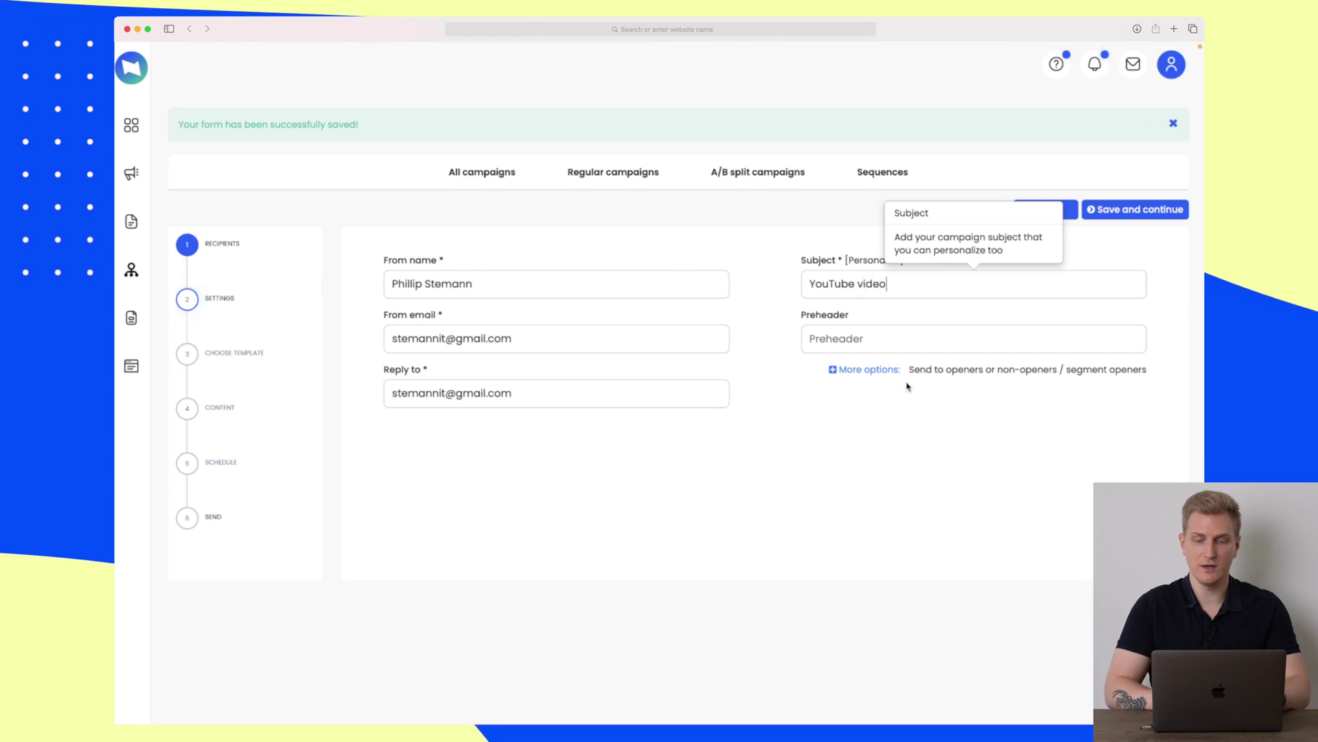
{"action": "key", "text": "Return"}
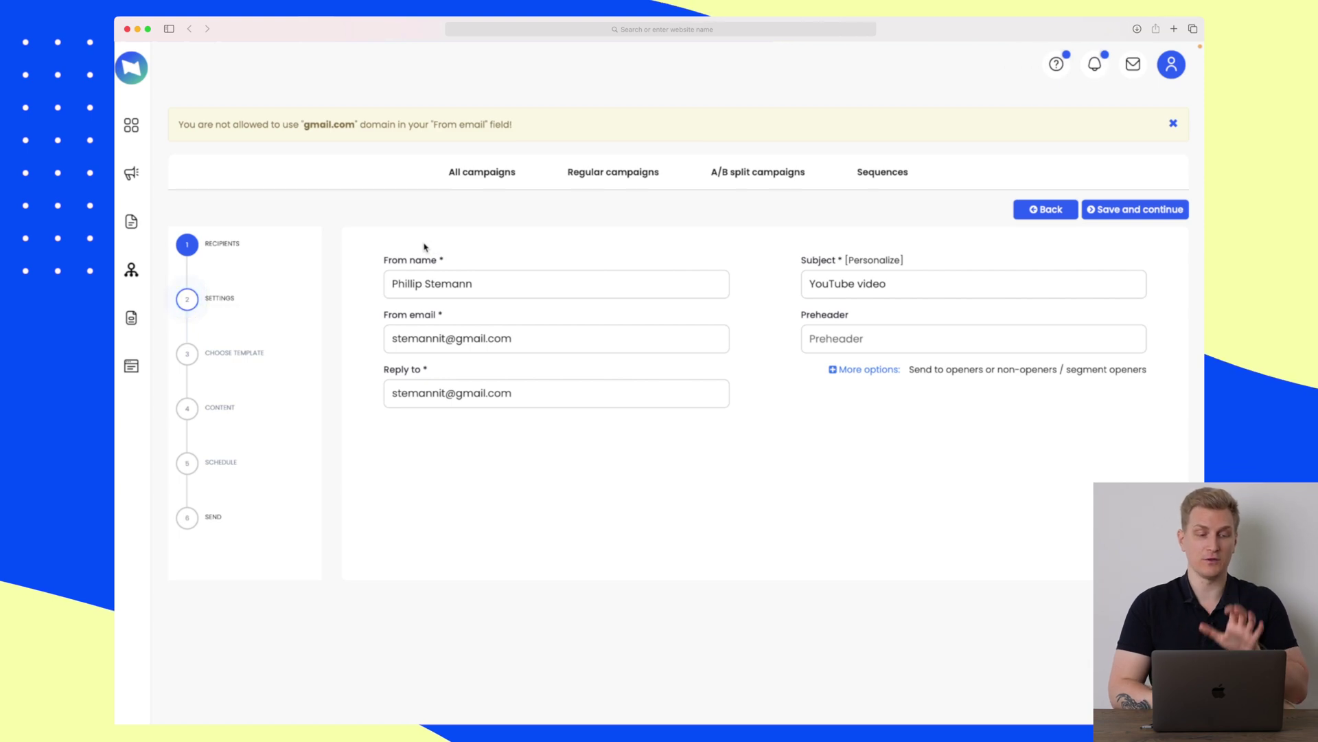
{"action": "left_click", "coordinate": [136, 232]}
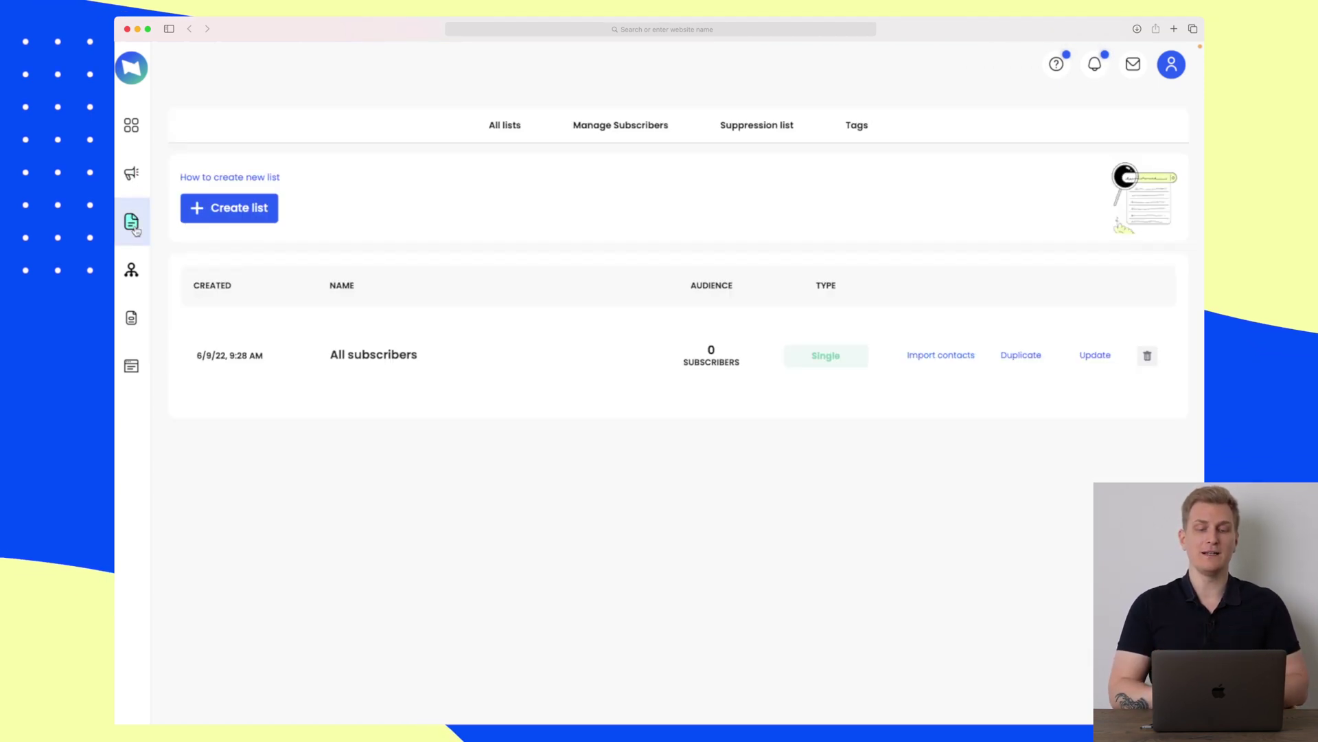
- Check the contact import options, then open the All subscribers list overview
{"action": "left_click", "coordinate": [928, 357]}
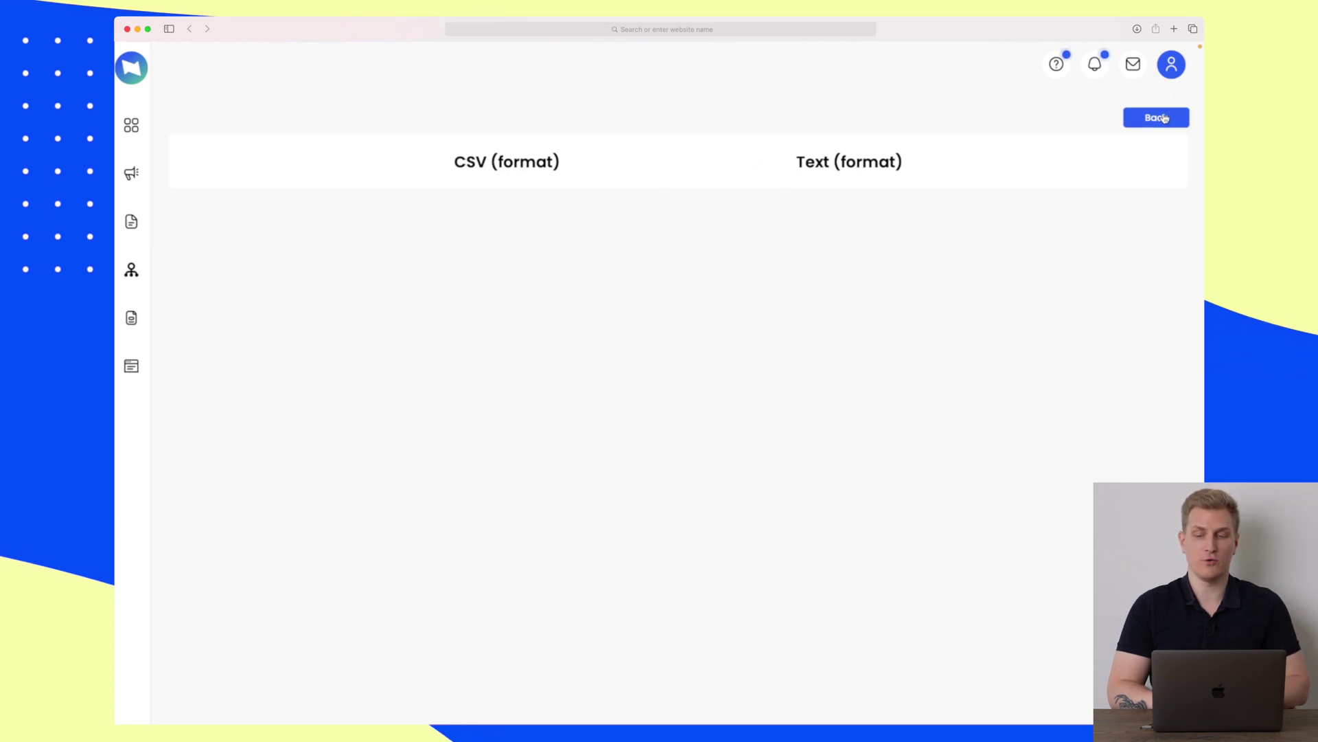
{"action": "left_click", "coordinate": [1164, 118]}
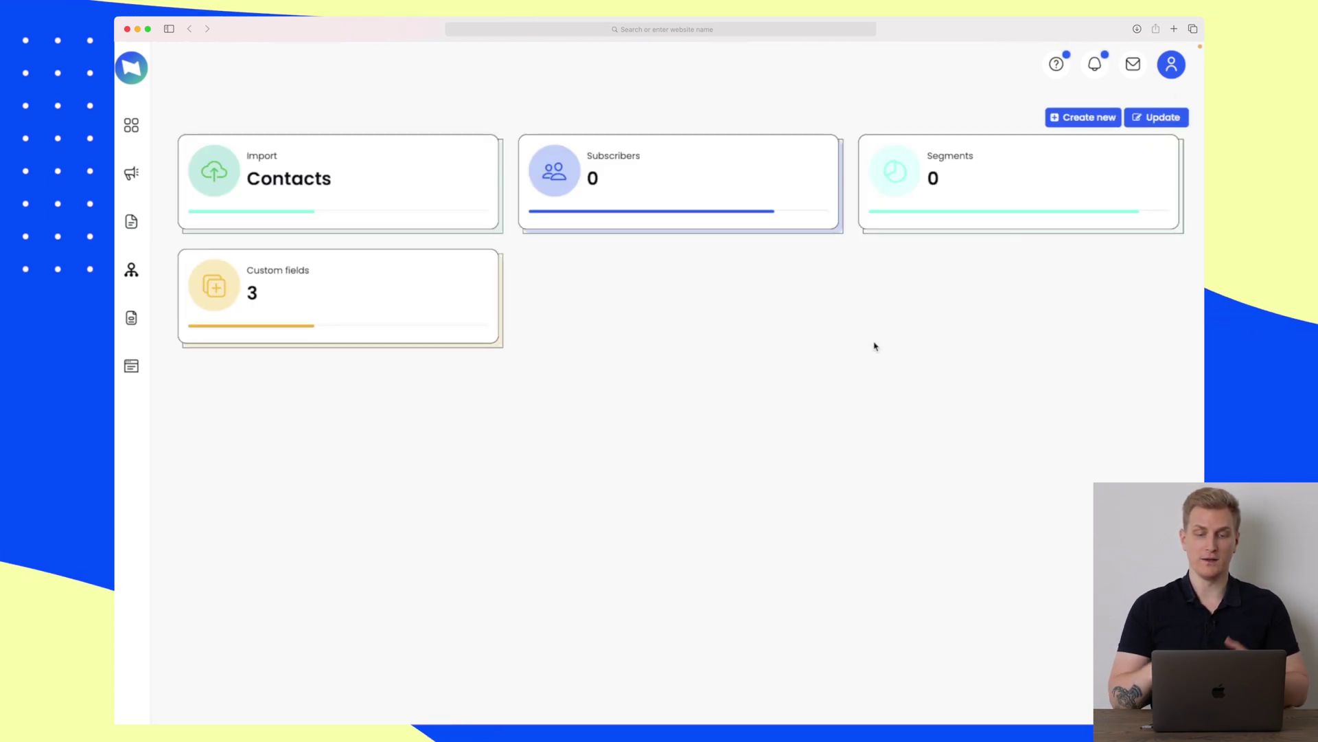
{"action": "left_click", "coordinate": [132, 222]}
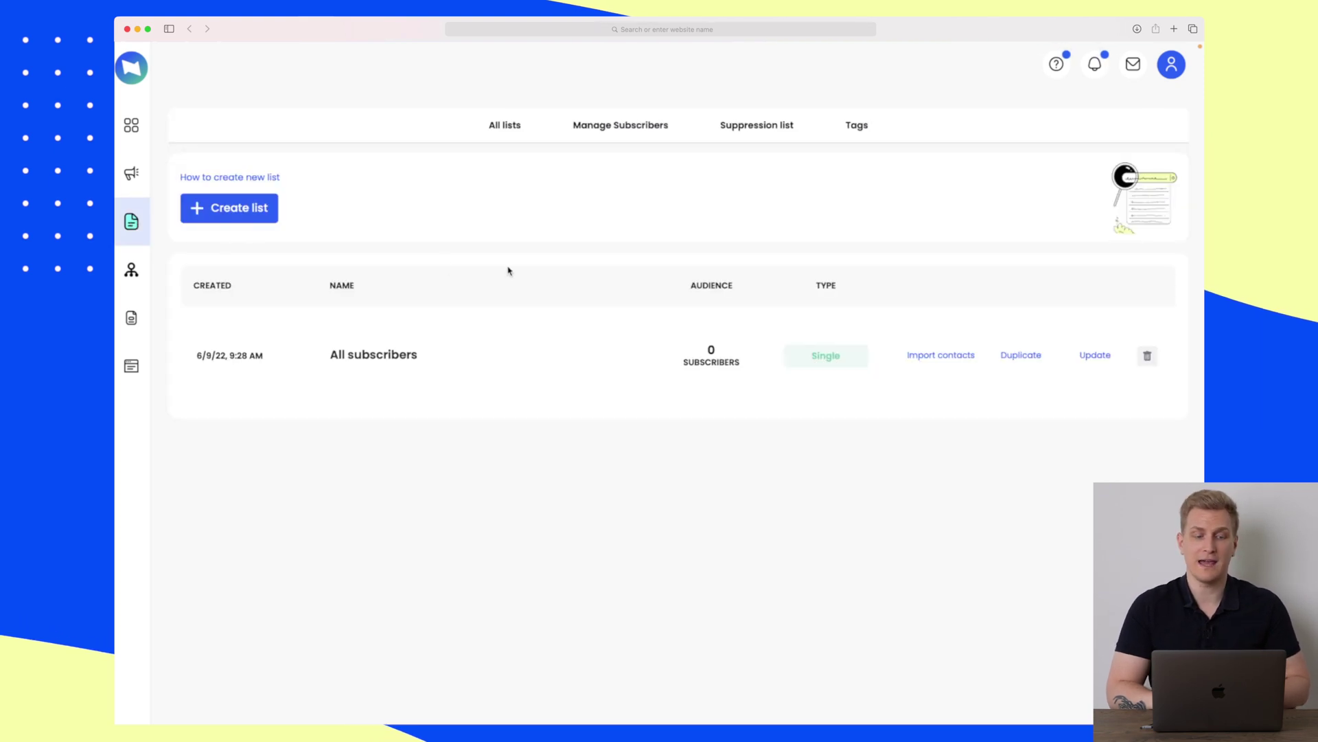
{"action": "left_click", "coordinate": [366, 356]}
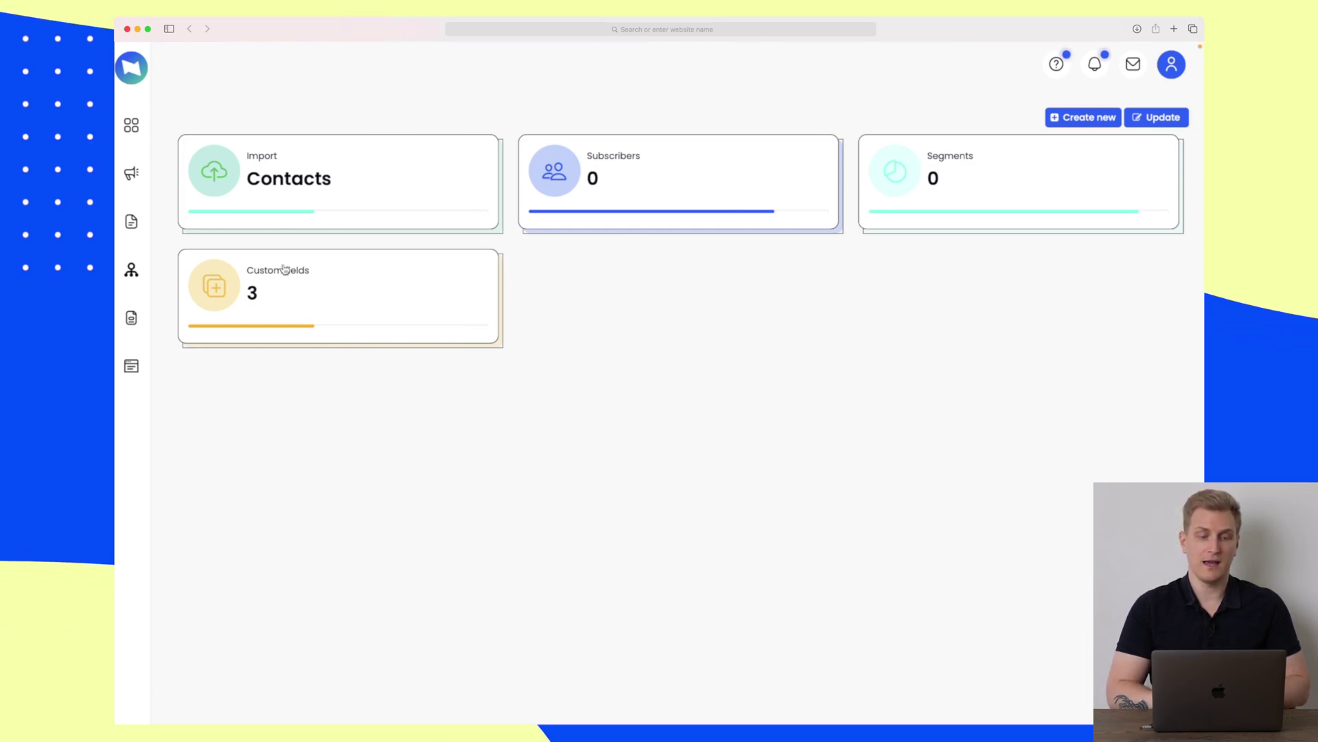
- Start a new segment for the list with a contact condition on First name
{"action": "left_click", "coordinate": [949, 161]}
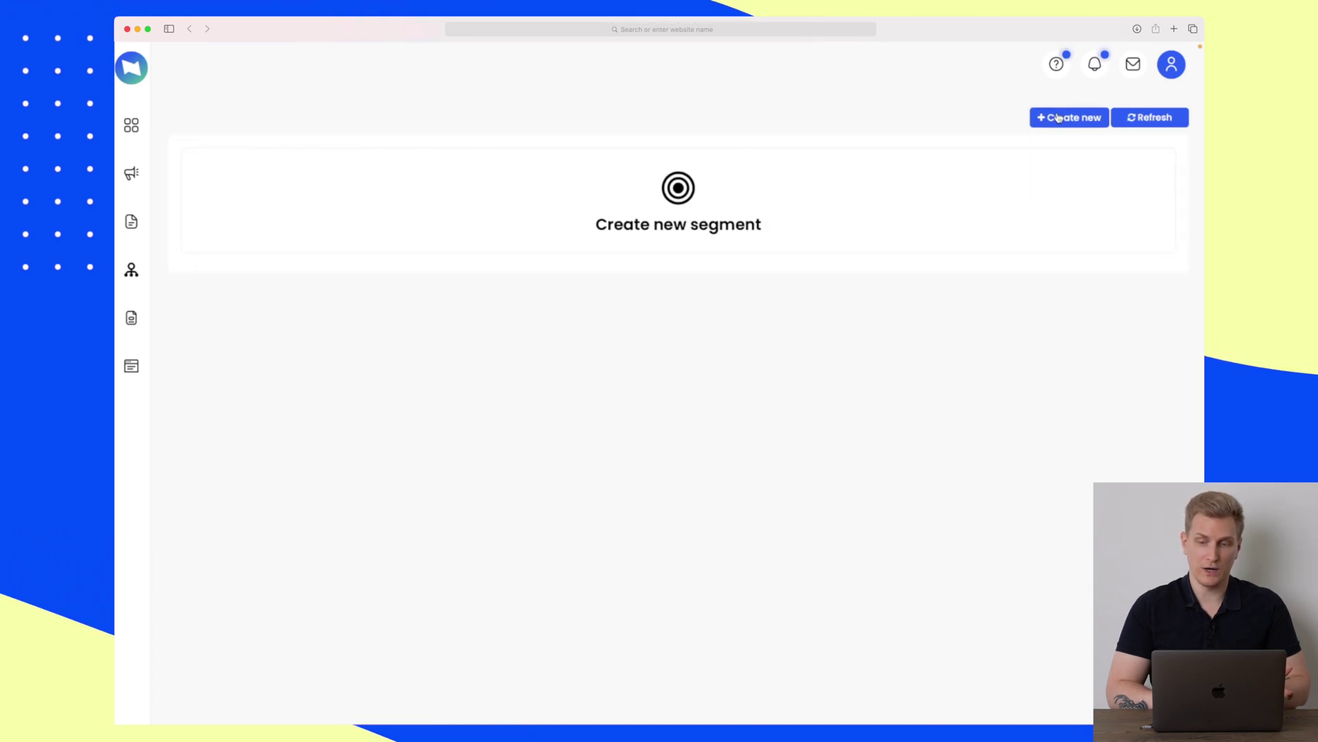
{"action": "left_click", "coordinate": [712, 194]}
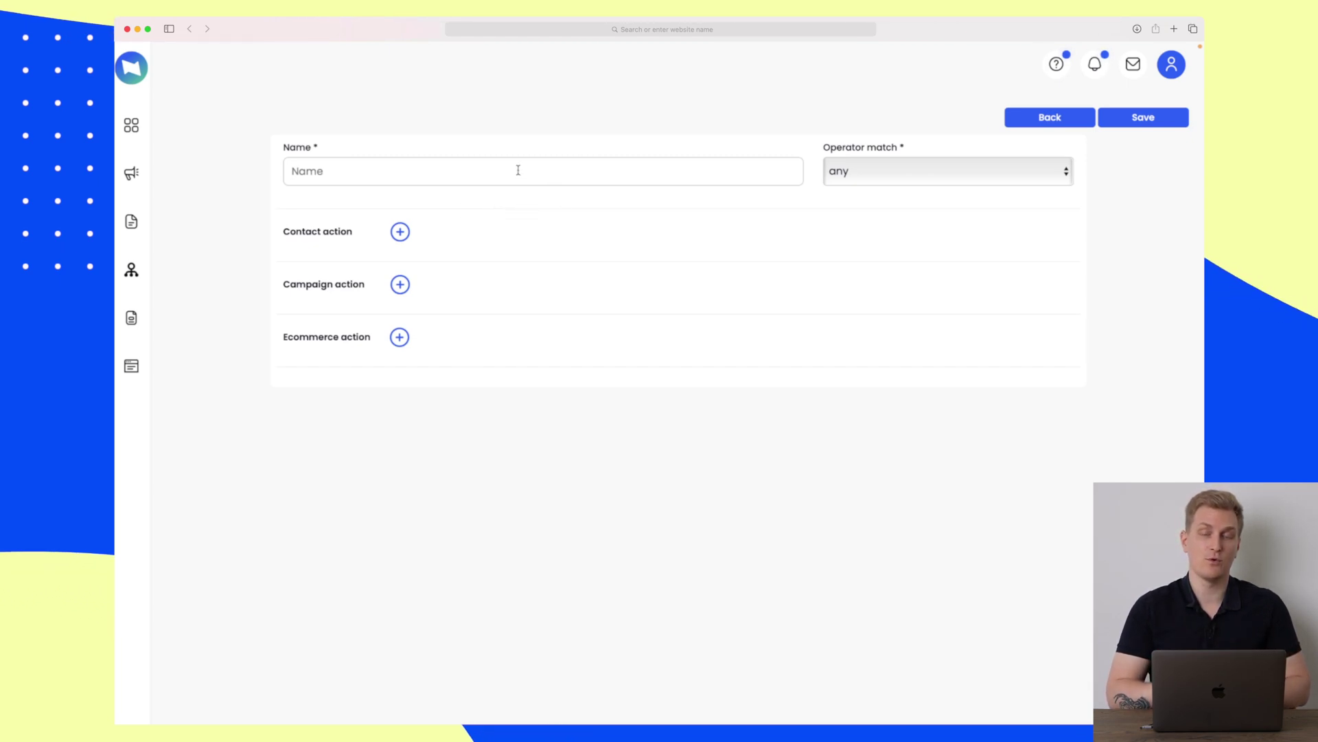
{"action": "left_click", "coordinate": [400, 232]}
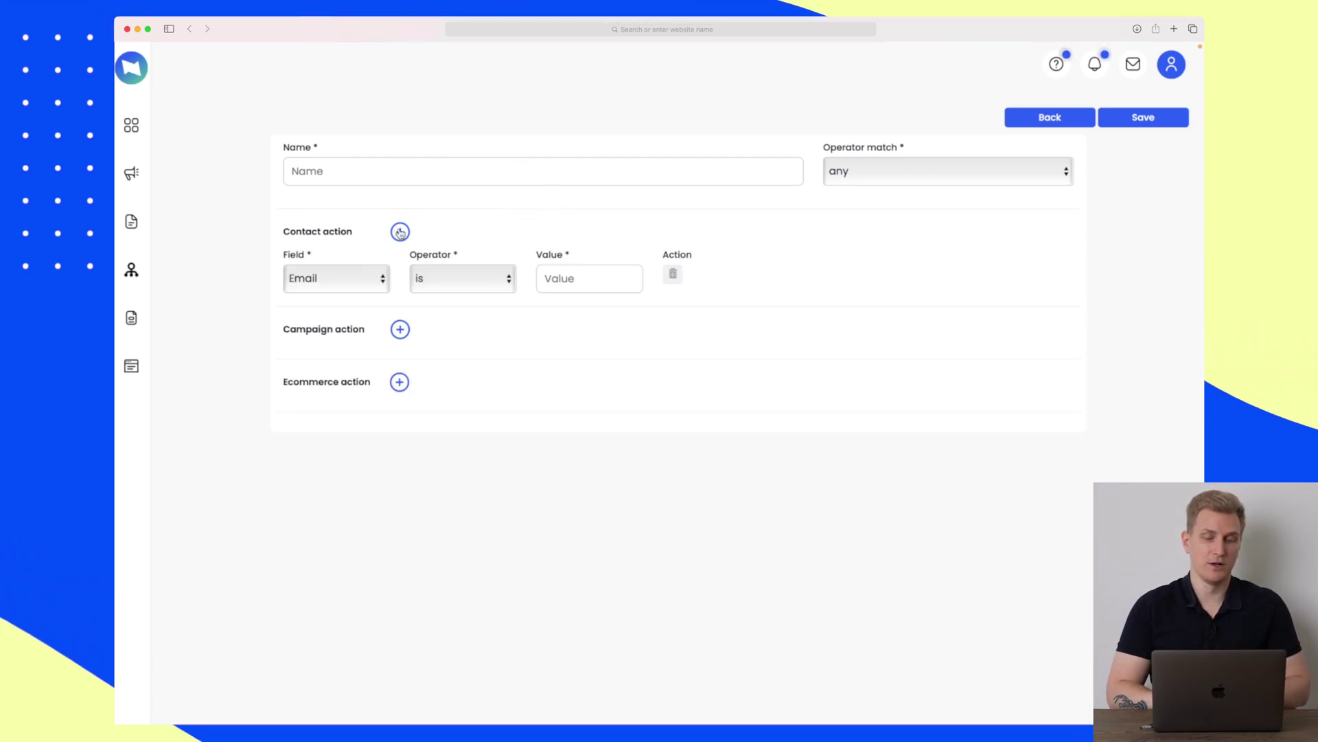
{"action": "left_click", "coordinate": [333, 278]}
{"action": "left_click", "coordinate": [506, 295]}
{"action": "left_click", "coordinate": [337, 278]}
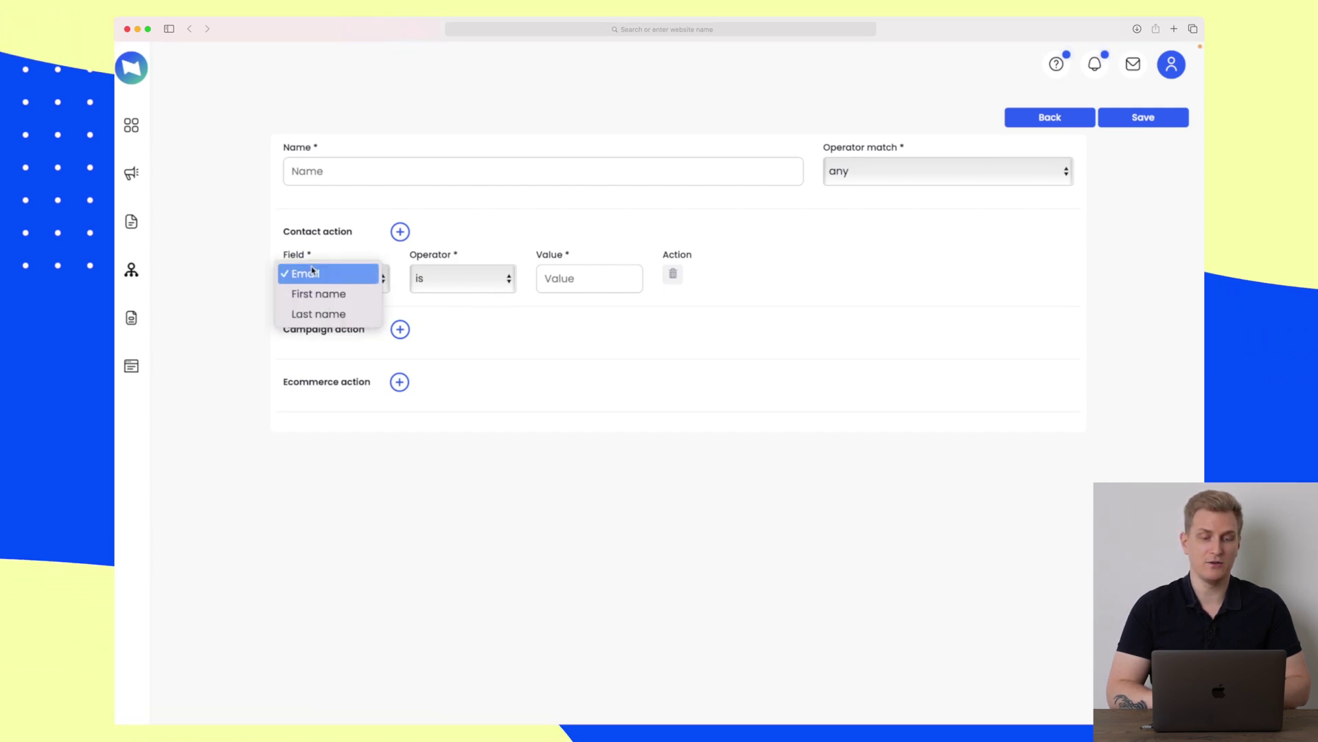
{"action": "left_click", "coordinate": [319, 293]}
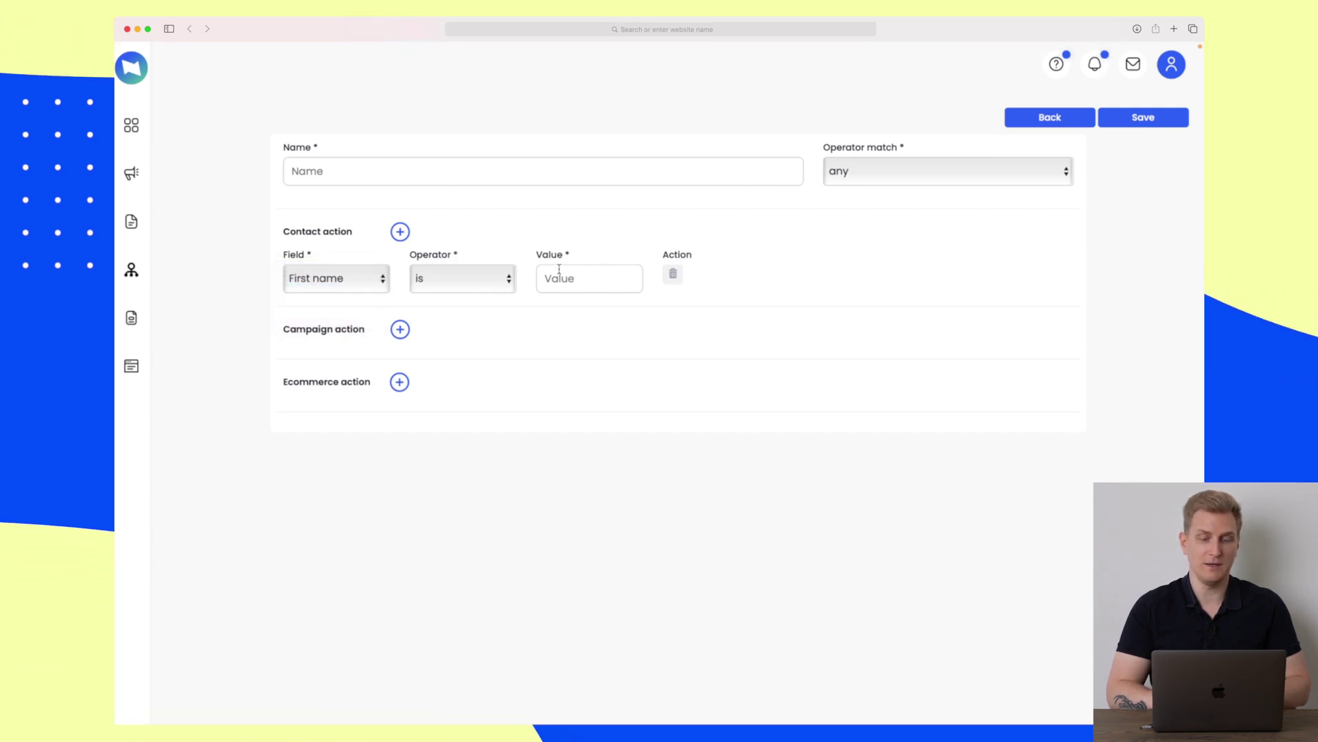
- Add an Any list campaign activity rule and an Order placed ecommerce rule, then leave unsaved
{"action": "left_click", "coordinate": [401, 329]}
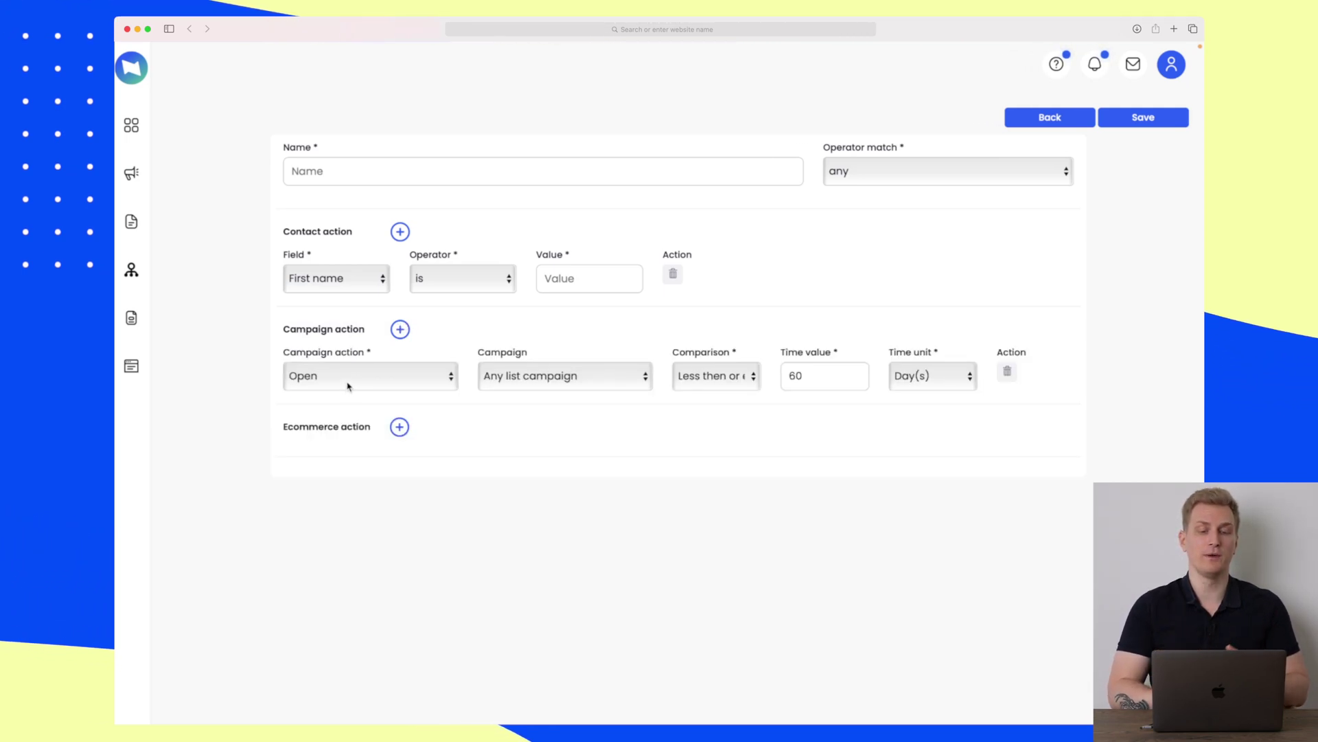
{"action": "left_click", "coordinate": [601, 381]}
{"action": "left_click", "coordinate": [601, 377]}
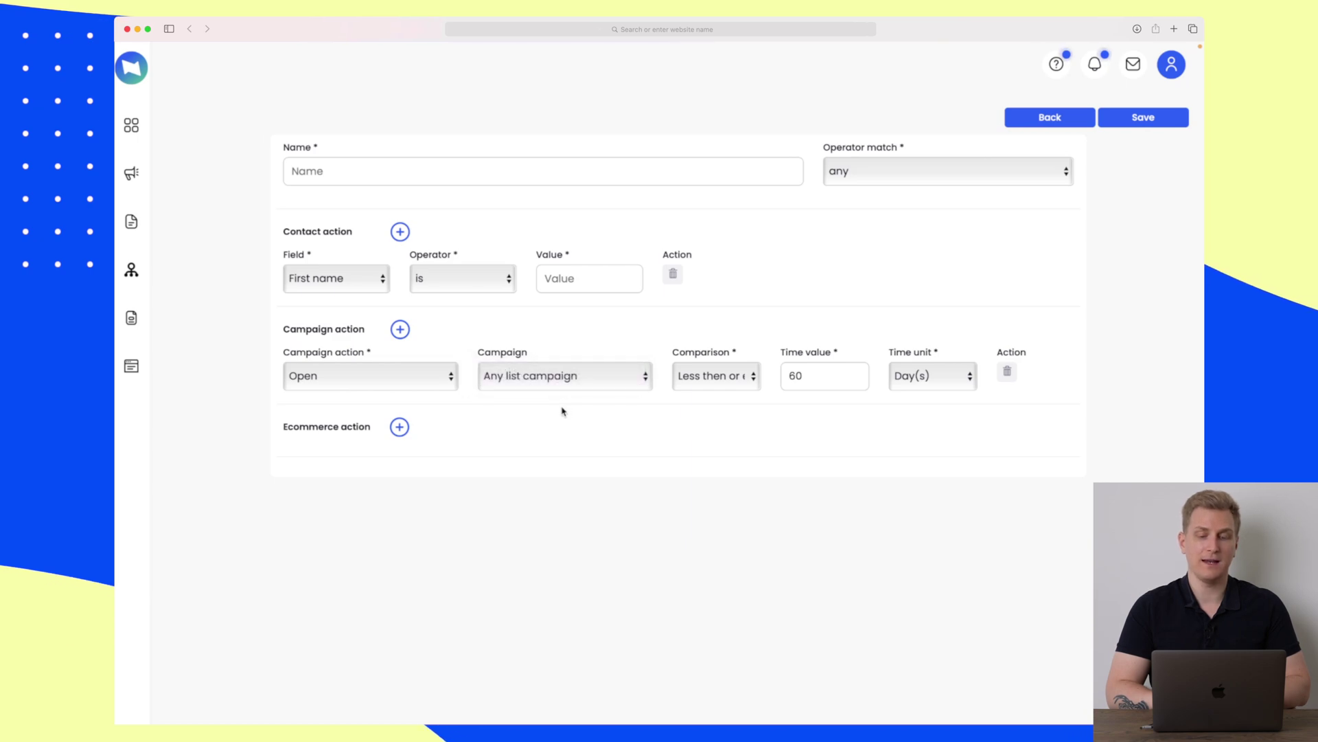
{"action": "left_click", "coordinate": [399, 427]}
{"action": "left_click", "coordinate": [376, 479]}
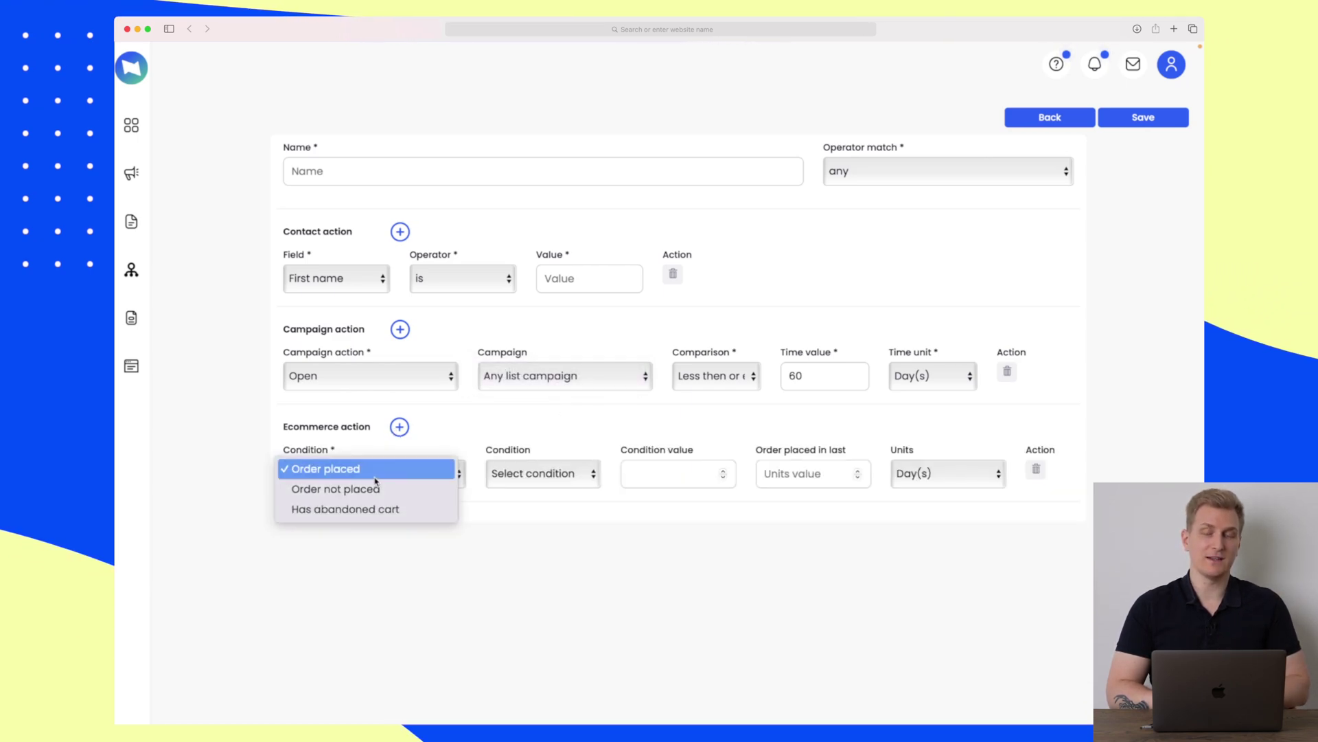
{"action": "left_click", "coordinate": [574, 604]}
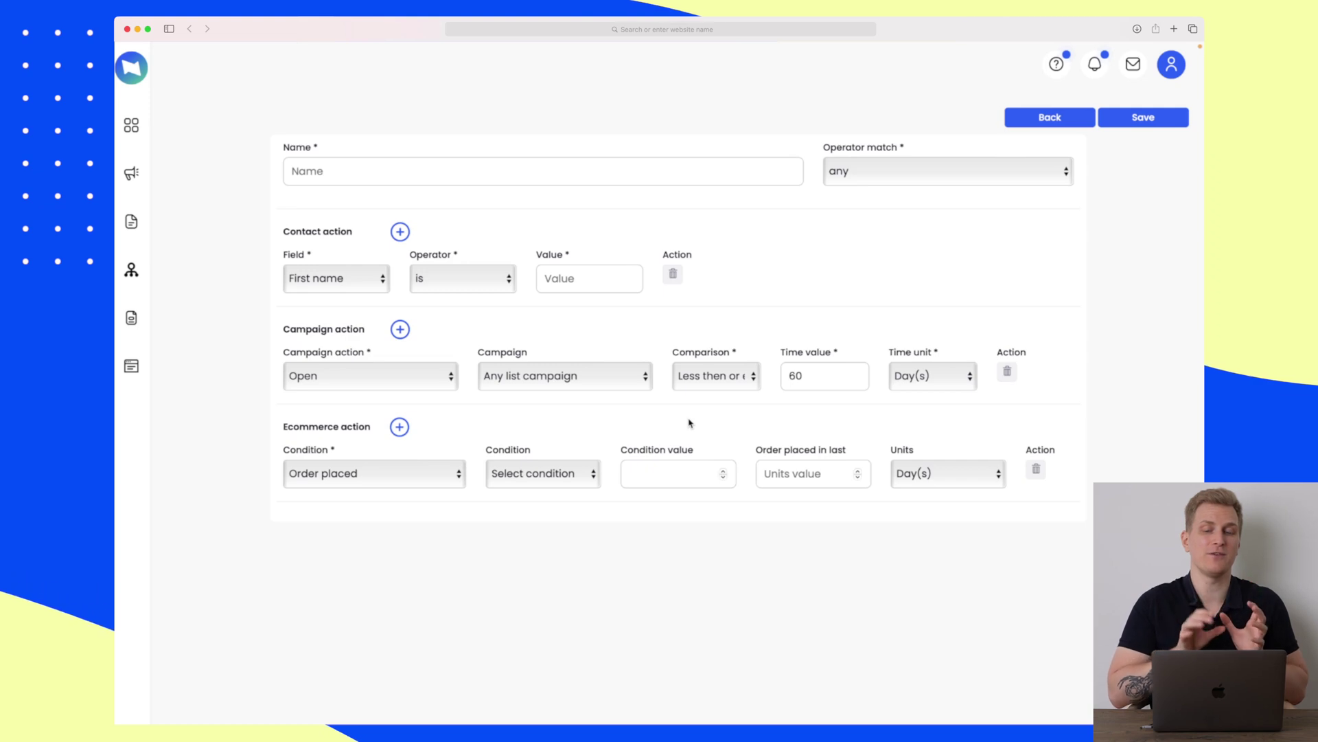
{"action": "left_click", "coordinate": [1057, 116]}
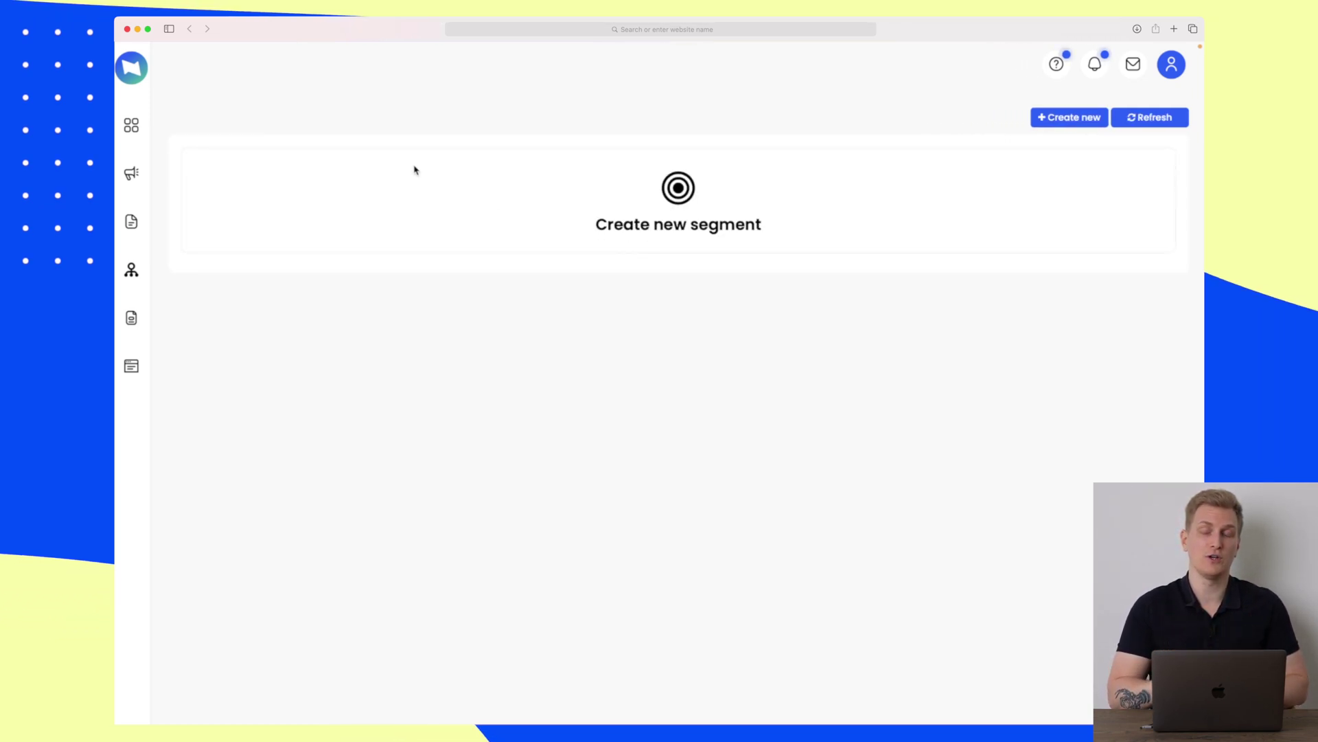
- Open Update for All subscribers and review its opt-in, sender and company details
{"action": "left_click", "coordinate": [131, 221]}
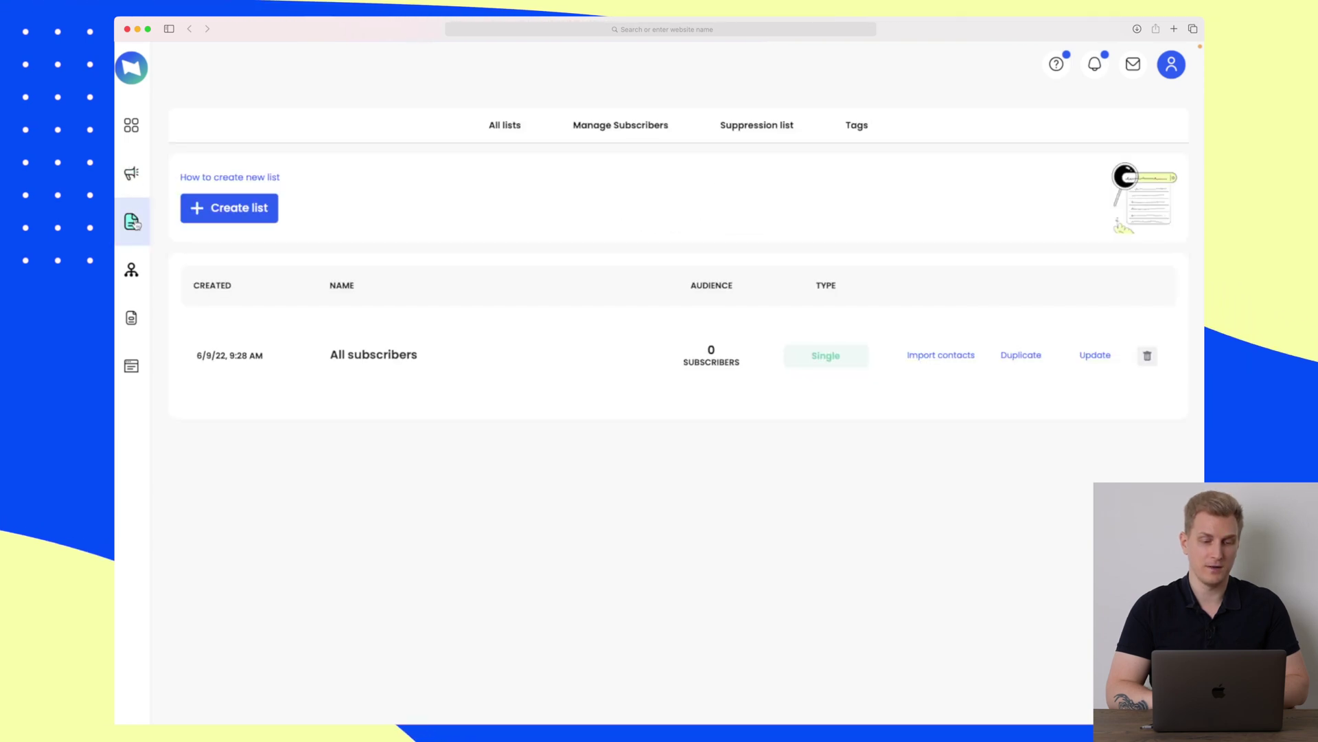
{"action": "left_click", "coordinate": [1094, 355]}
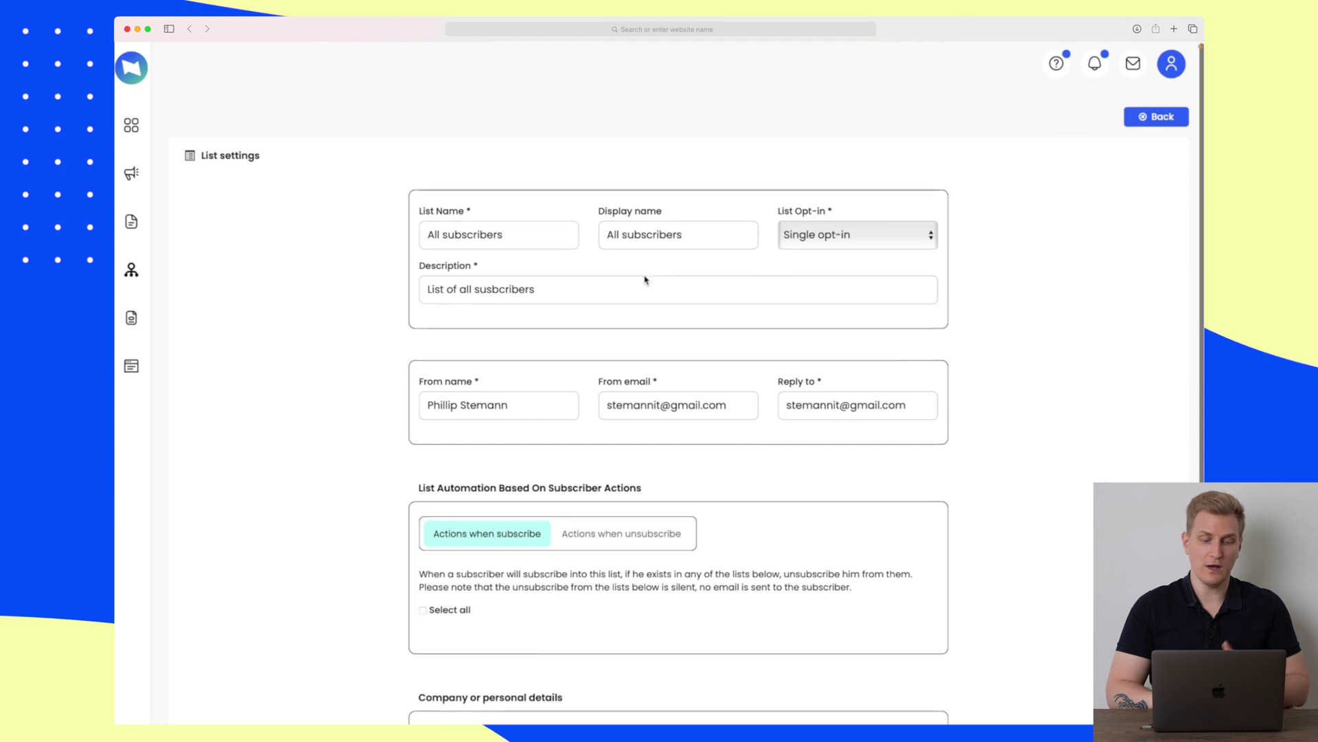
{"action": "scroll", "coordinate": [644, 280], "scroll_direction": "down", "scroll_amount": 5}
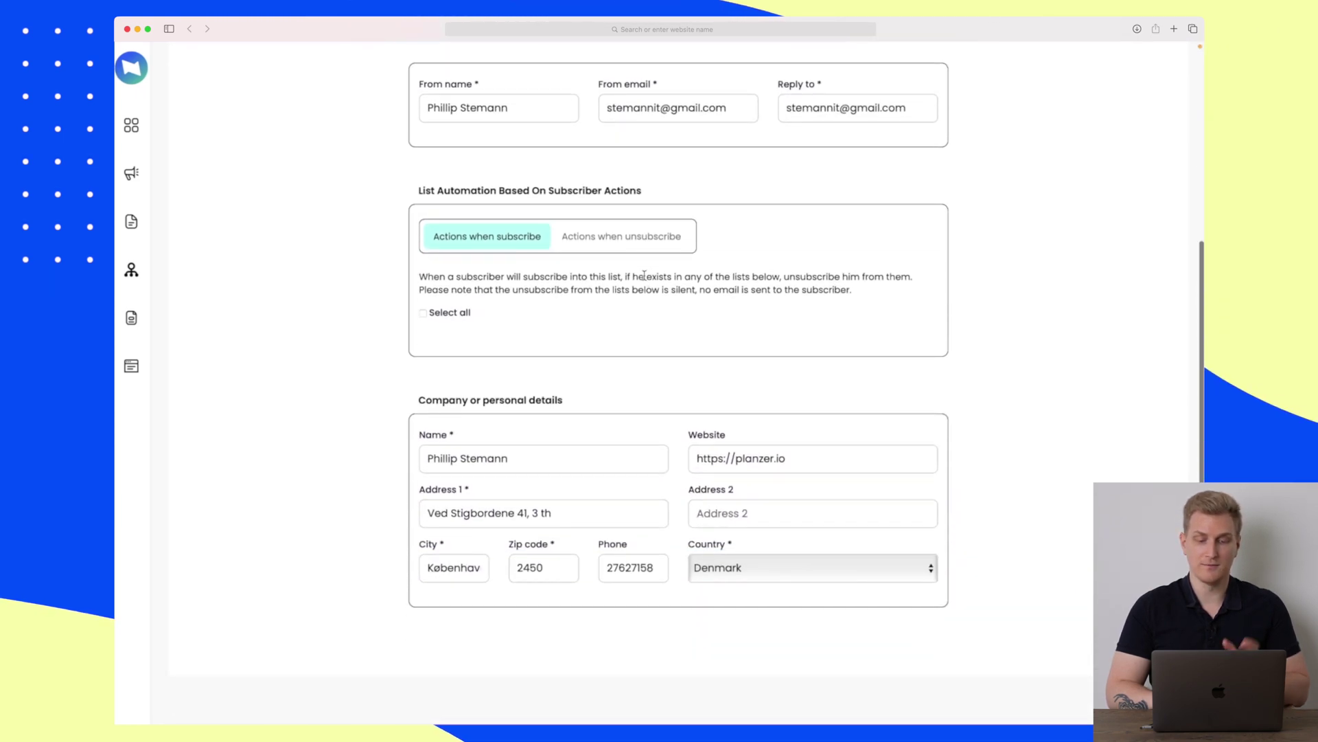
{"action": "scroll", "coordinate": [644, 276], "scroll_direction": "up", "scroll_amount": 5}
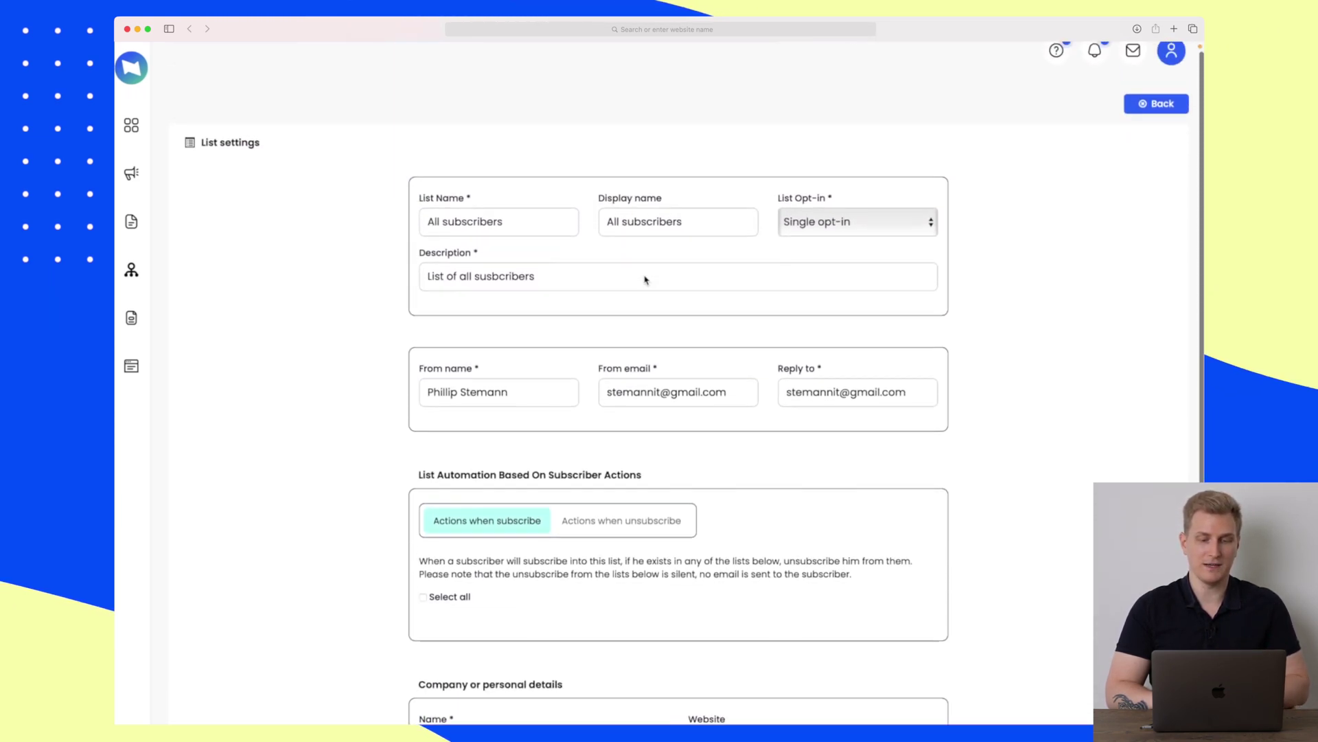
- From the Automations page, start a new automation and browse templates like Welcome and Join list
{"action": "left_click", "coordinate": [133, 273]}
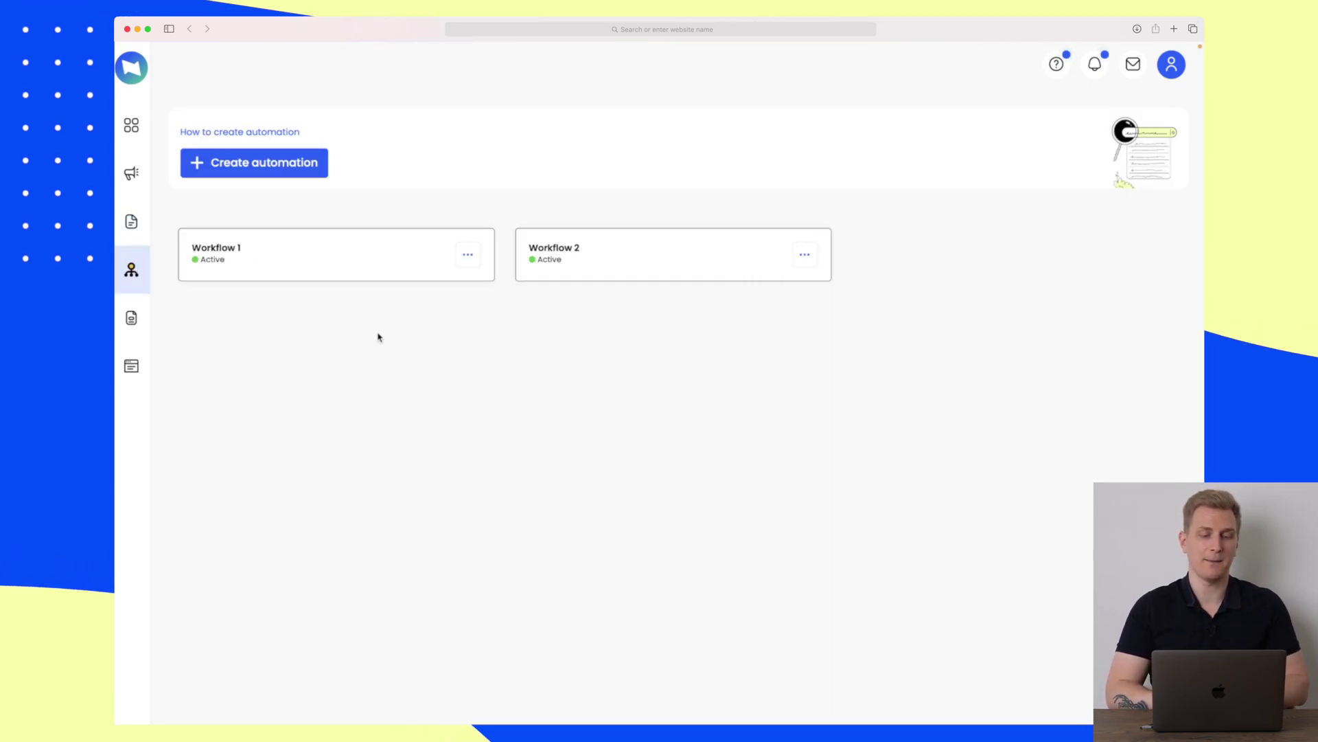
{"action": "left_click", "coordinate": [265, 169]}
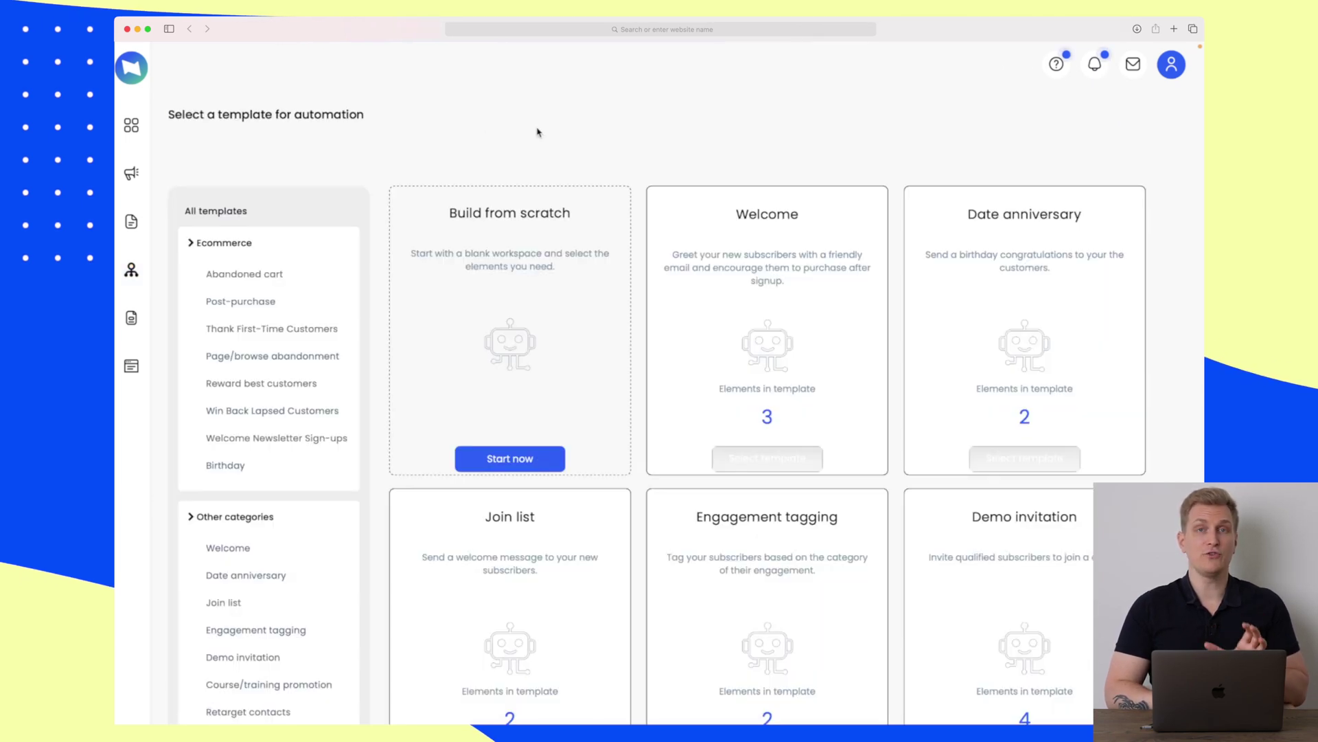
{"action": "scroll", "coordinate": [538, 132], "scroll_direction": "down", "scroll_amount": 8}
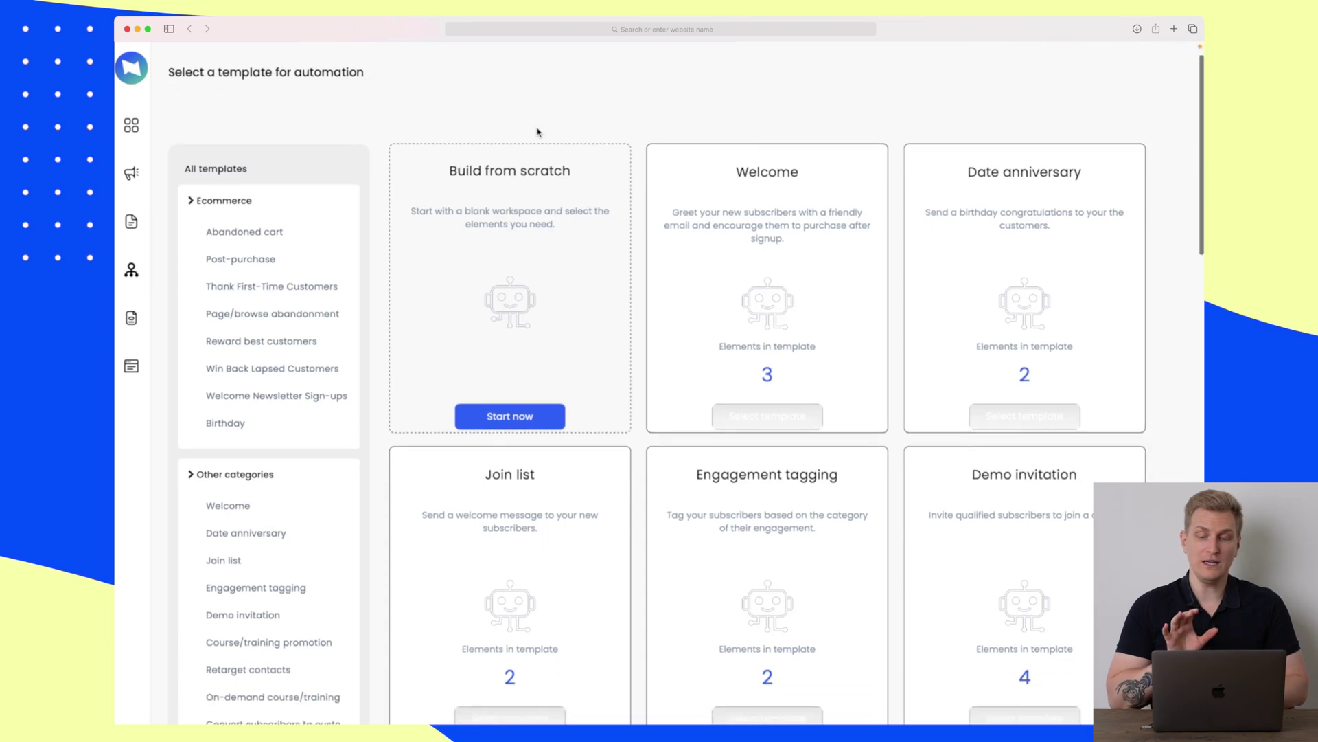
{"action": "scroll", "coordinate": [537, 133], "scroll_direction": "up", "scroll_amount": 6}
{"action": "scroll", "coordinate": [537, 132], "scroll_direction": "up", "scroll_amount": 3}
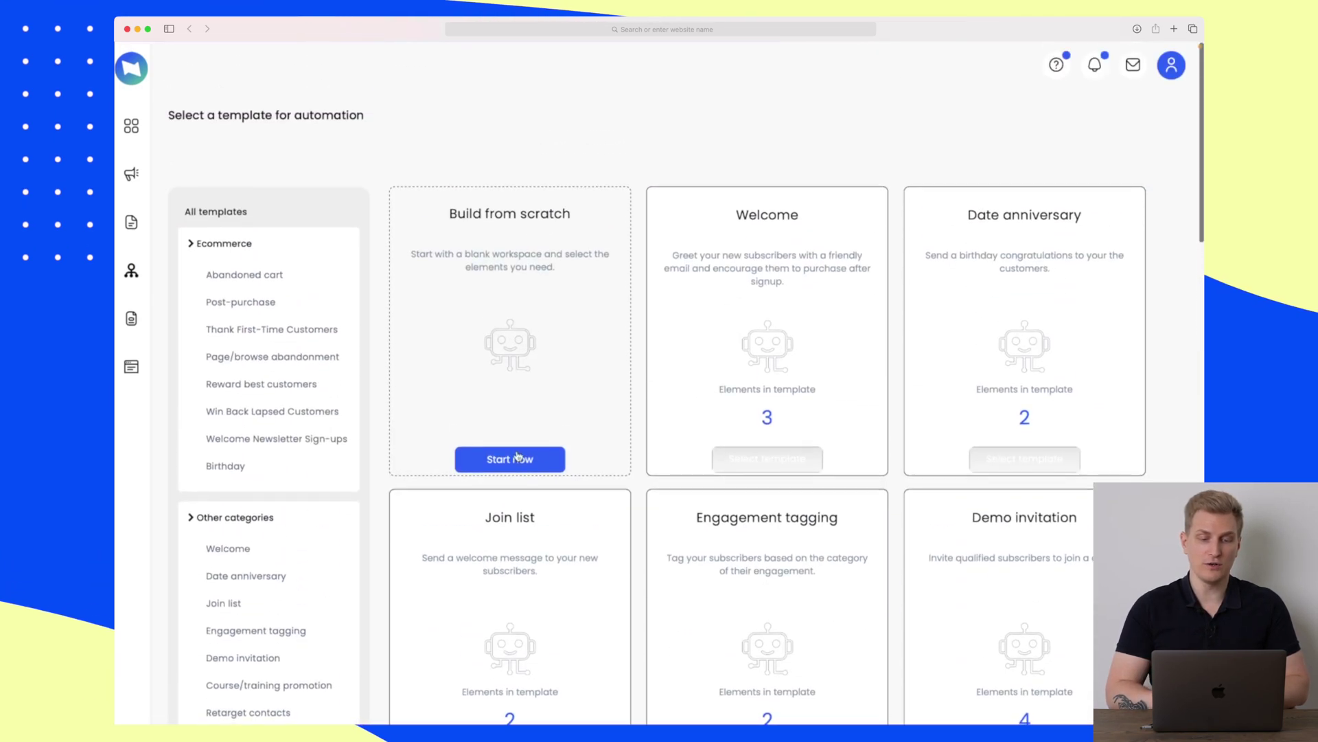
- Create Welcome 3 from the Welcome template and inspect the form step's Event, Action and Condition options
{"action": "left_click", "coordinate": [775, 466]}
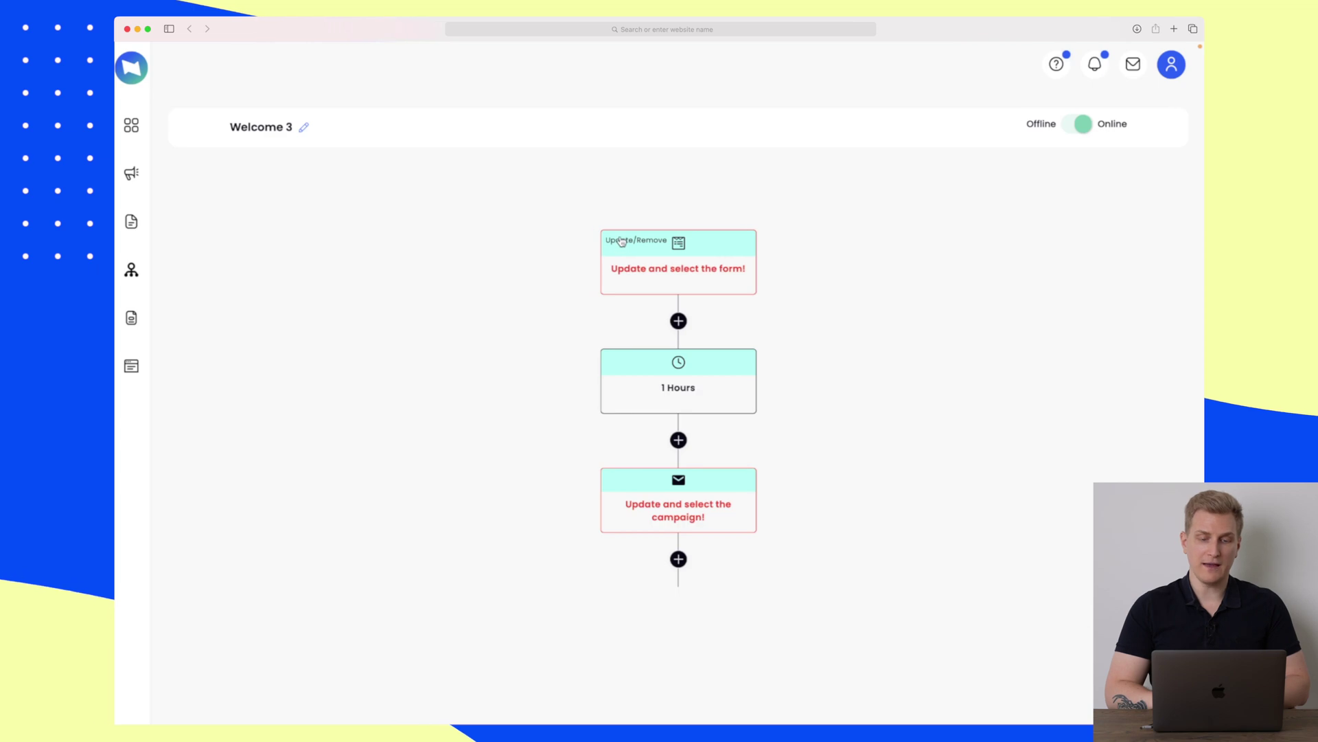
{"action": "left_click", "coordinate": [622, 241]}
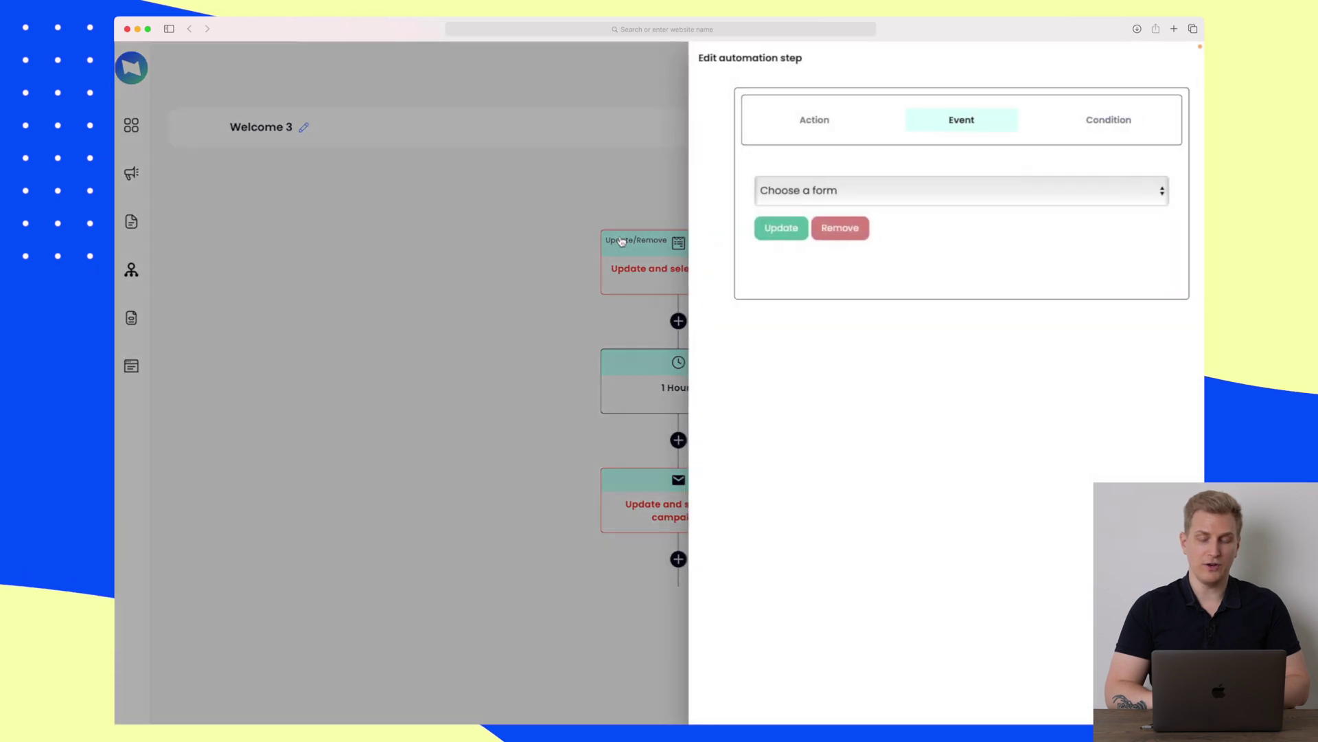
{"action": "left_click", "coordinate": [920, 195]}
{"action": "left_click", "coordinate": [919, 192]}
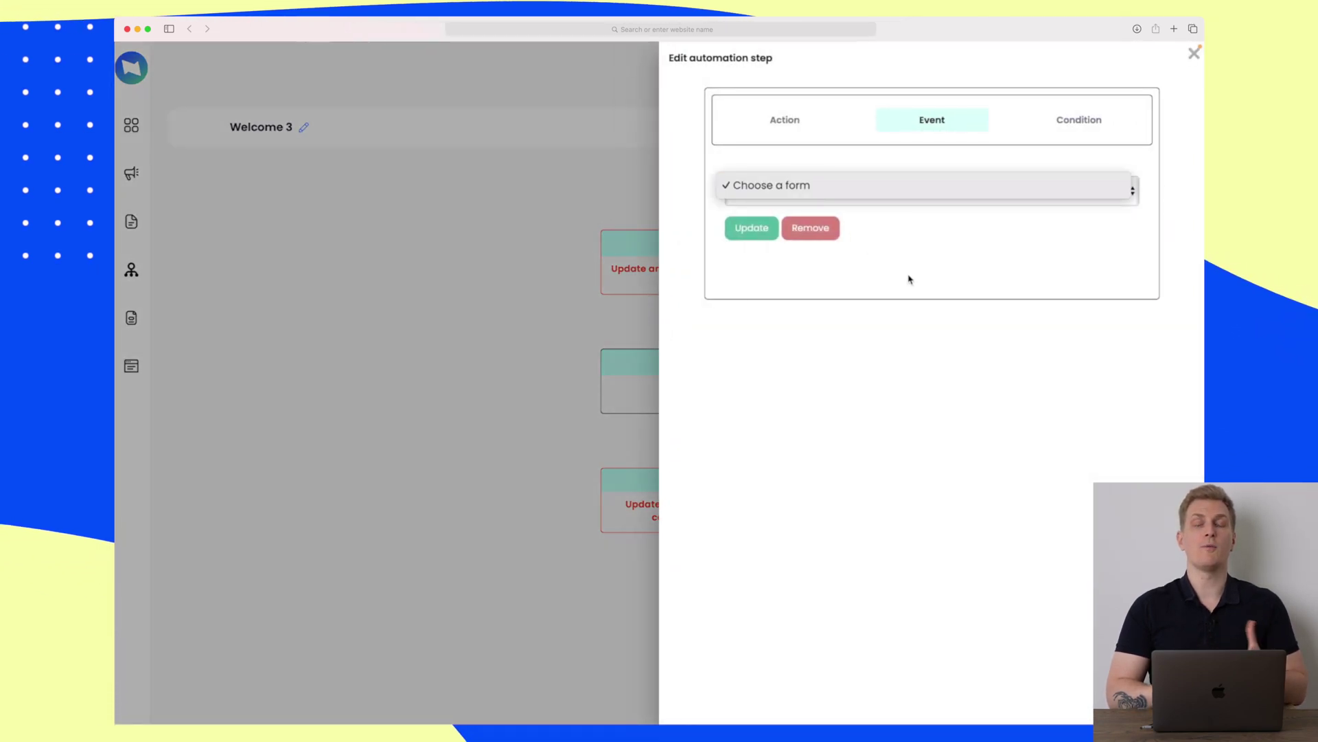
{"action": "left_click", "coordinate": [781, 118]}
{"action": "left_click", "coordinate": [1098, 122]}
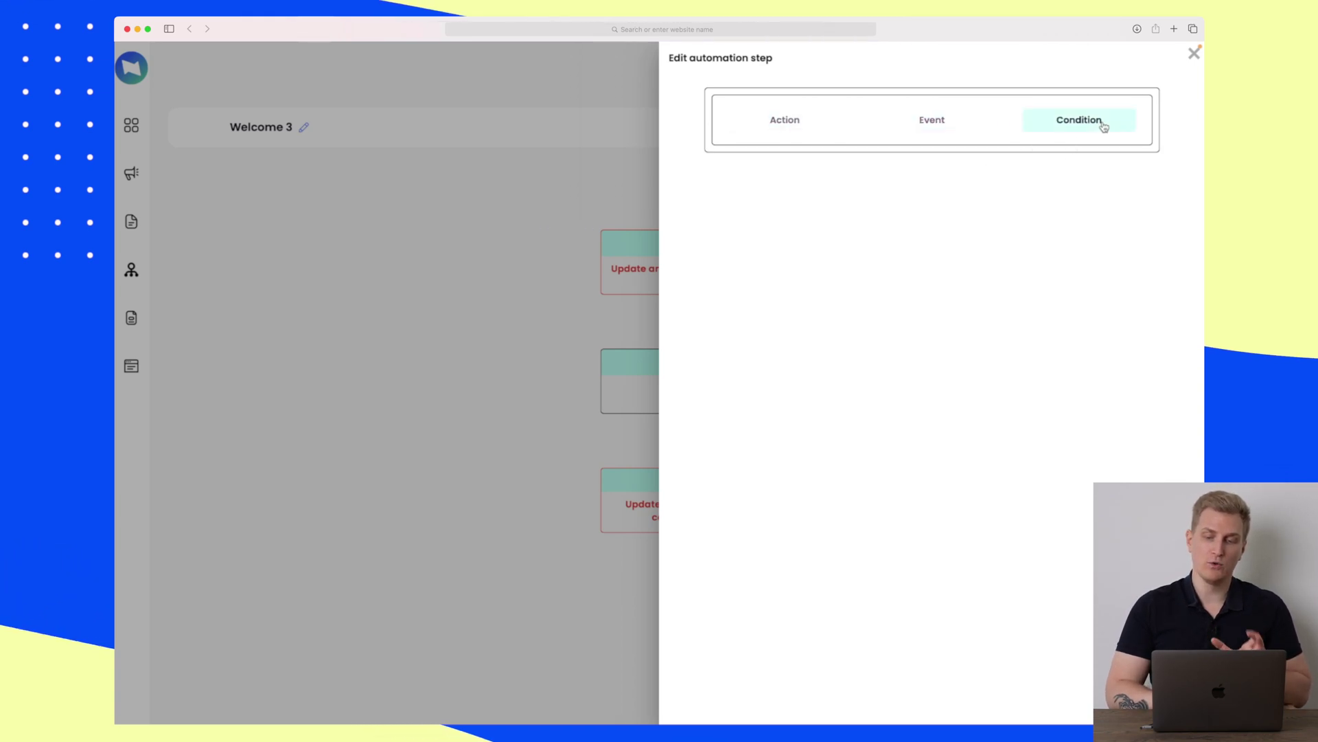
{"action": "left_click", "coordinate": [1194, 53]}
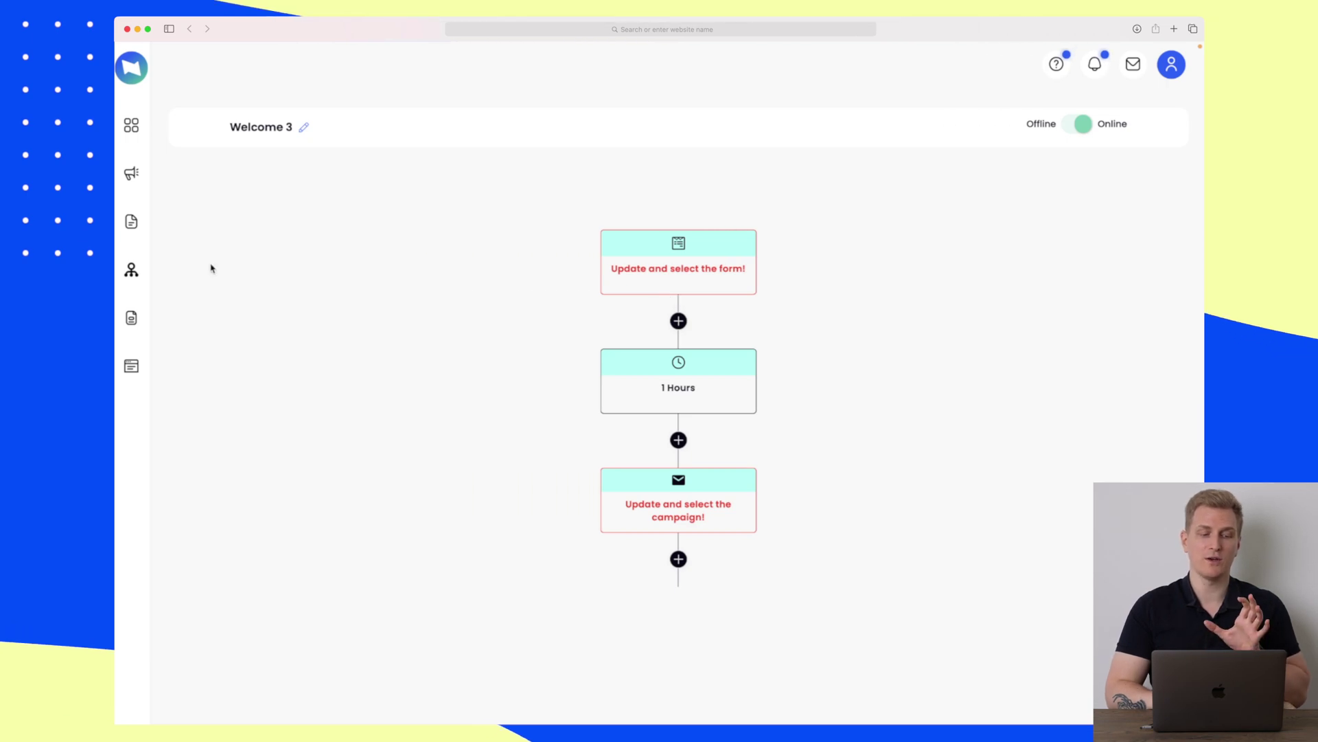
- From the Forms page, create an Inline Form using the Stay connected! template
{"action": "left_click", "coordinate": [130, 318]}
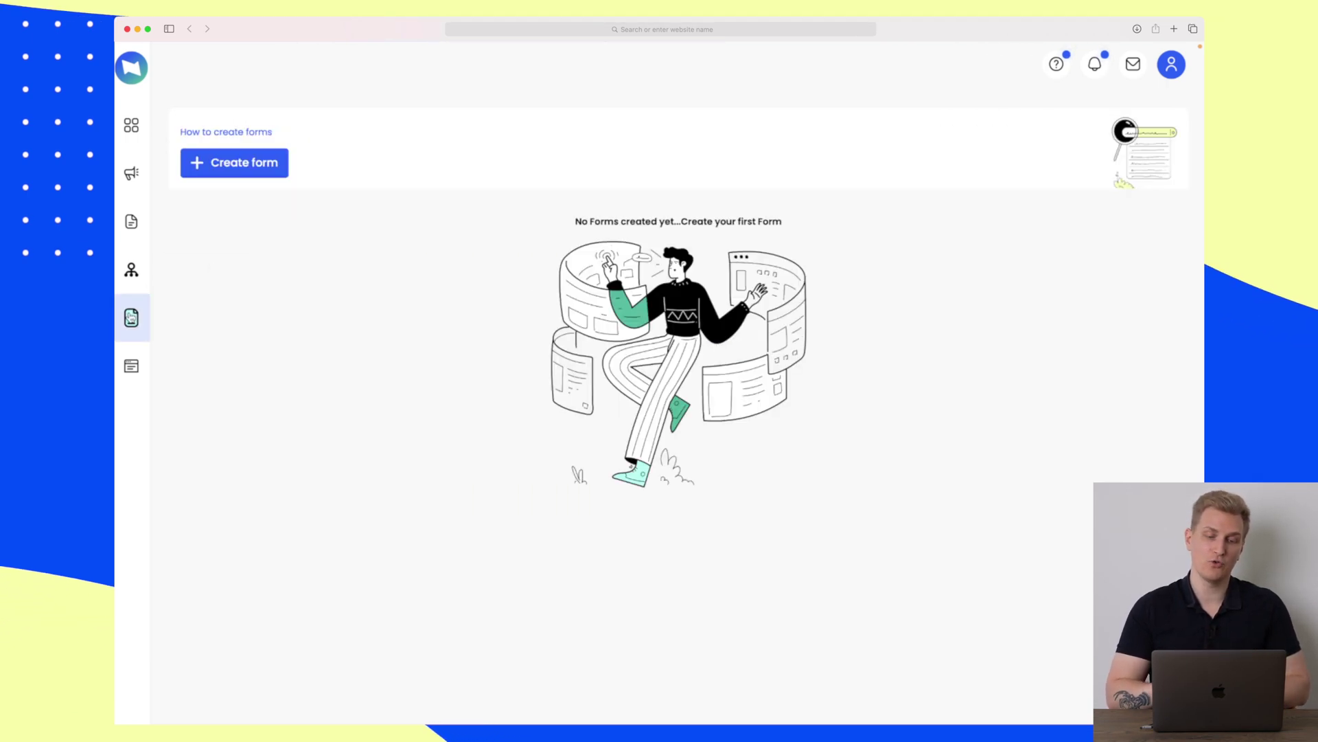
{"action": "left_click", "coordinate": [253, 168]}
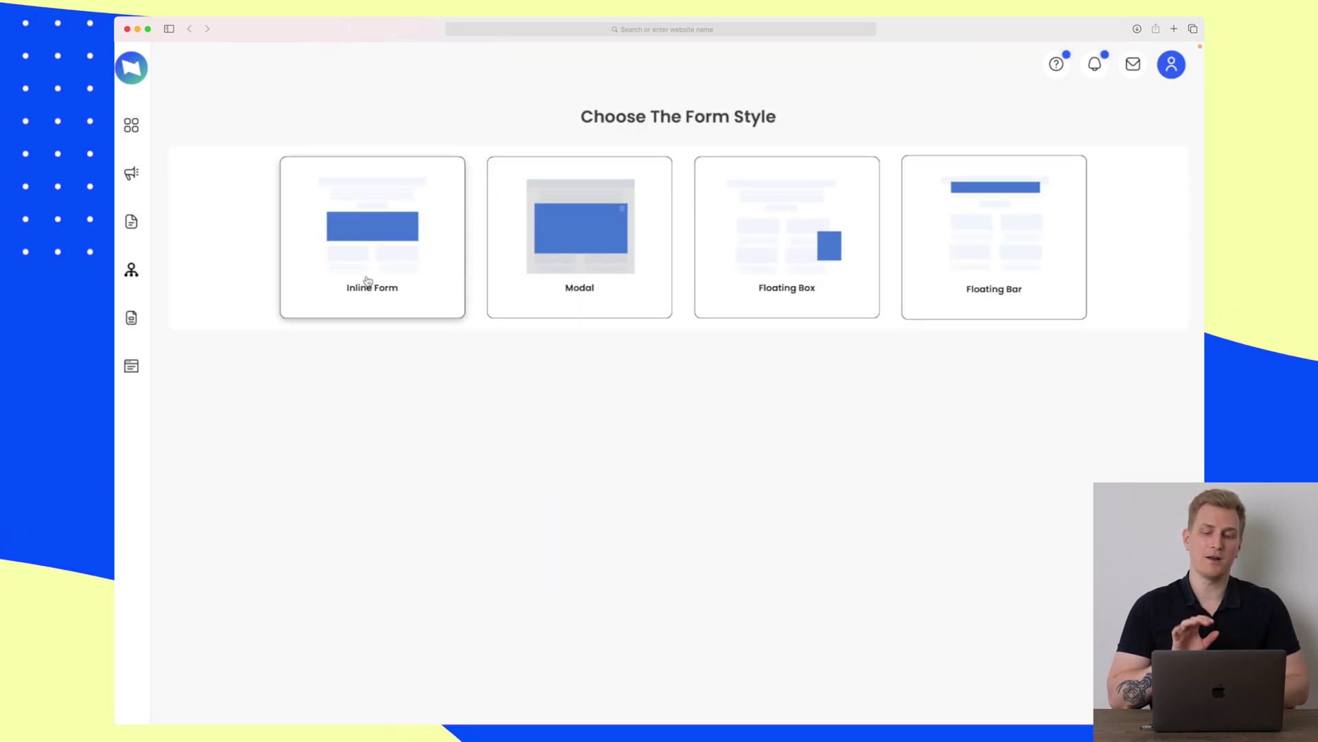
{"action": "left_click", "coordinate": [373, 226]}
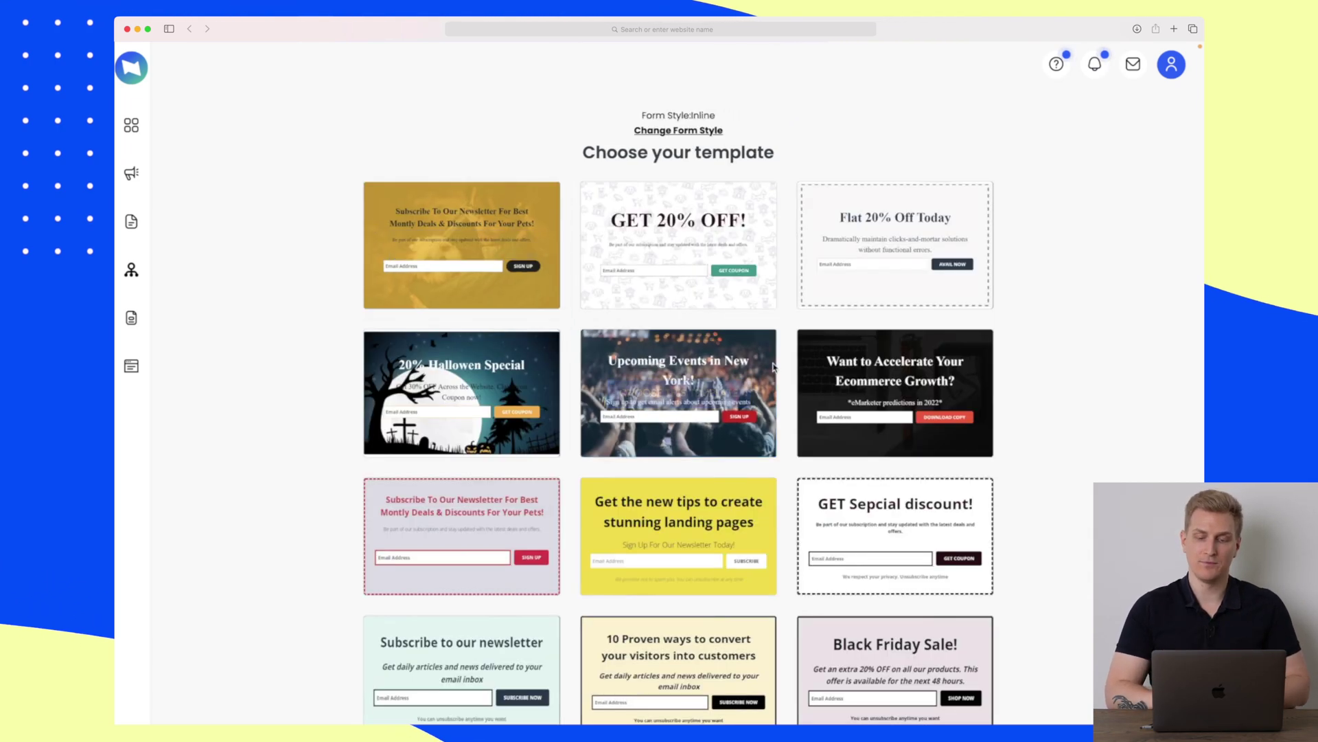
{"action": "scroll", "coordinate": [800, 343], "scroll_direction": "down", "scroll_amount": 5}
{"action": "scroll", "coordinate": [652, 481], "scroll_direction": "down", "scroll_amount": 2}
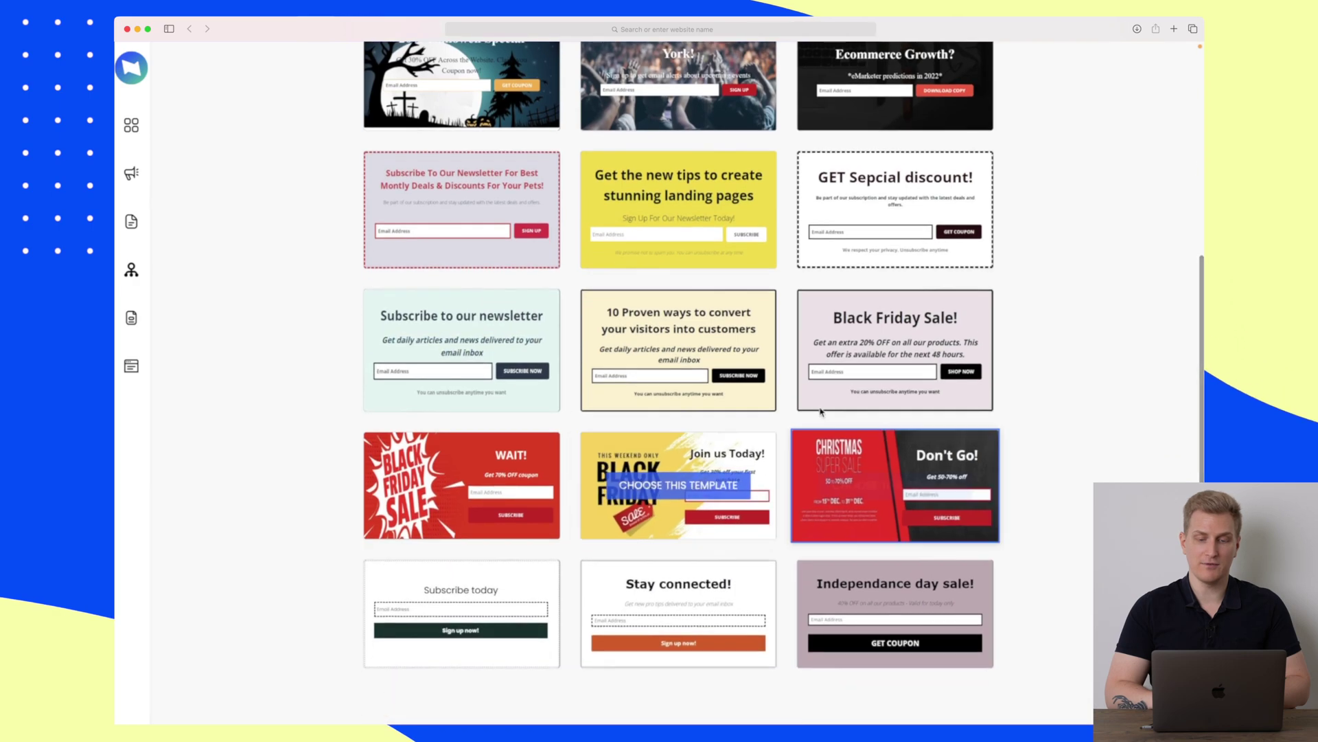
{"action": "scroll", "coordinate": [653, 456], "scroll_direction": "up", "scroll_amount": 1}
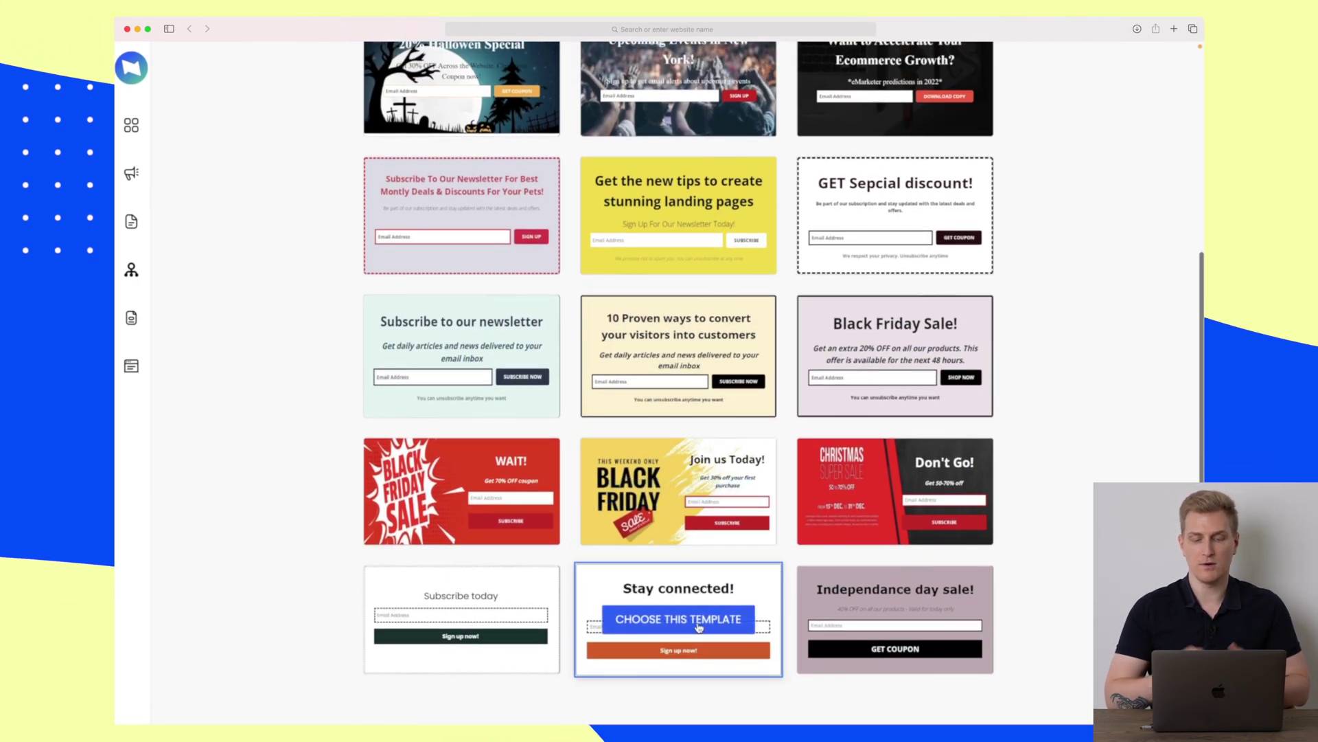
{"action": "left_click", "coordinate": [699, 626]}
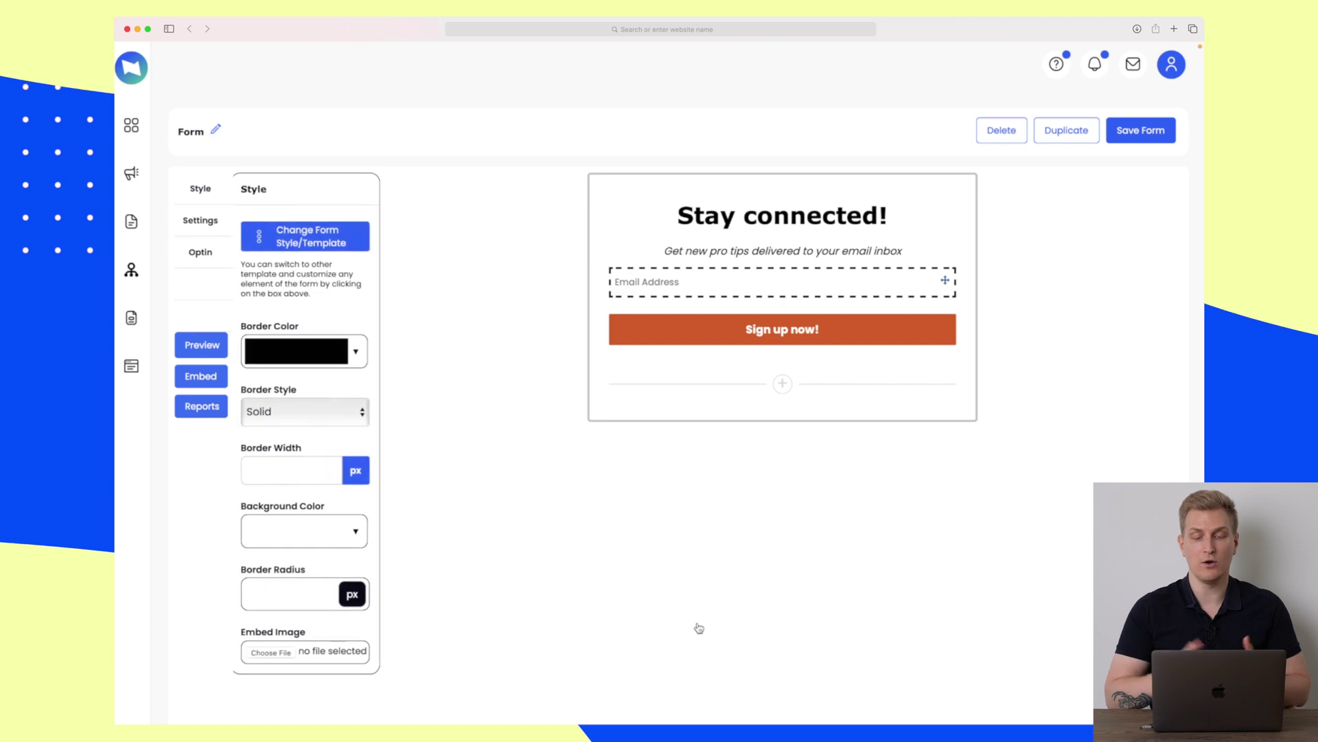
- Inspect the Email Address field, subheader and Stay connected! title settings, then save the form
{"action": "left_click", "coordinate": [754, 284]}
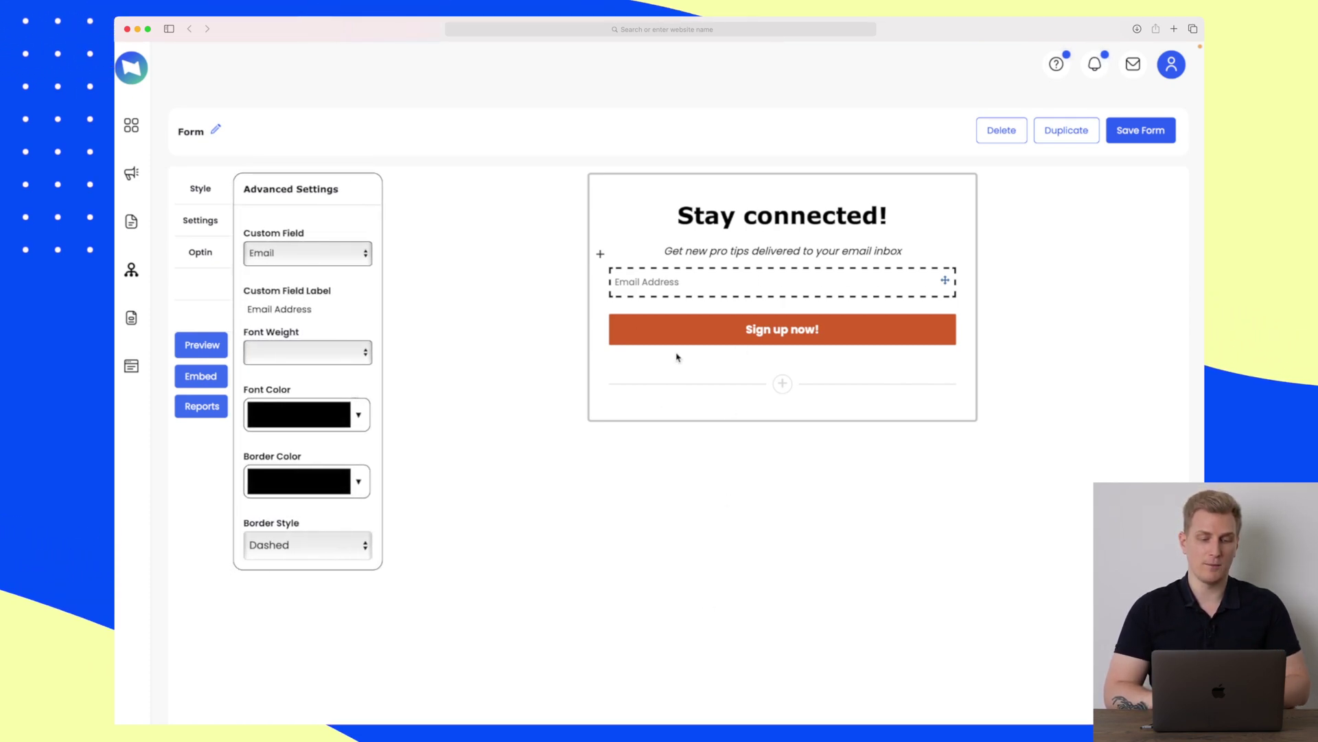
{"action": "left_click", "coordinate": [743, 250]}
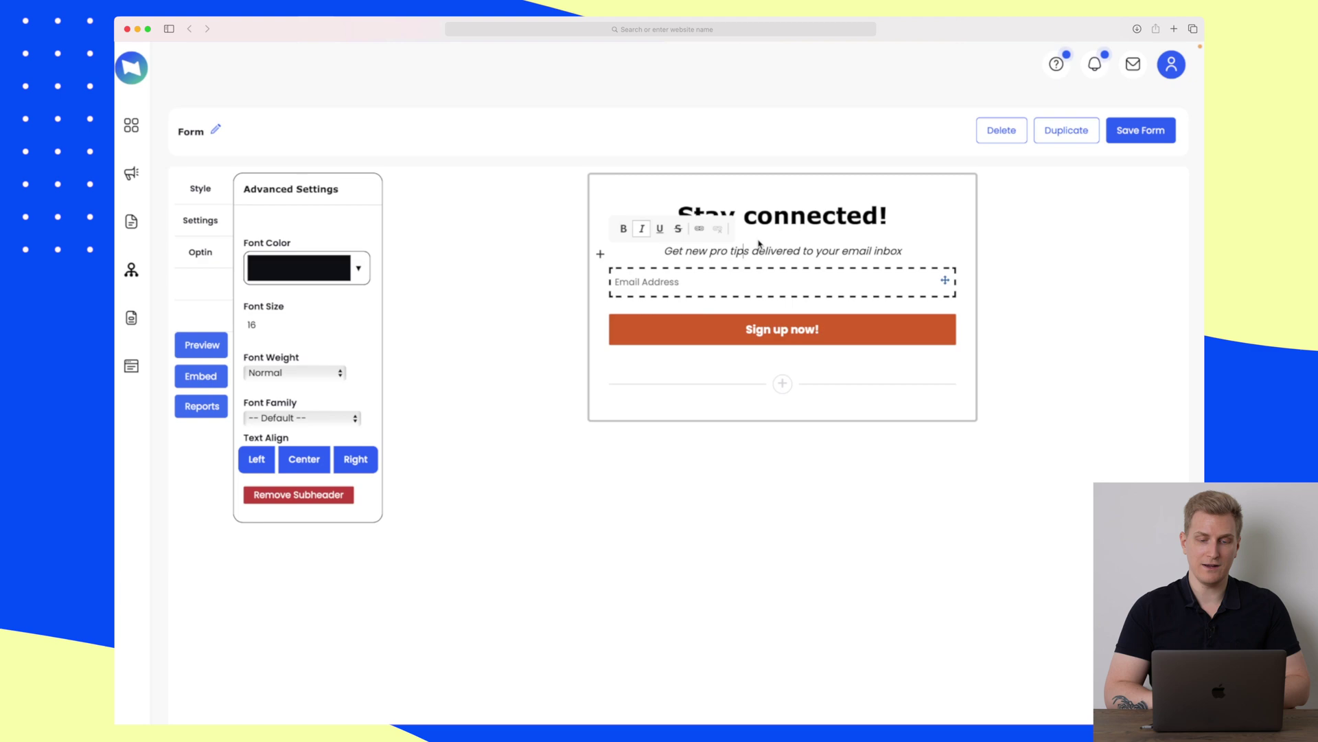
{"action": "left_click", "coordinate": [786, 216]}
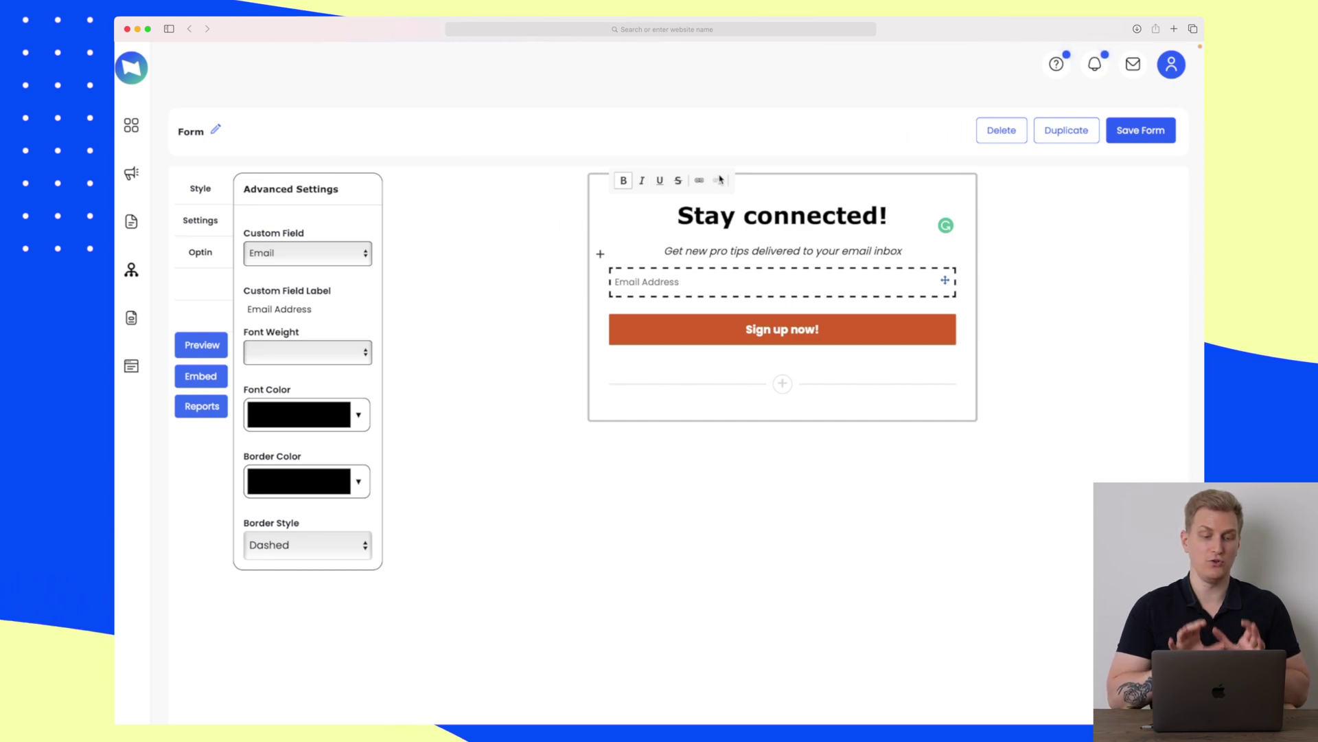
{"action": "left_click", "coordinate": [1142, 130]}
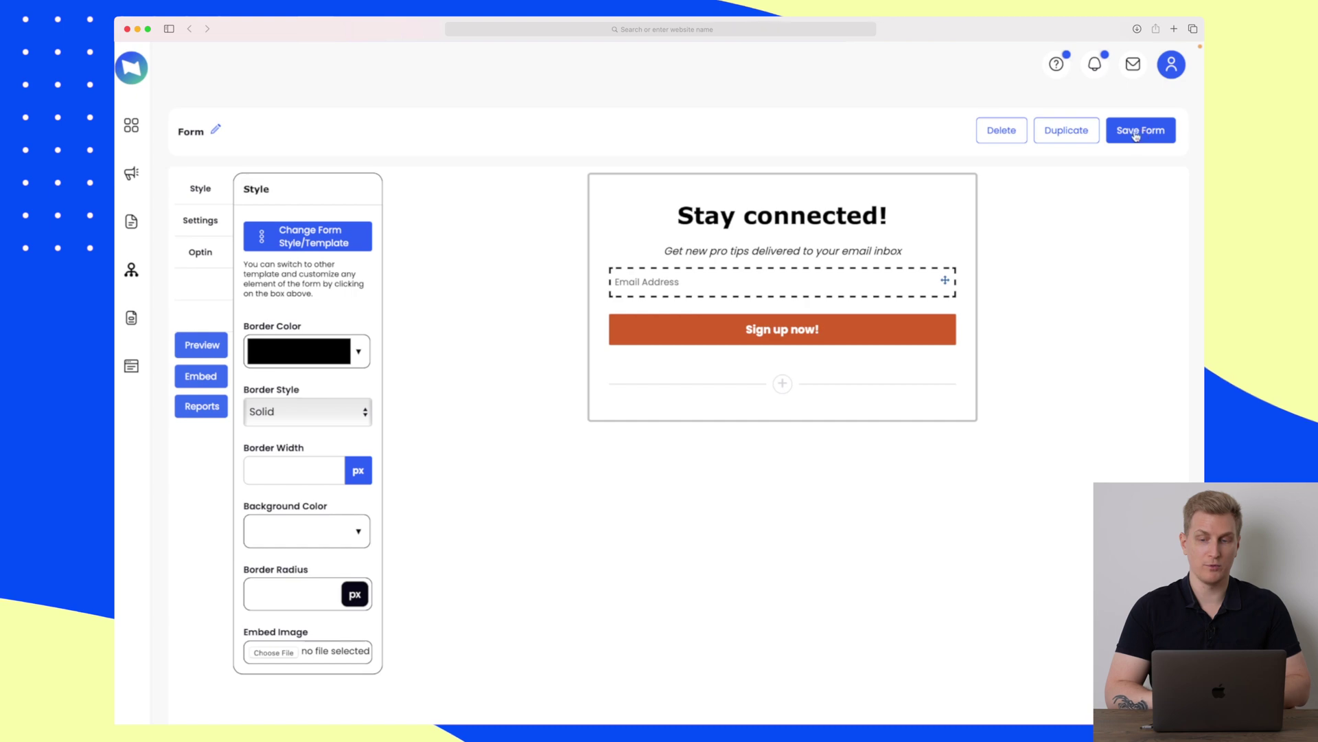
- Review the form's settings: All subscribers list, redirect options and on-page success message
{"action": "left_click", "coordinate": [203, 221]}
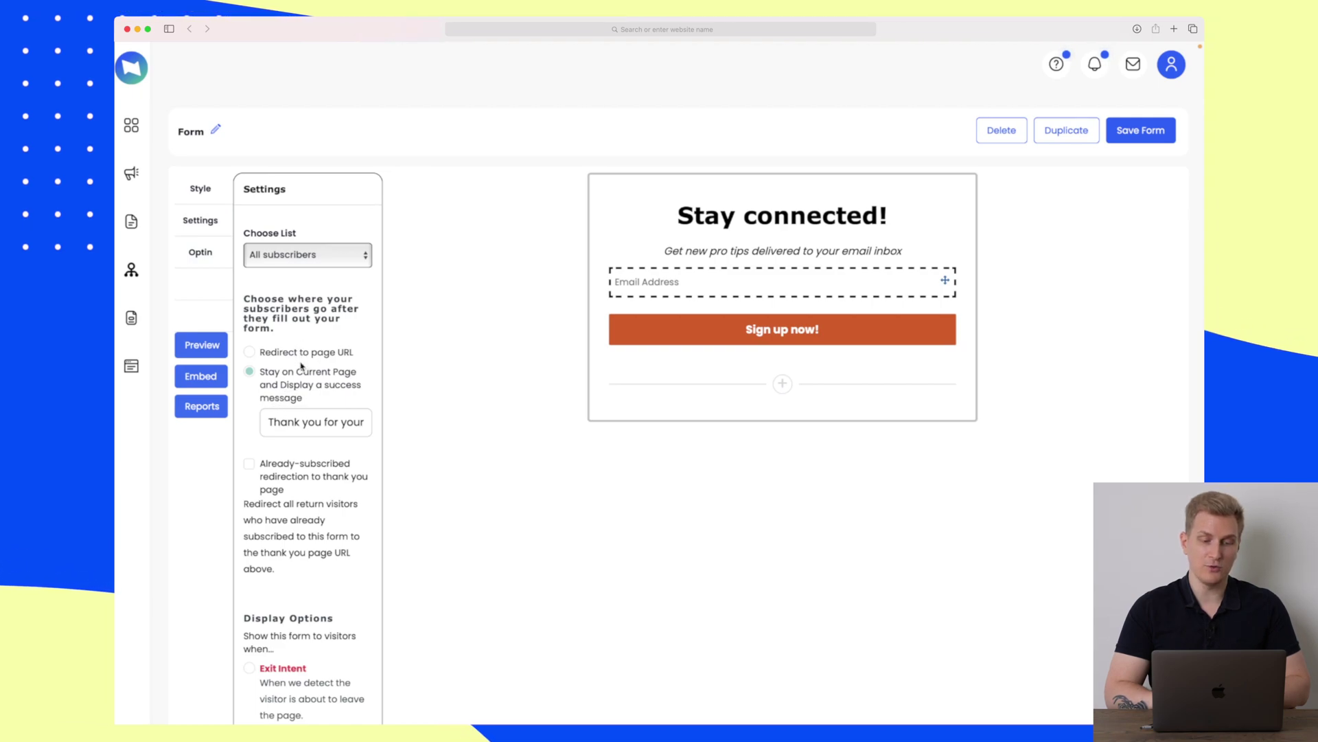
{"action": "scroll", "coordinate": [300, 389], "scroll_direction": "down", "scroll_amount": 3}
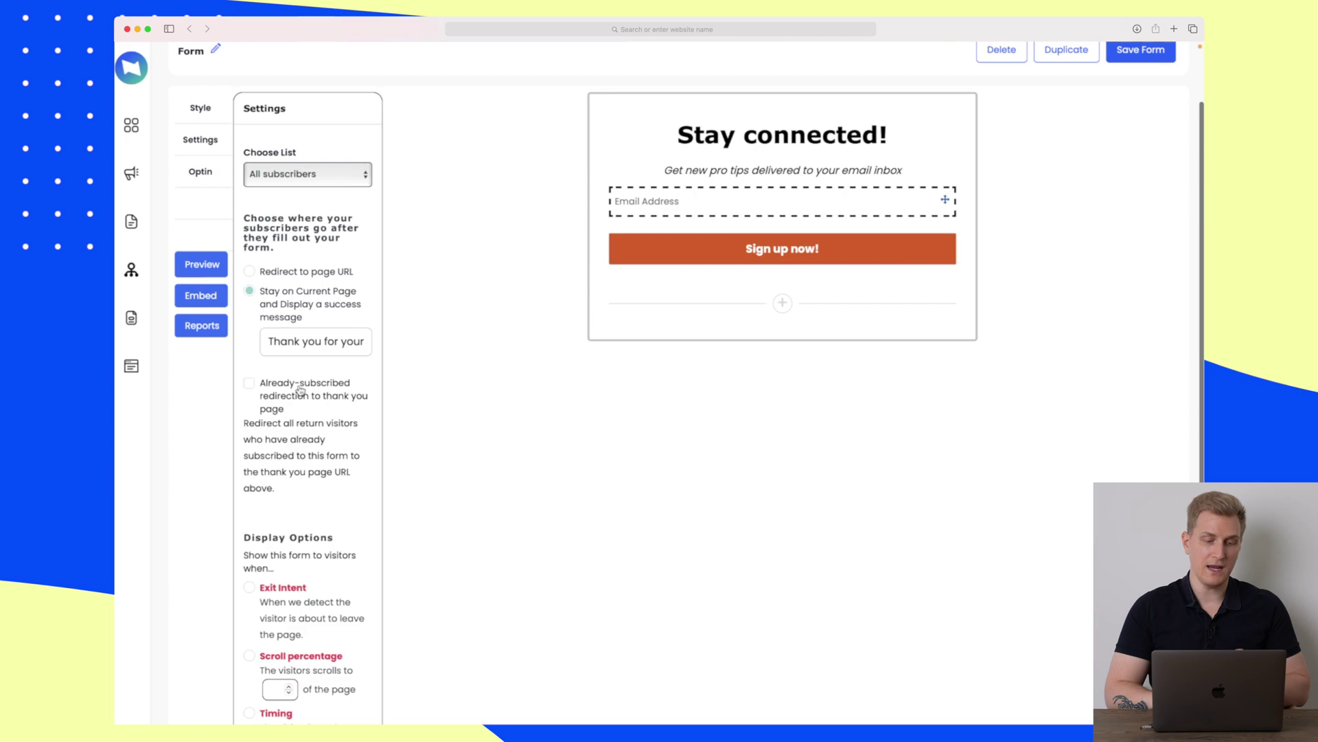
{"action": "scroll", "coordinate": [302, 275], "scroll_direction": "down", "scroll_amount": 5}
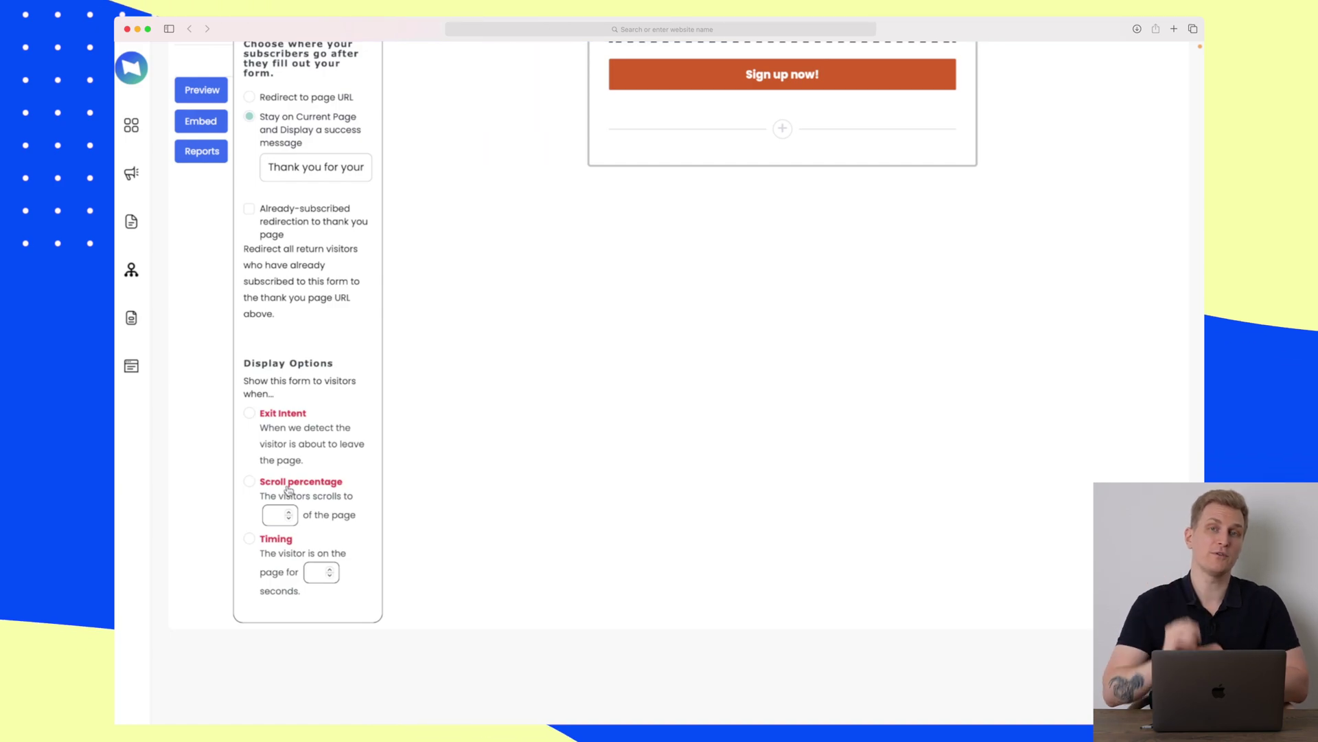
{"action": "scroll", "coordinate": [289, 489], "scroll_direction": "up", "scroll_amount": 5}
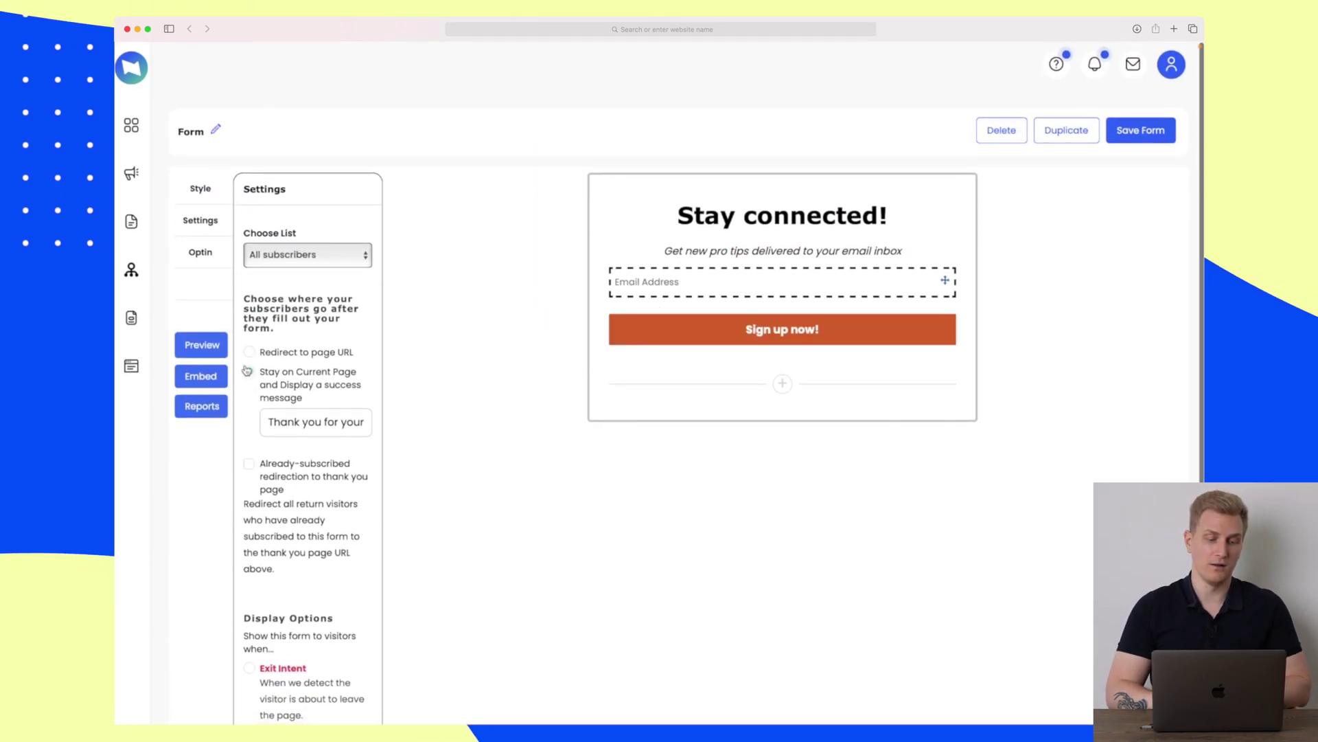
- View the form's JavaScript, HTML and Share embed options, then open its Reports page
{"action": "left_click", "coordinate": [206, 381]}
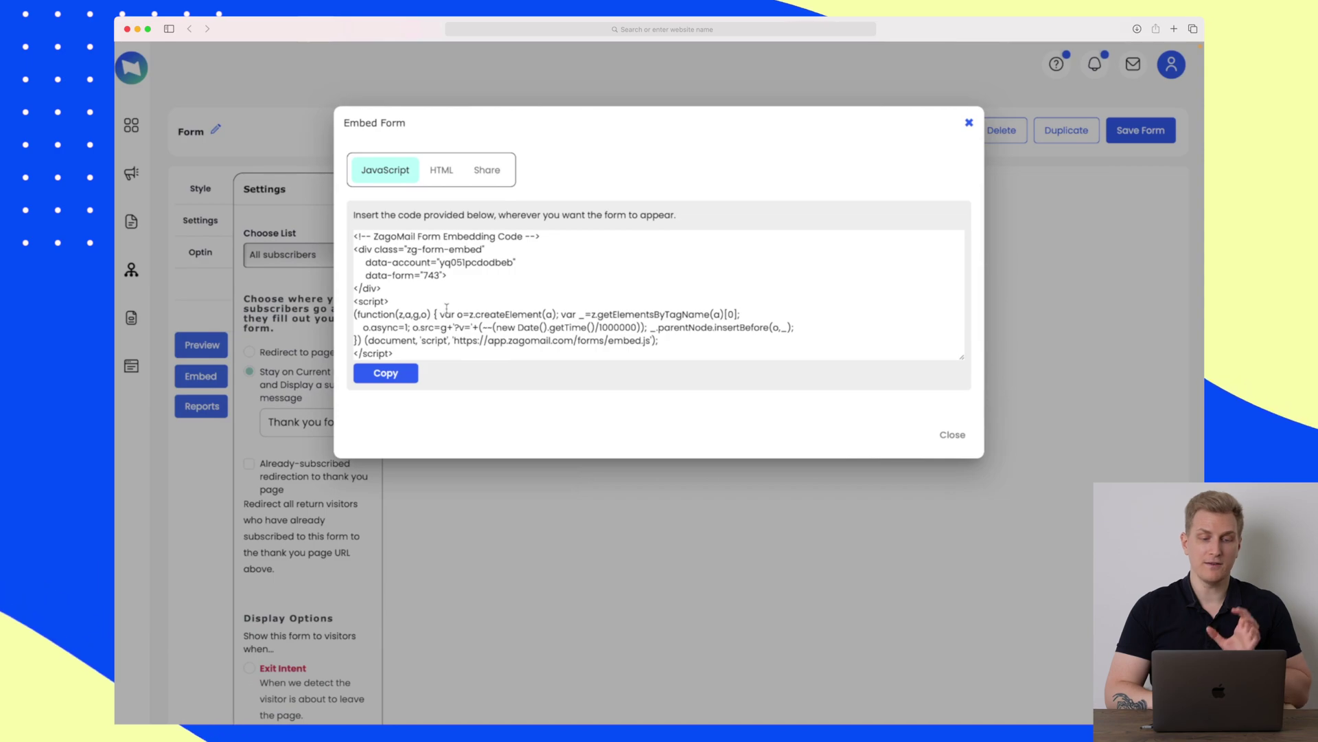
{"action": "left_click", "coordinate": [456, 171]}
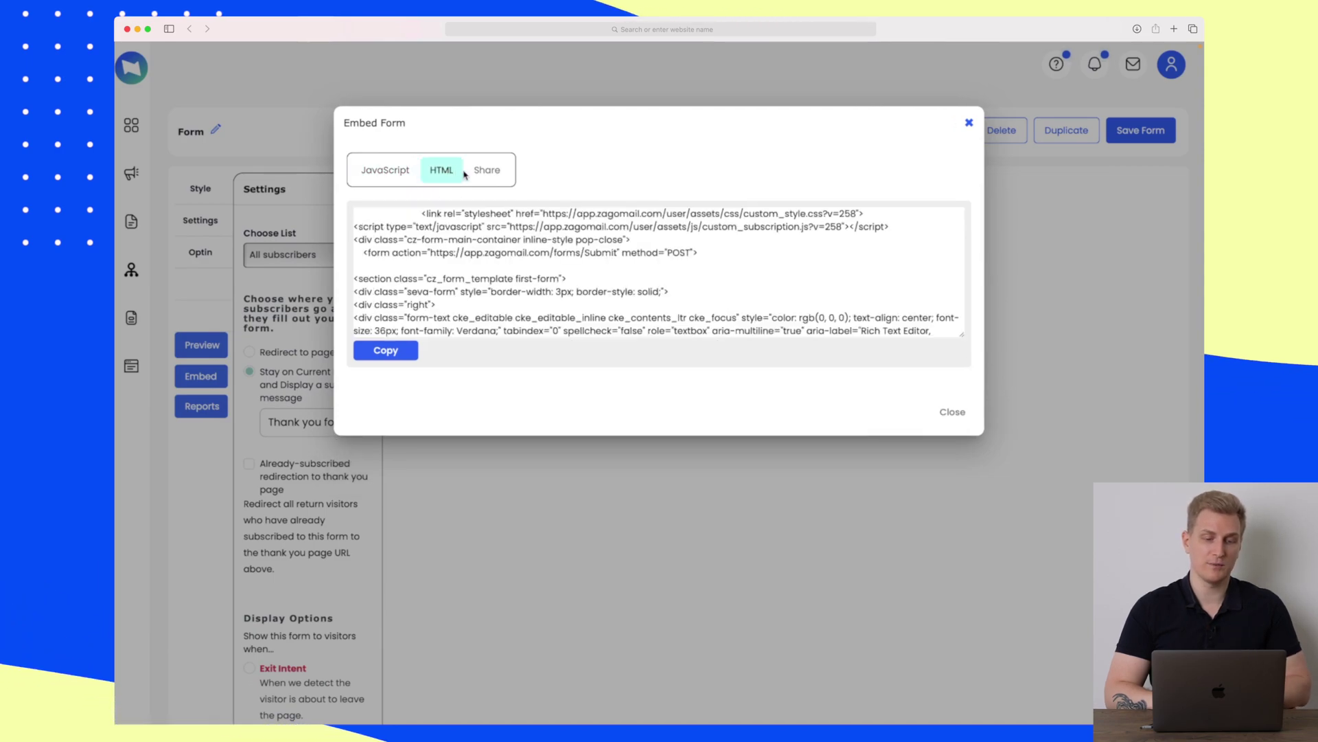
{"action": "left_click", "coordinate": [481, 170]}
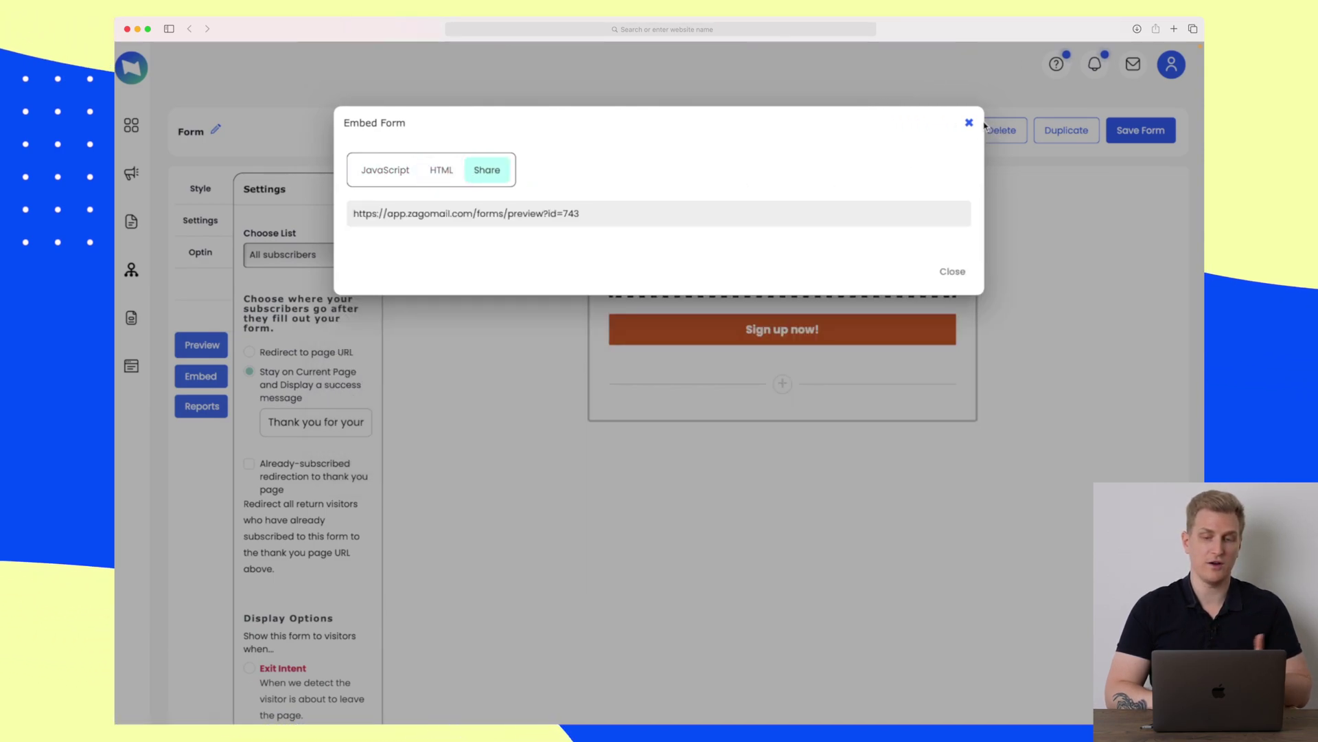
{"action": "left_click", "coordinate": [968, 125]}
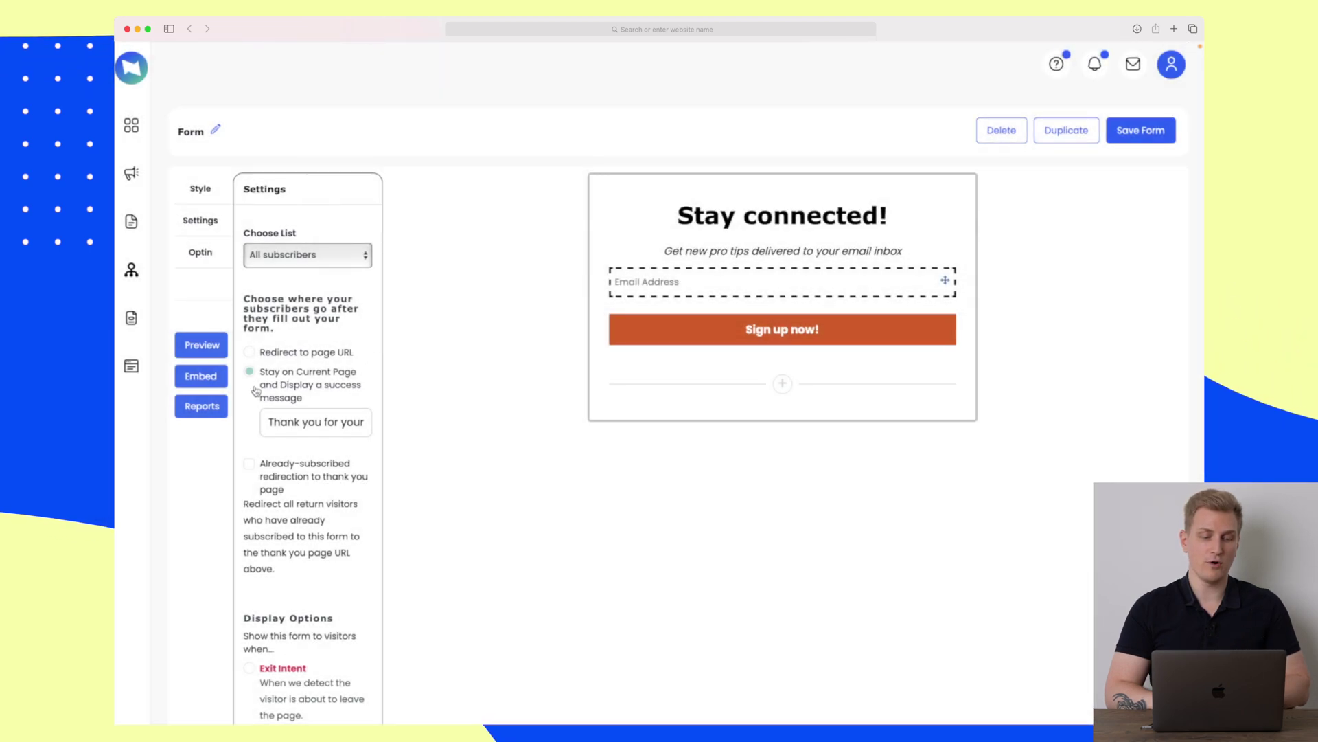
{"action": "left_click", "coordinate": [203, 406]}
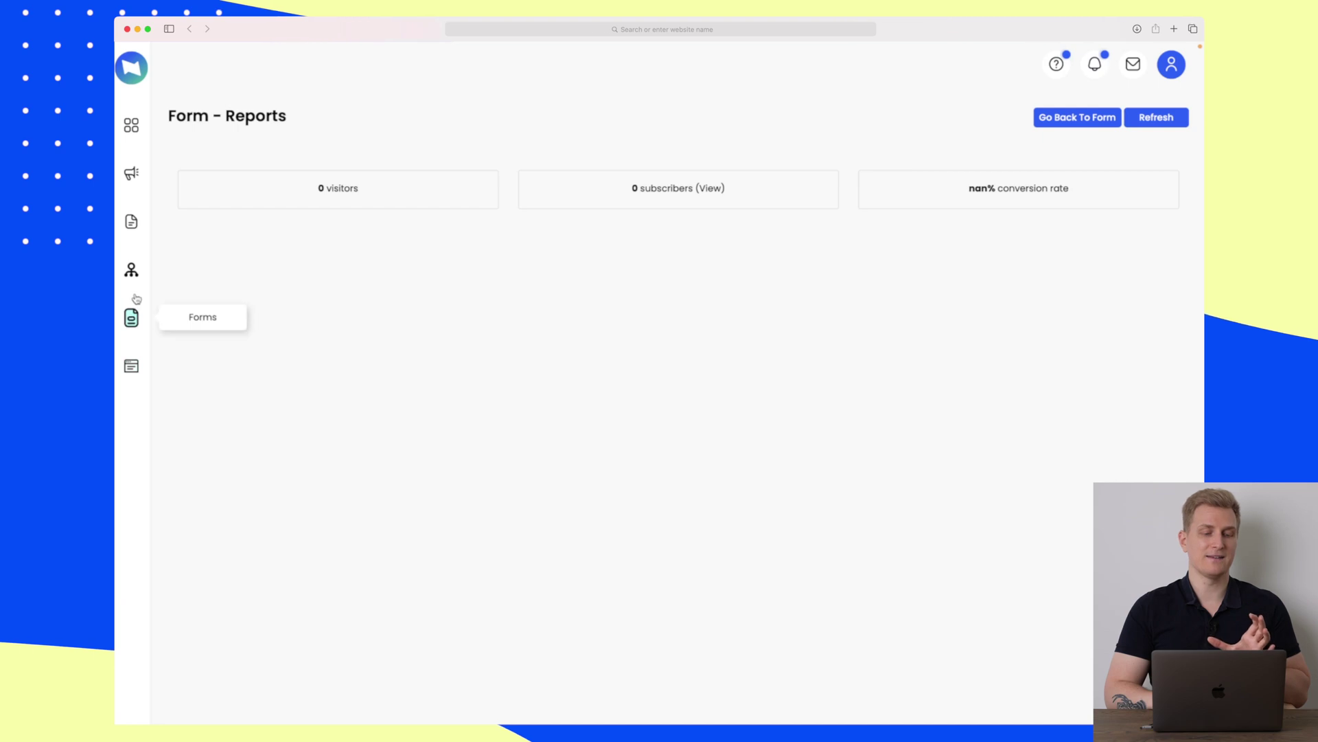
- Set the Welcome 3 automation's trigger step to the signup form named Form
{"action": "left_click", "coordinate": [134, 269]}
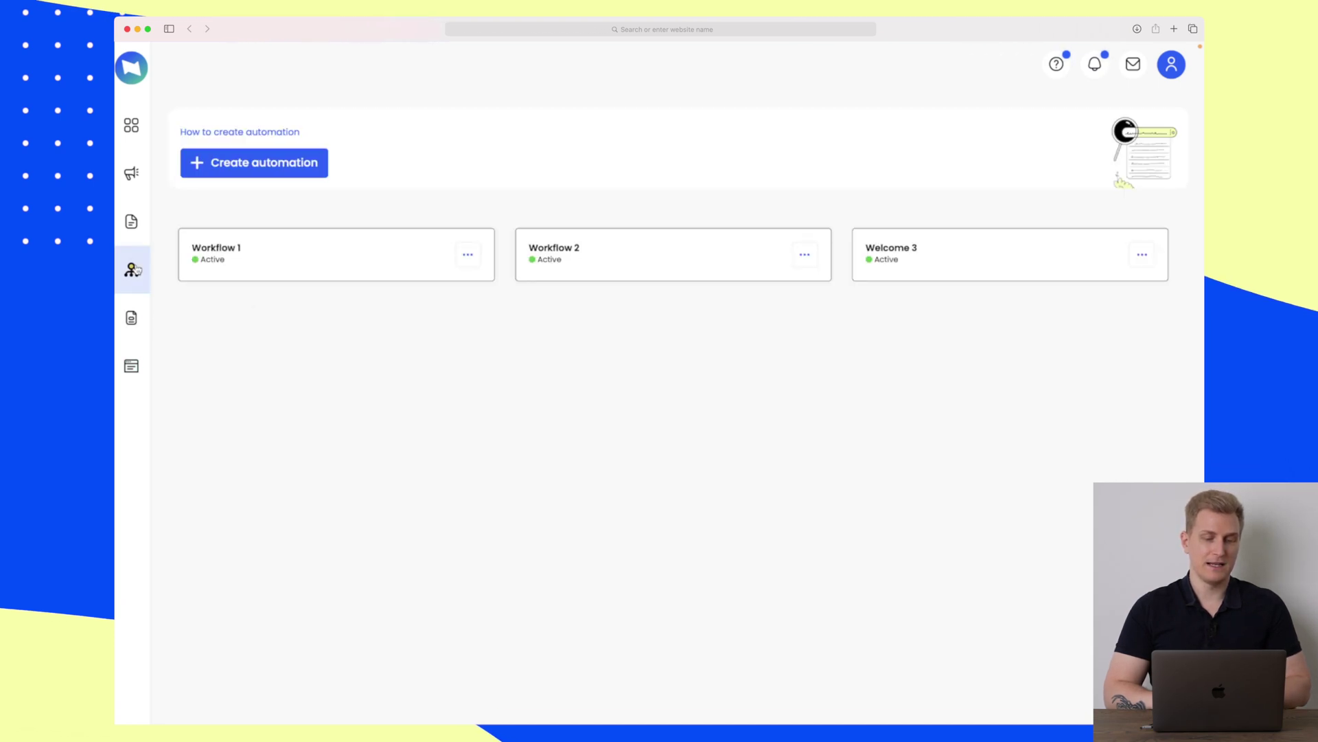
{"action": "left_click", "coordinate": [914, 249]}
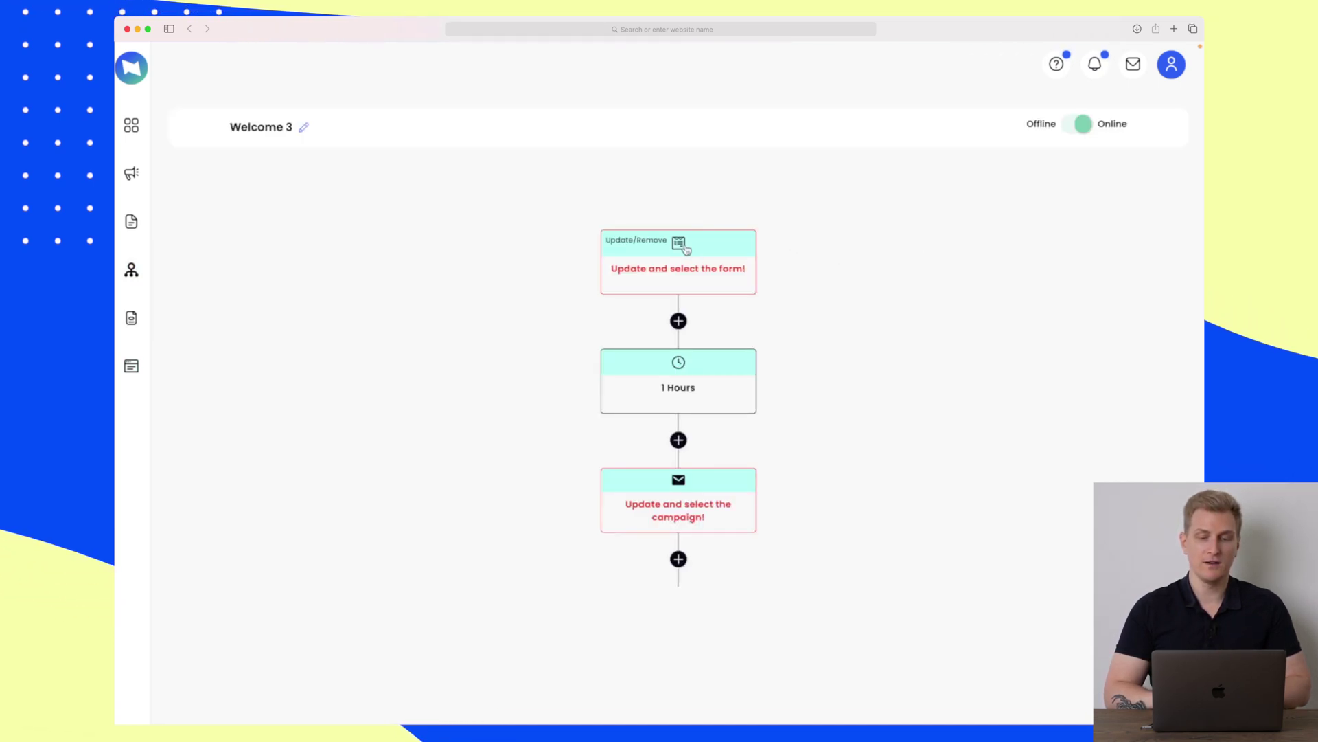
{"action": "left_click", "coordinate": [625, 242]}
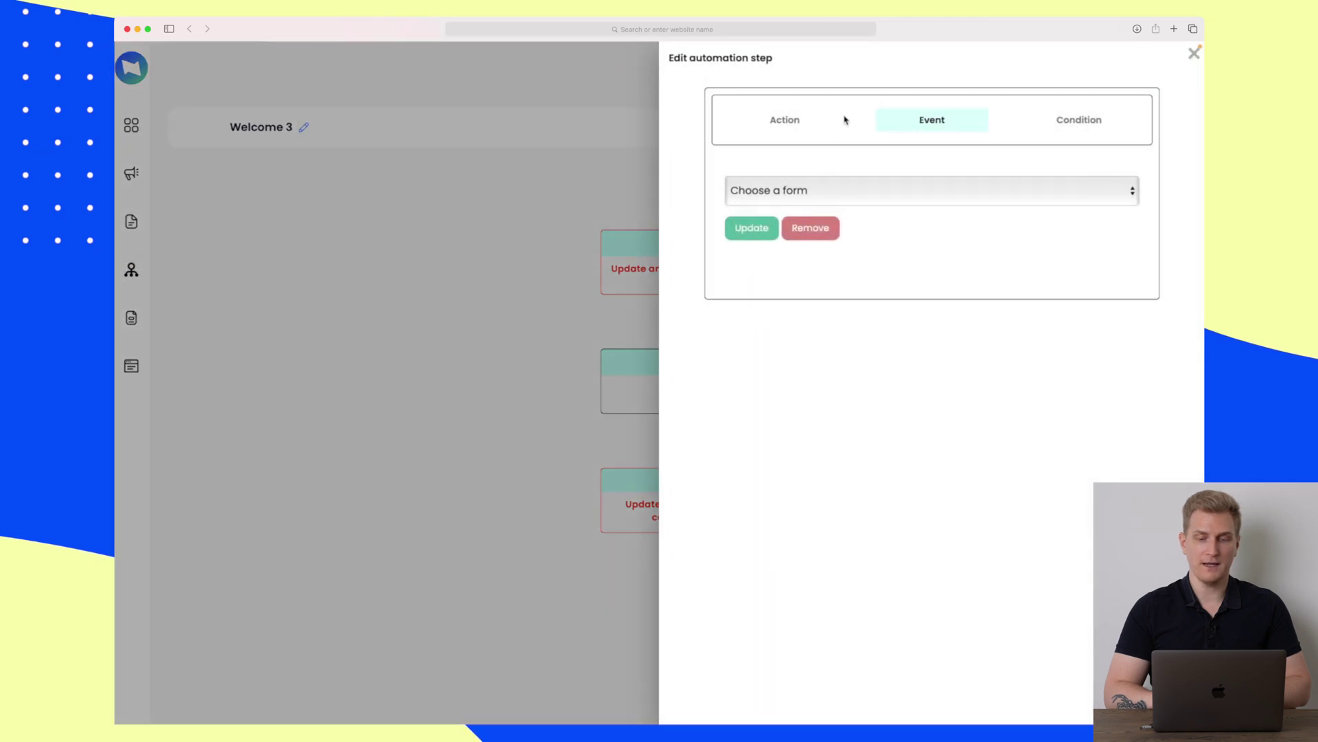
{"action": "left_click", "coordinate": [805, 189]}
{"action": "left_click", "coordinate": [805, 204]}
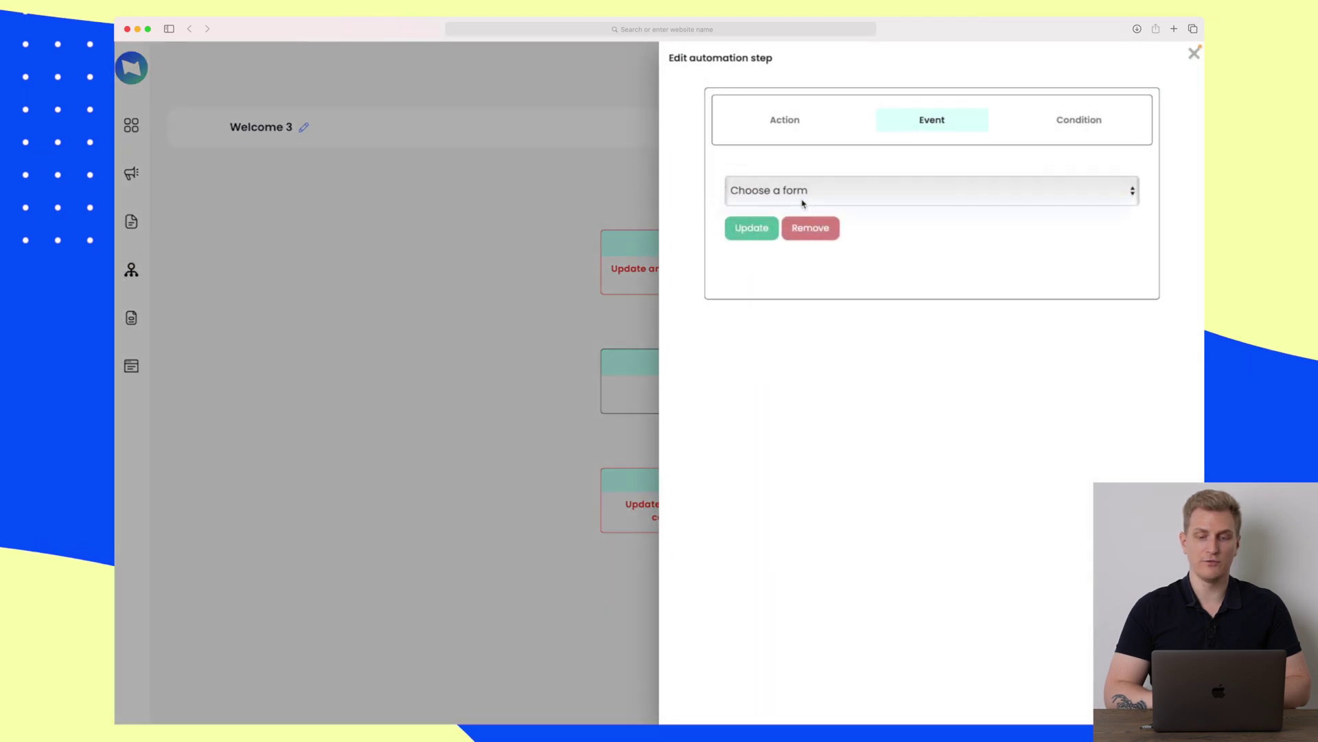
{"action": "left_click", "coordinate": [763, 223]}
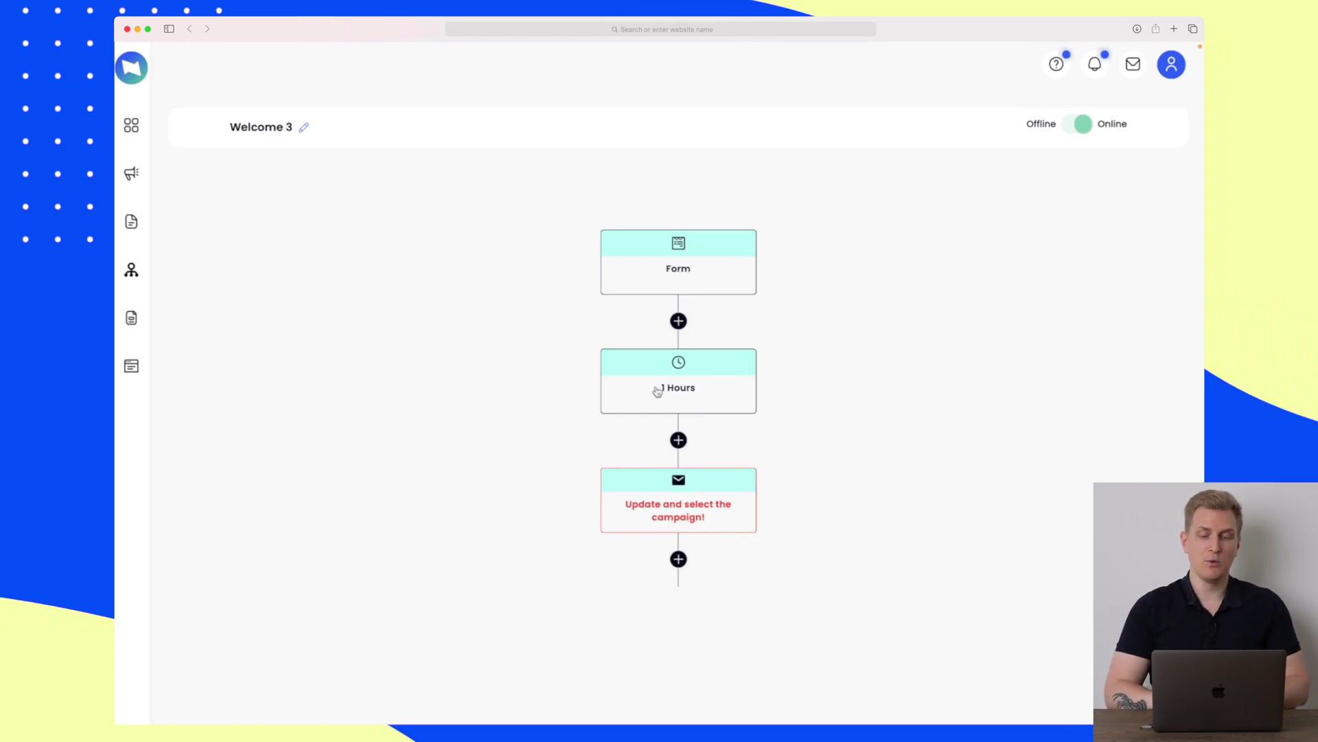
{"action": "left_click", "coordinate": [679, 504]}
- Create a new email sequence for the email step, name the campaign and continue to settings
{"action": "left_click", "coordinate": [820, 184]}
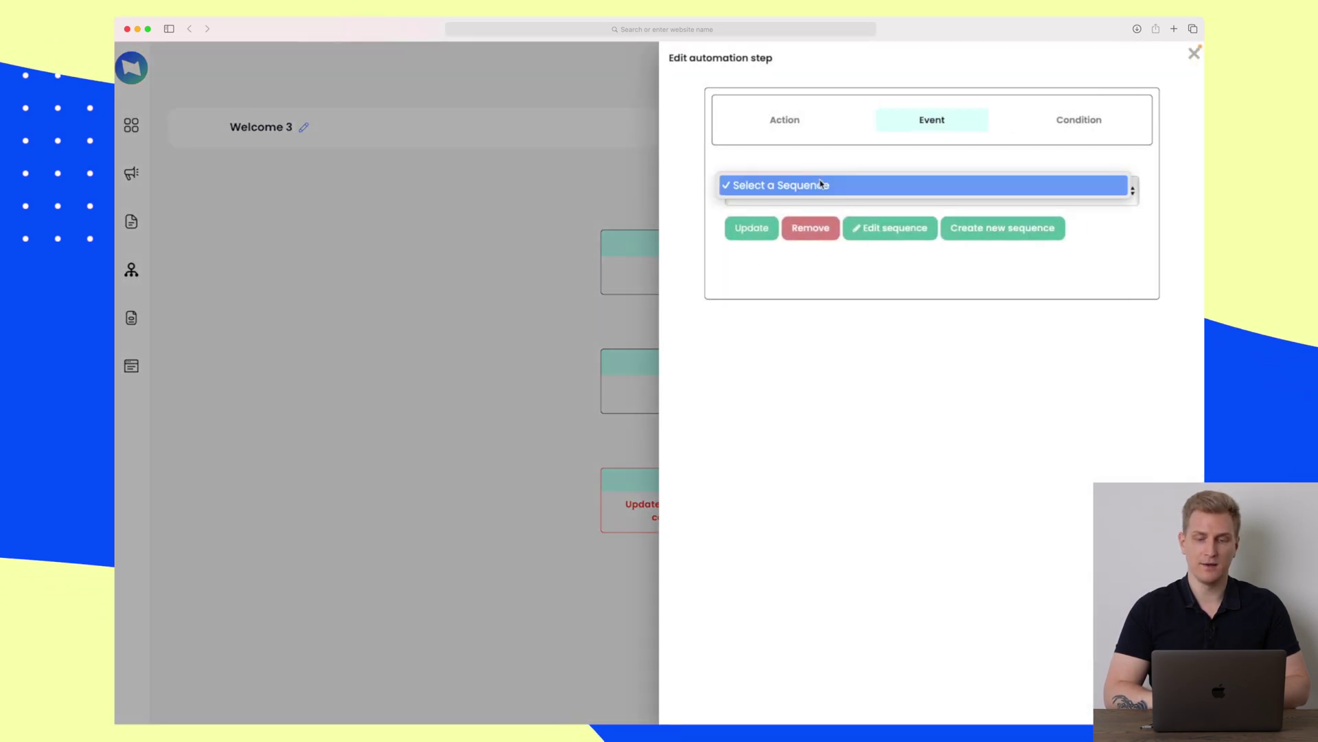
{"action": "left_click", "coordinate": [814, 184]}
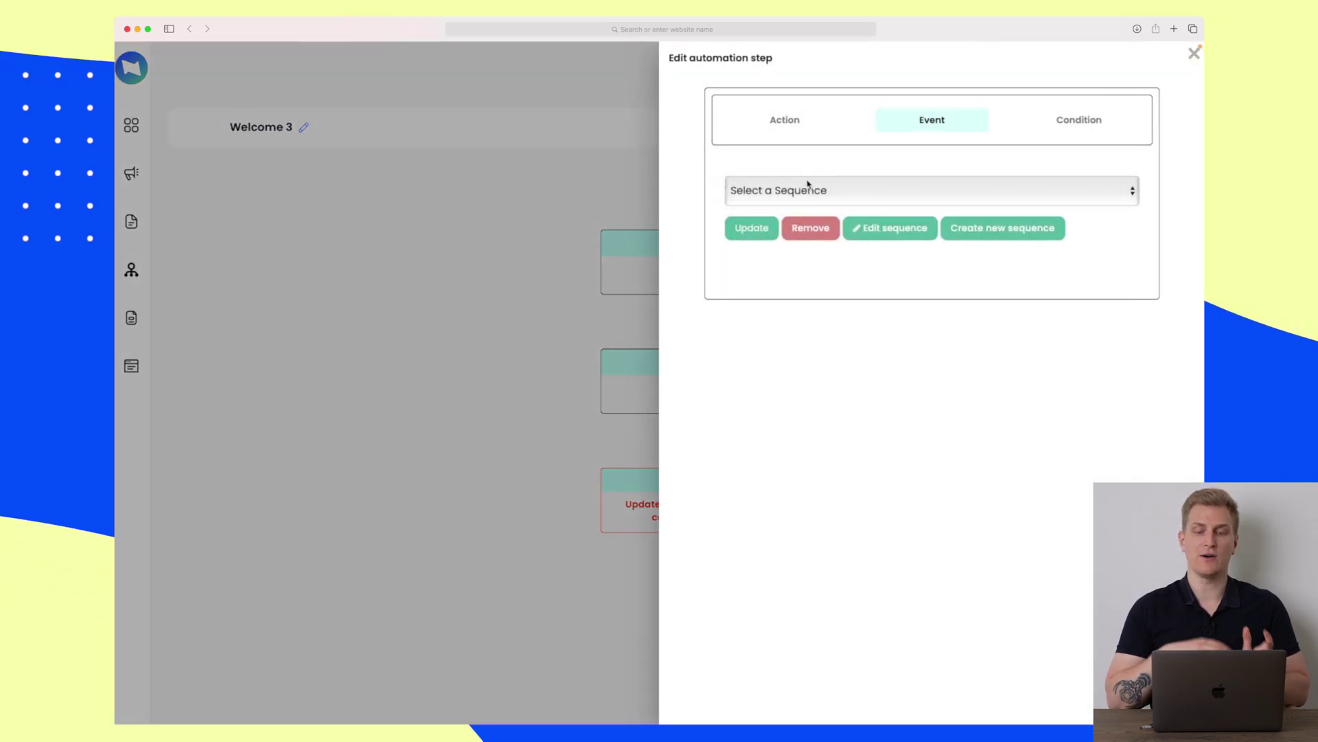
{"action": "left_click", "coordinate": [774, 130]}
{"action": "left_click", "coordinate": [941, 120]}
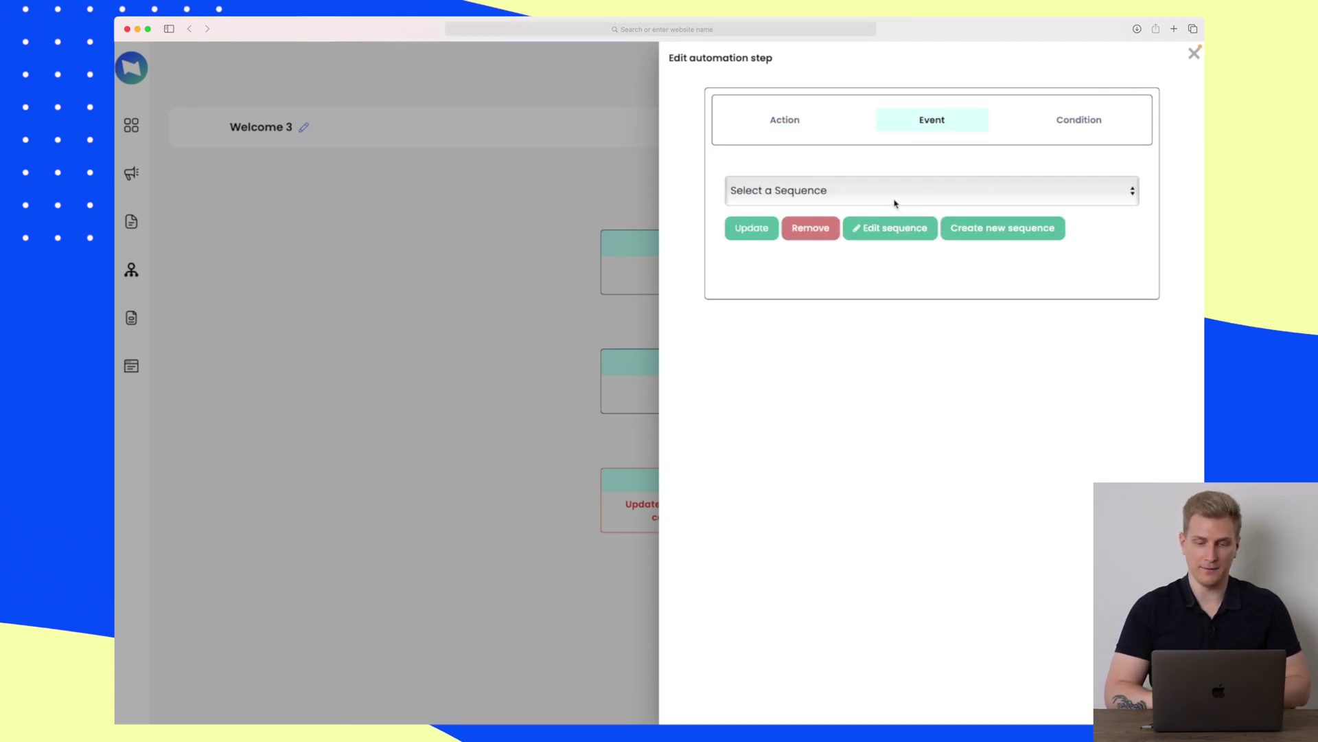
{"action": "left_click", "coordinate": [983, 231]}
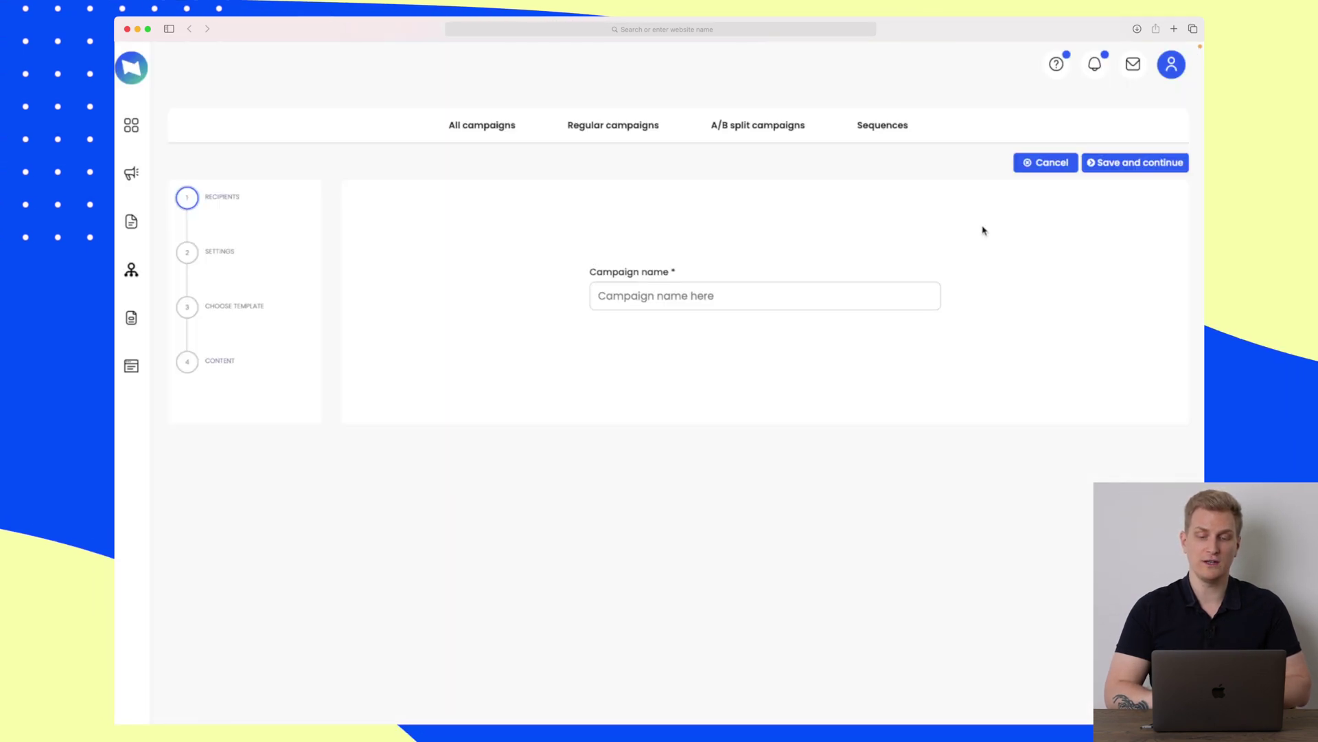
{"action": "left_click", "coordinate": [687, 295]}
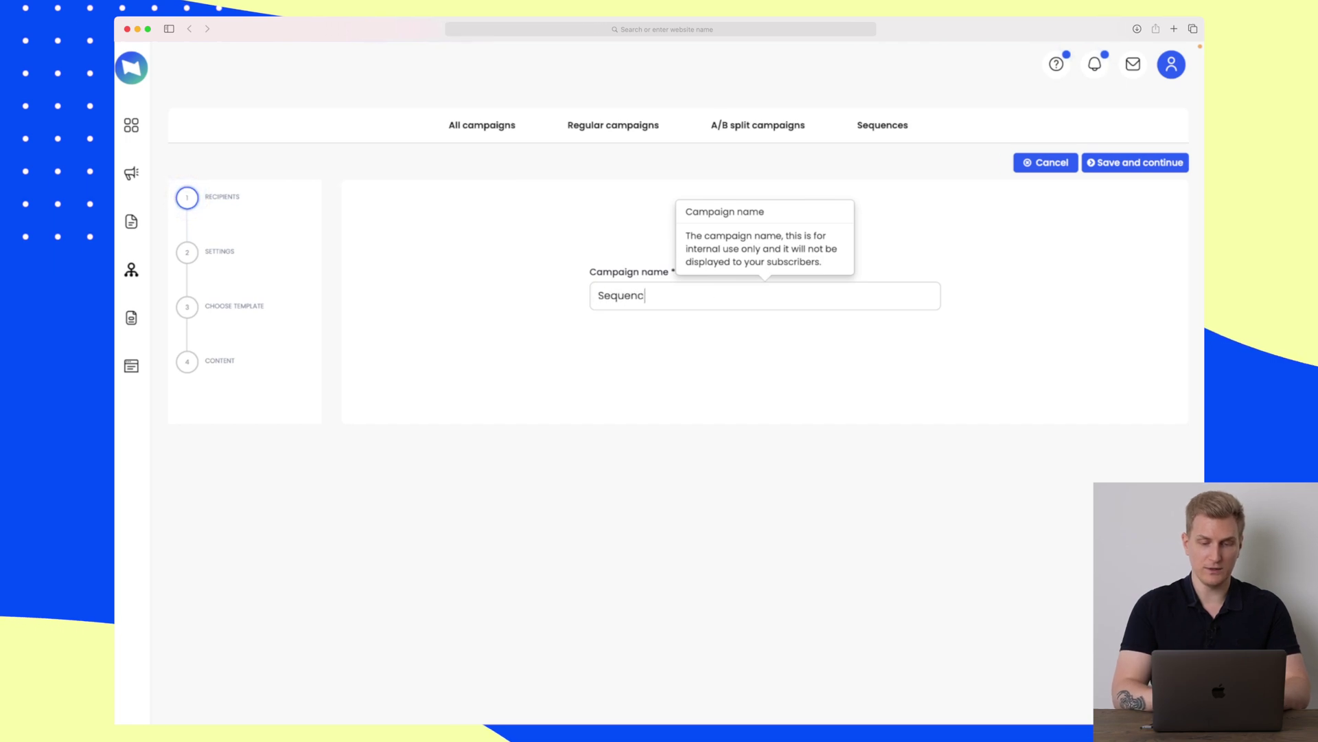
{"action": "left_click", "coordinate": [1134, 163]}
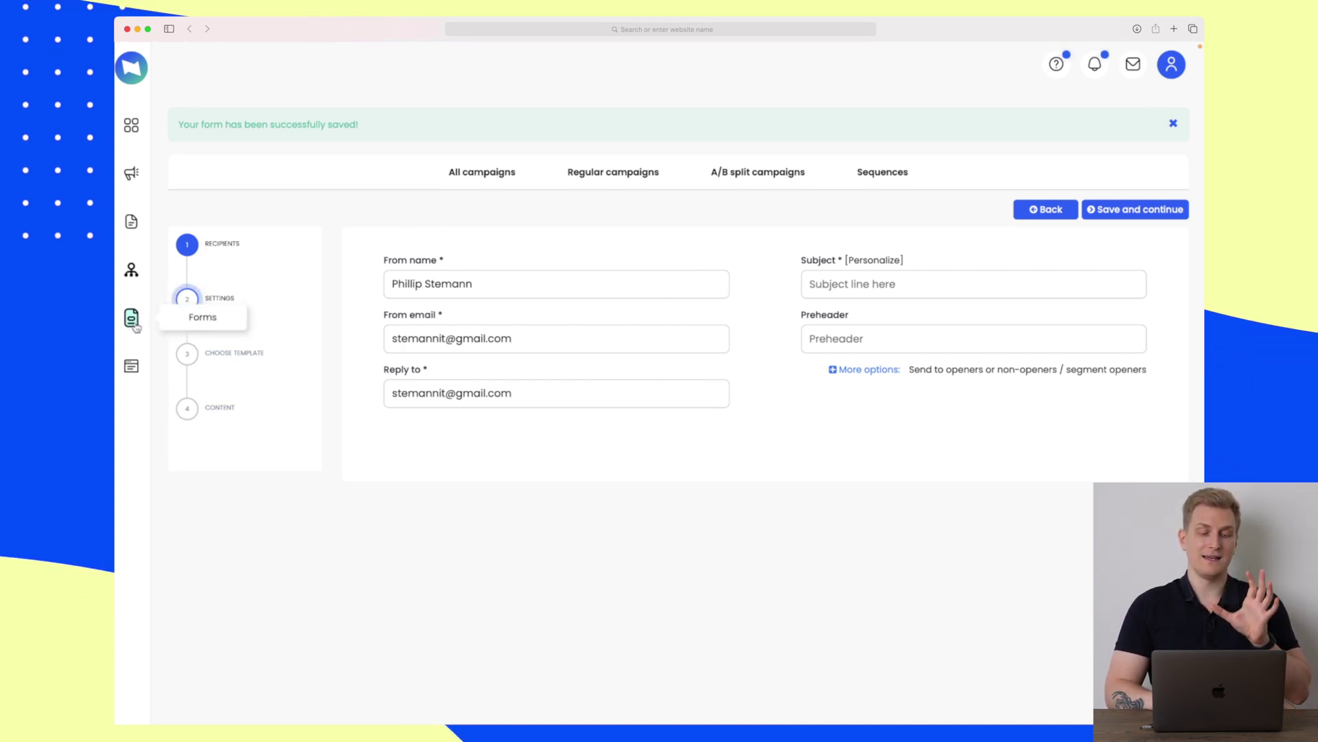
- Show the landing pages list with the existing Planzer.io page
{"action": "left_click", "coordinate": [132, 367]}
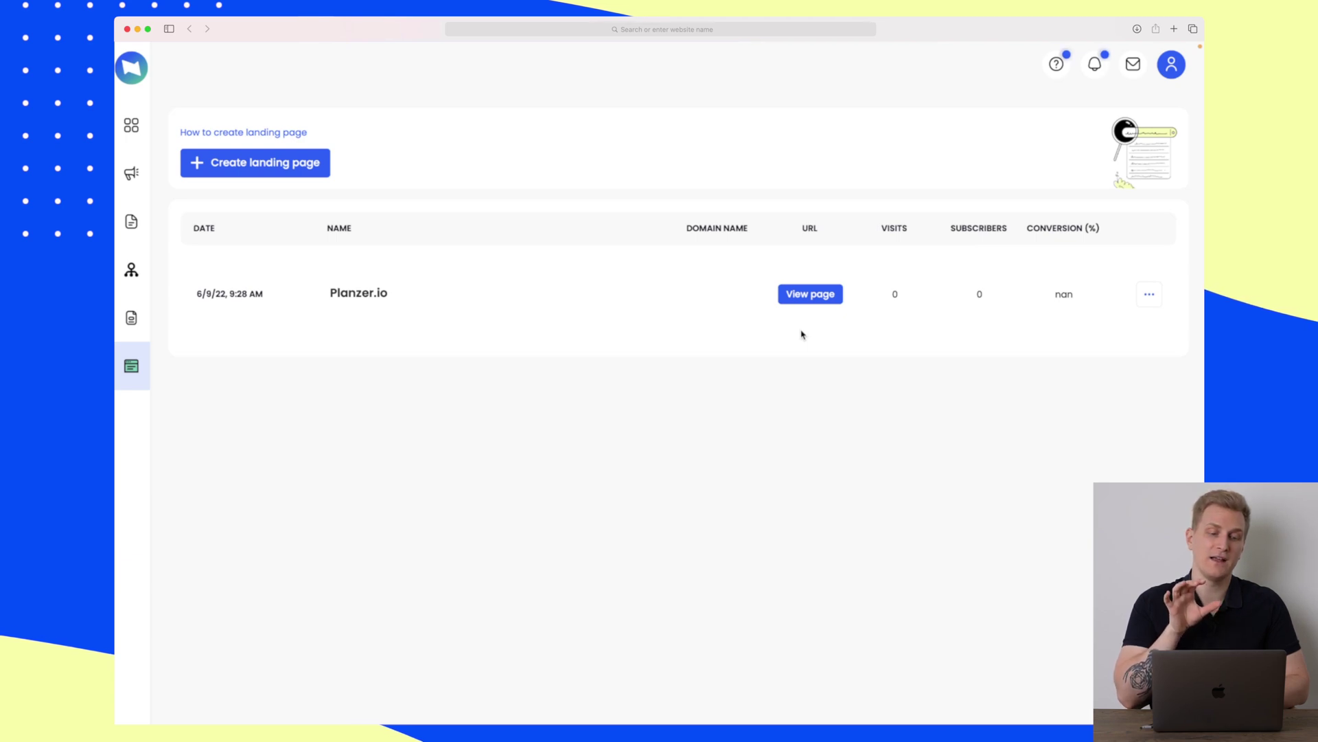
- Create a landing page titled Planzer.io for the All subscribers list and save its settings
{"action": "left_click", "coordinate": [292, 165]}
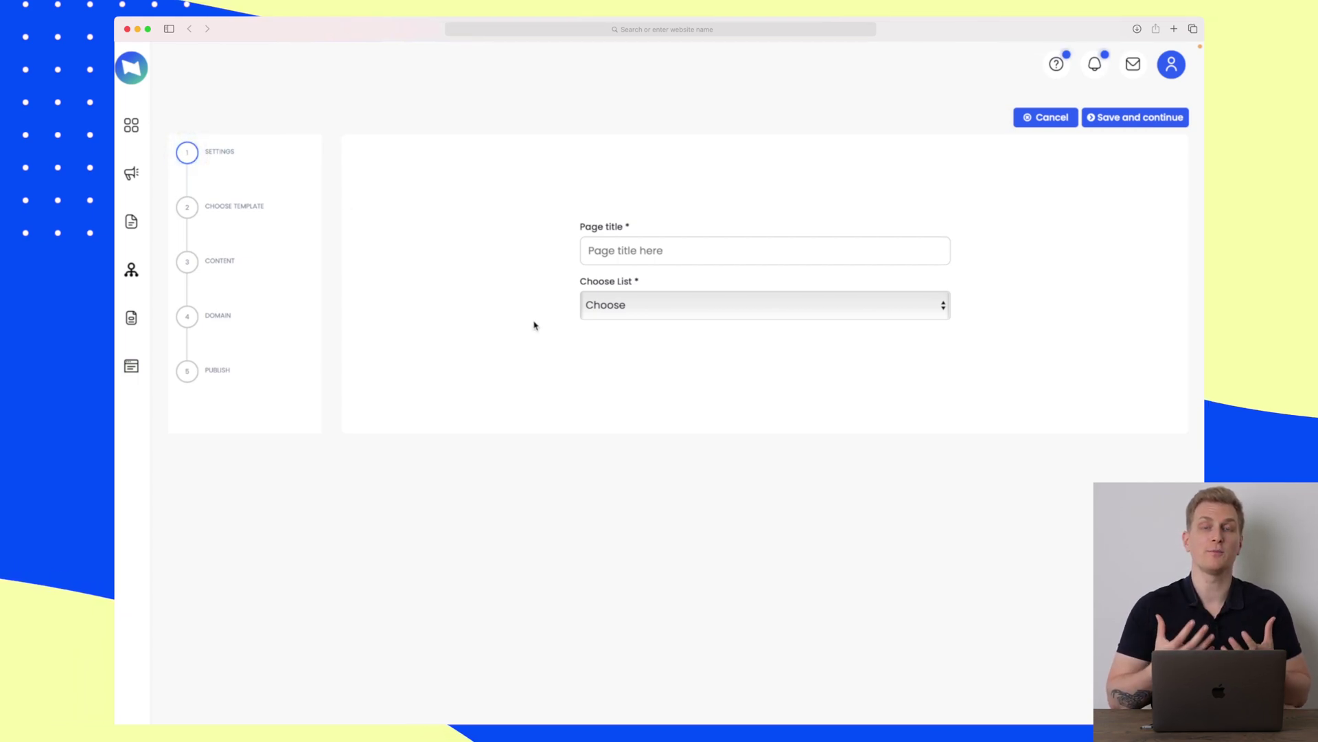
{"action": "left_click", "coordinate": [686, 247]}
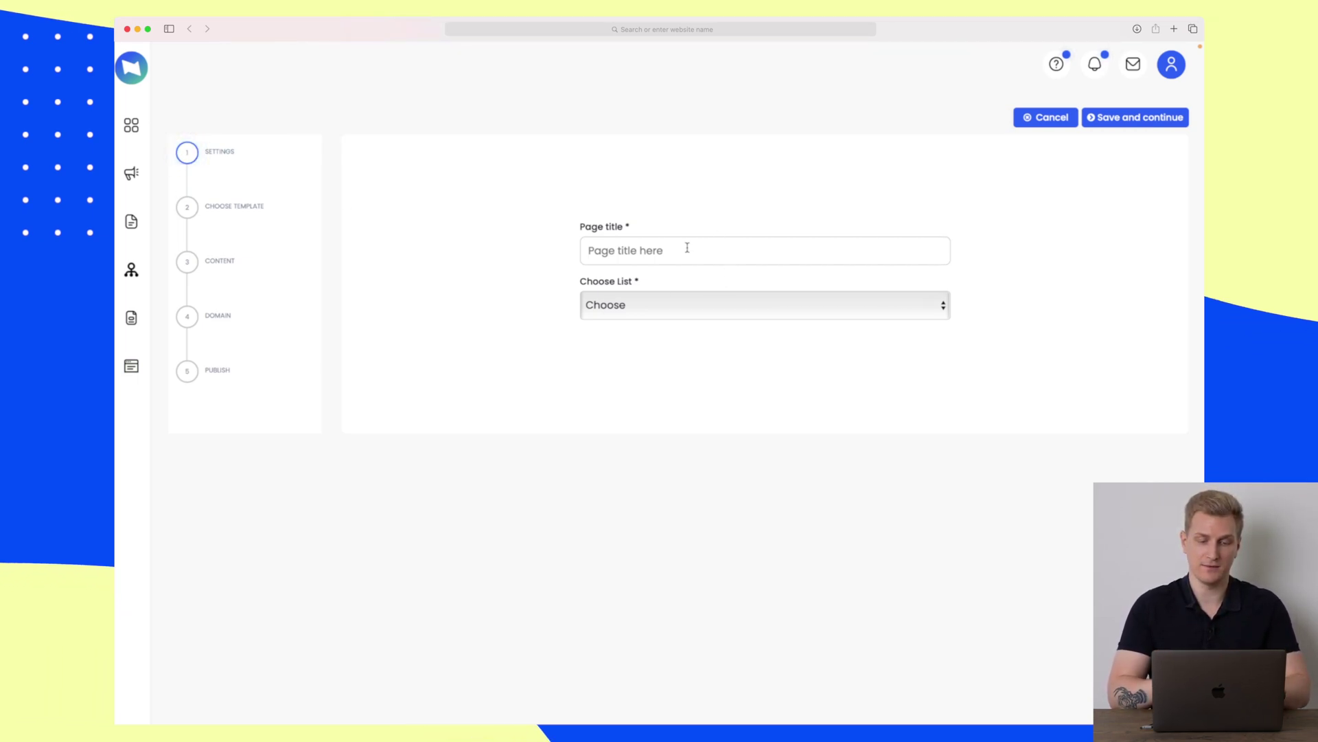
{"action": "type", "text": "Planzer.io"}
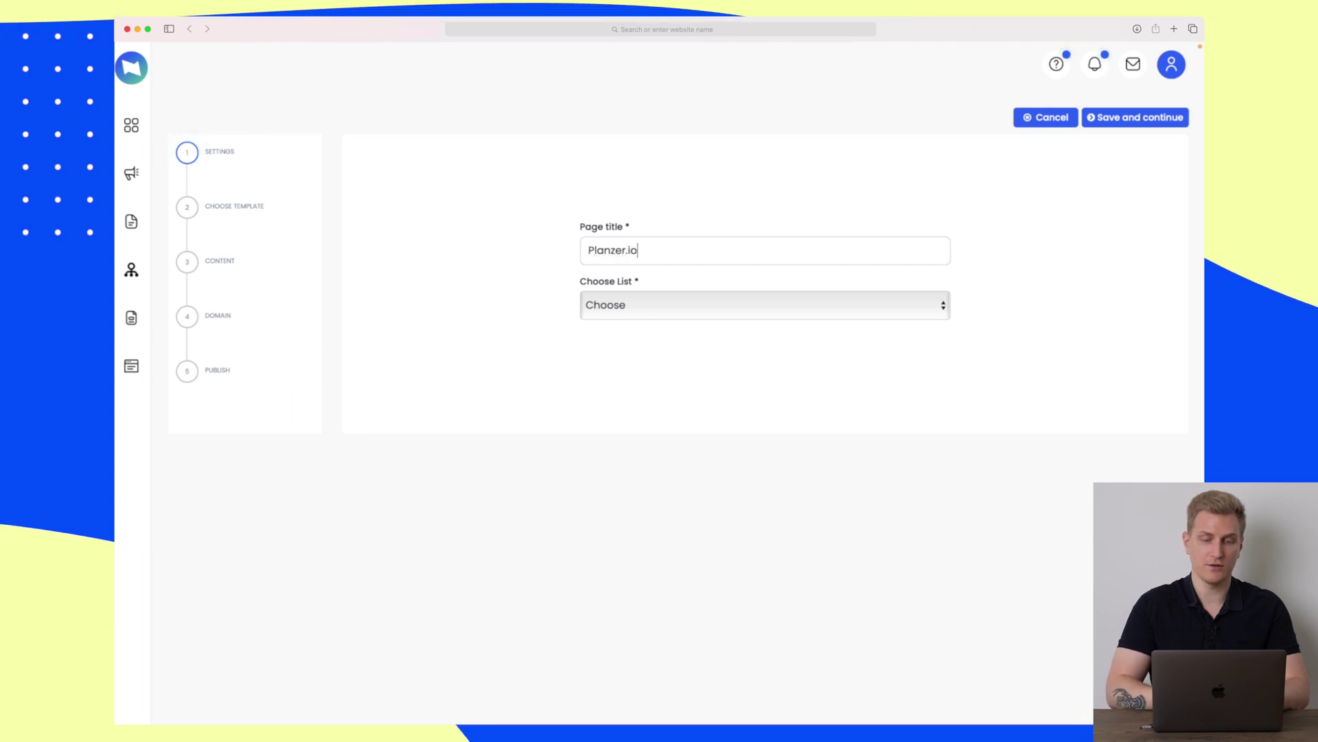
{"action": "left_click", "coordinate": [671, 305]}
{"action": "left_click", "coordinate": [660, 322]}
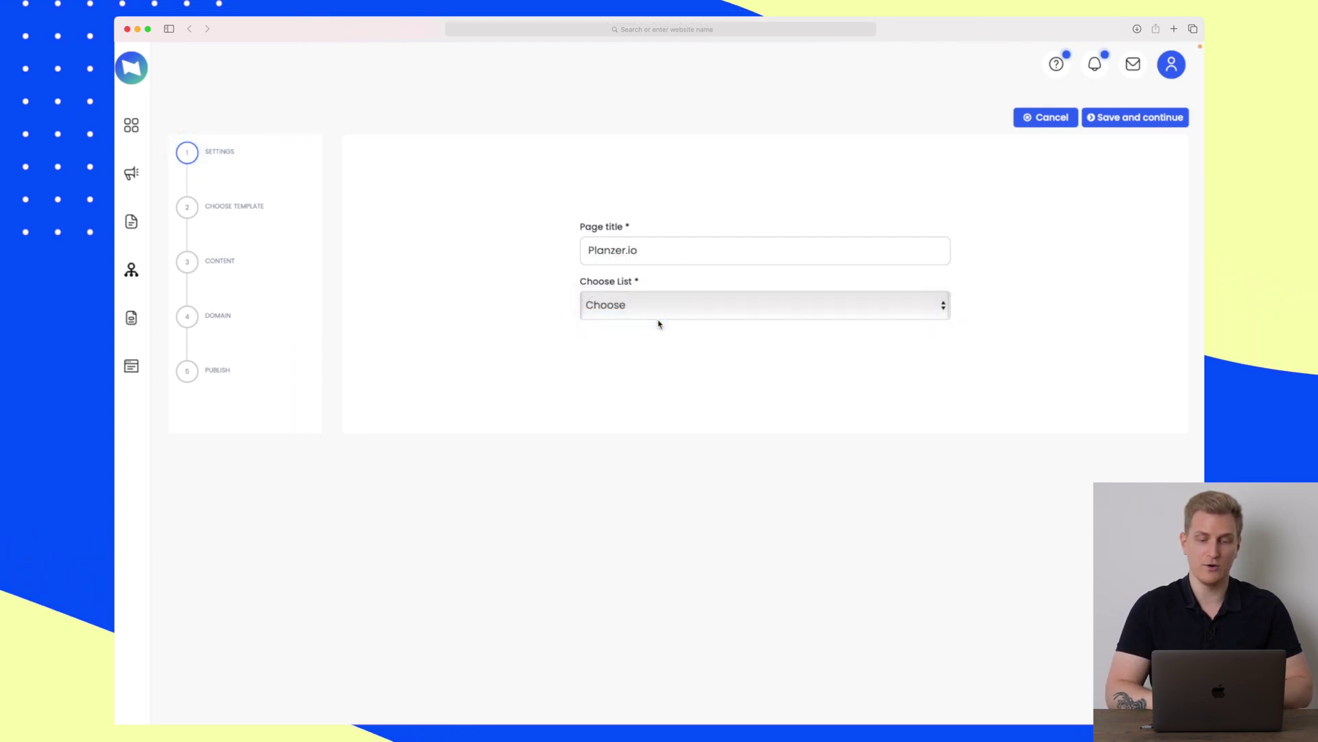
{"action": "key", "text": "Return"}
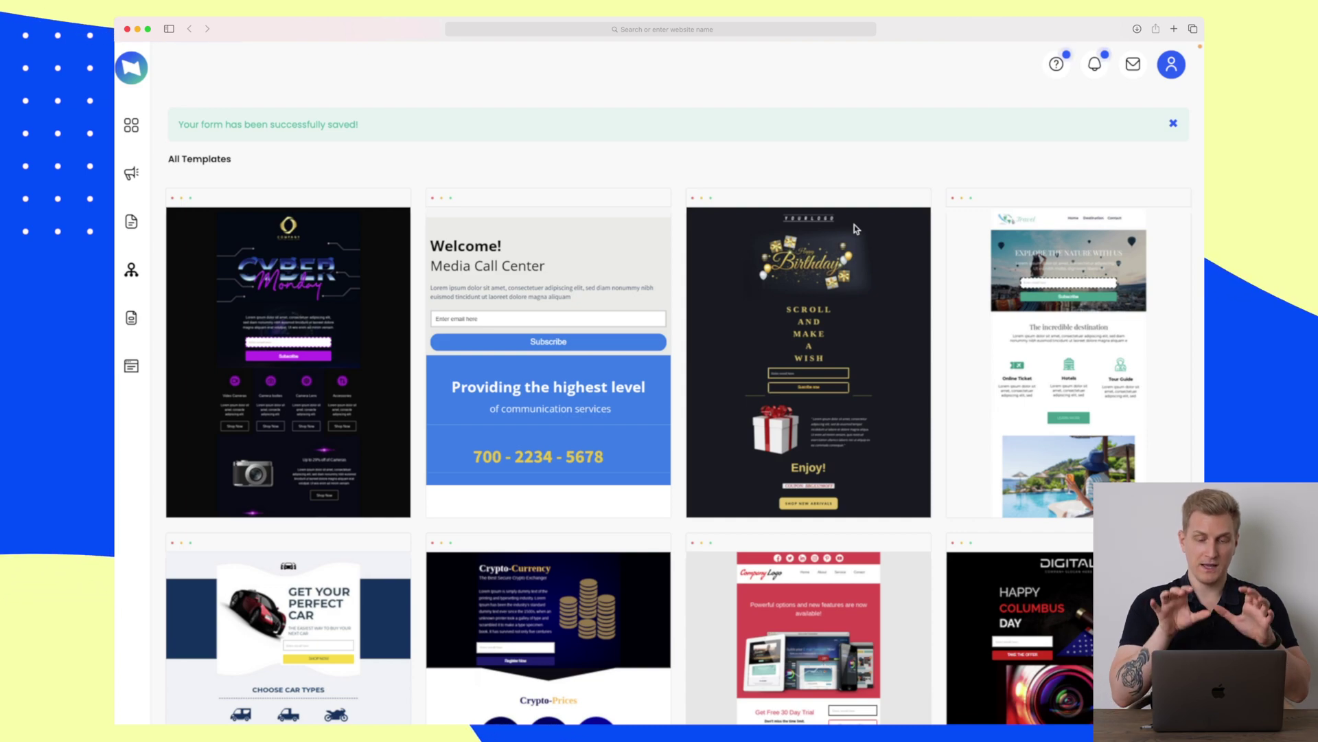
- Preview the yellow Forerunner app template, then choose it for the landing page
{"action": "mouse_move", "coordinate": [395, 266]}
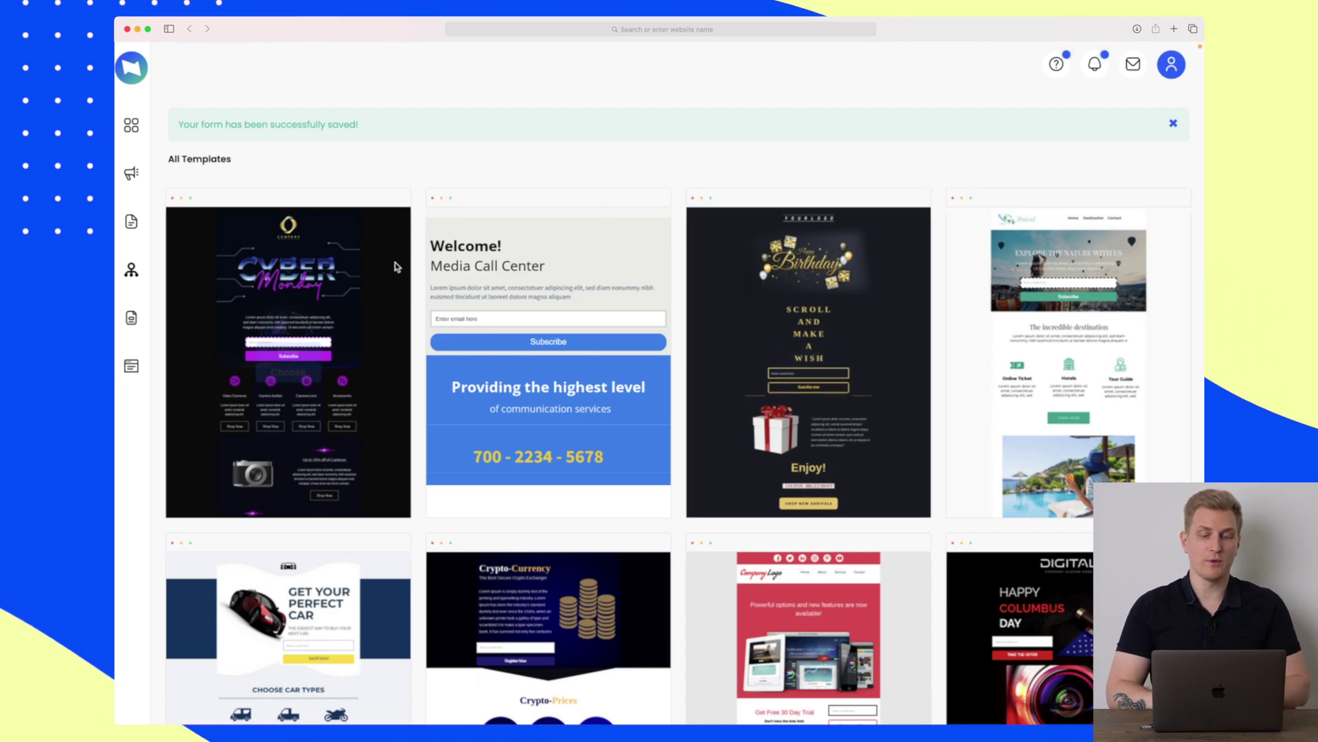
{"action": "scroll", "coordinate": [734, 317], "scroll_direction": "down", "scroll_amount": 8}
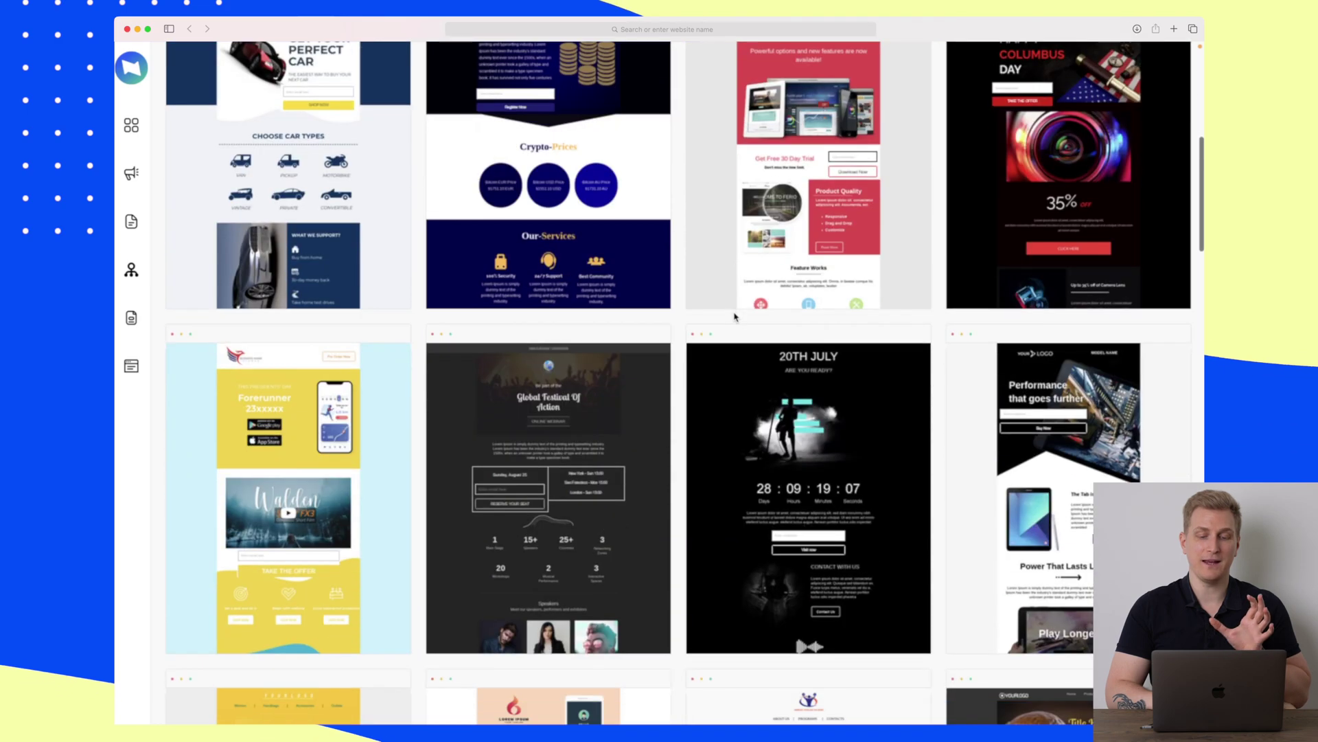
{"action": "scroll", "coordinate": [734, 316], "scroll_direction": "down", "scroll_amount": 3}
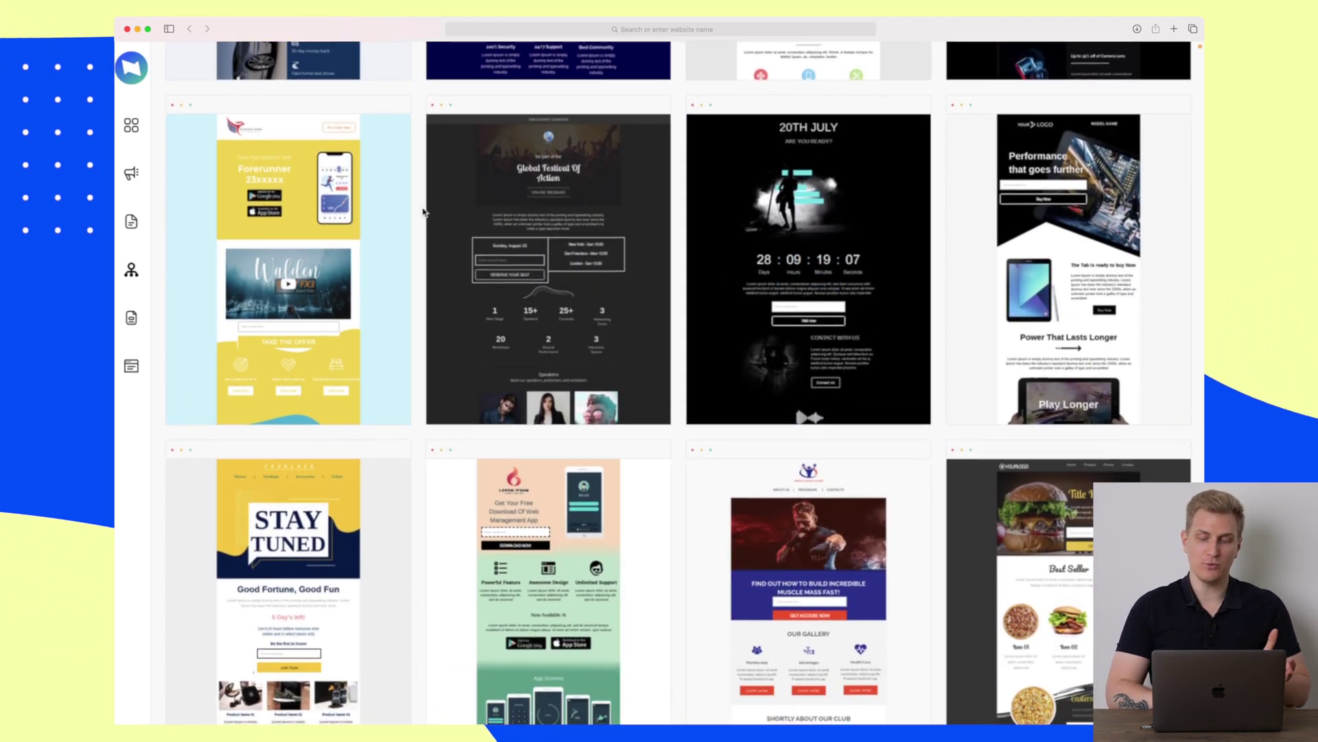
{"action": "scroll", "coordinate": [424, 213], "scroll_direction": "down", "scroll_amount": 4}
{"action": "scroll", "coordinate": [424, 213], "scroll_direction": "up", "scroll_amount": 4}
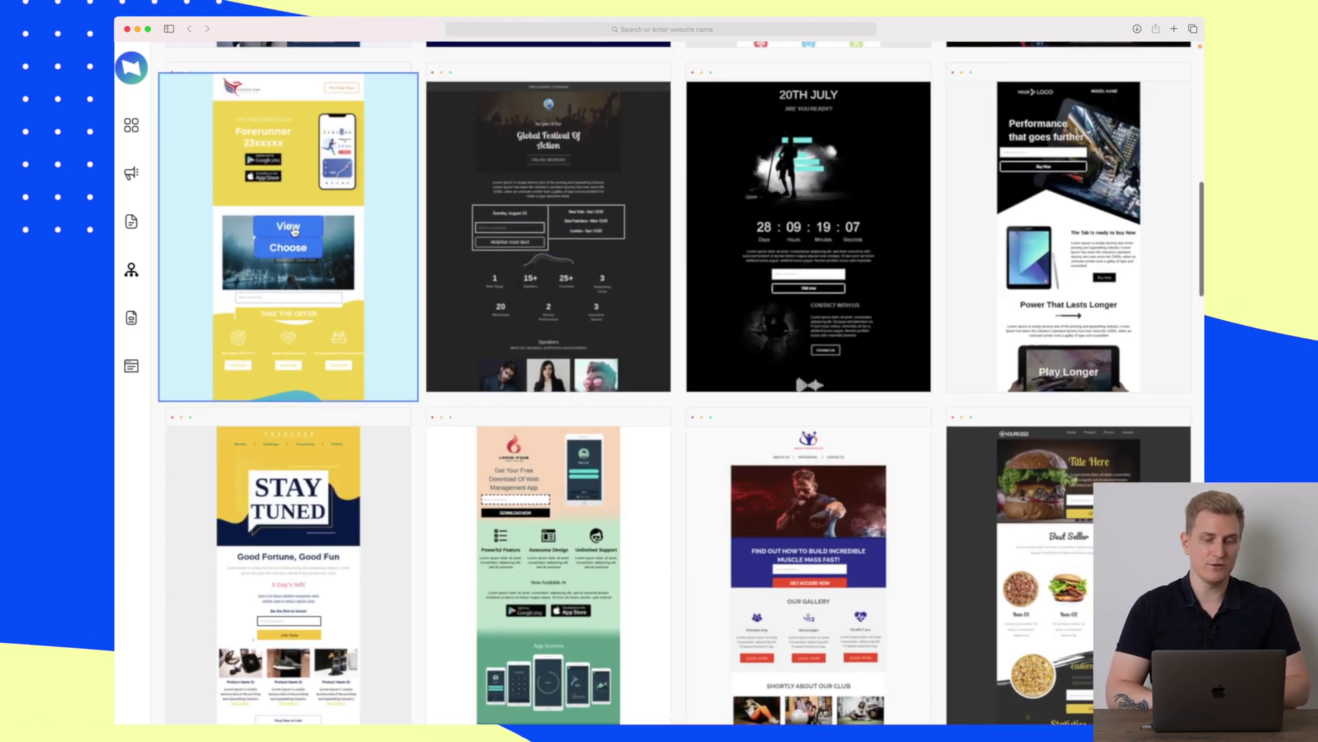
{"action": "left_click", "coordinate": [294, 231]}
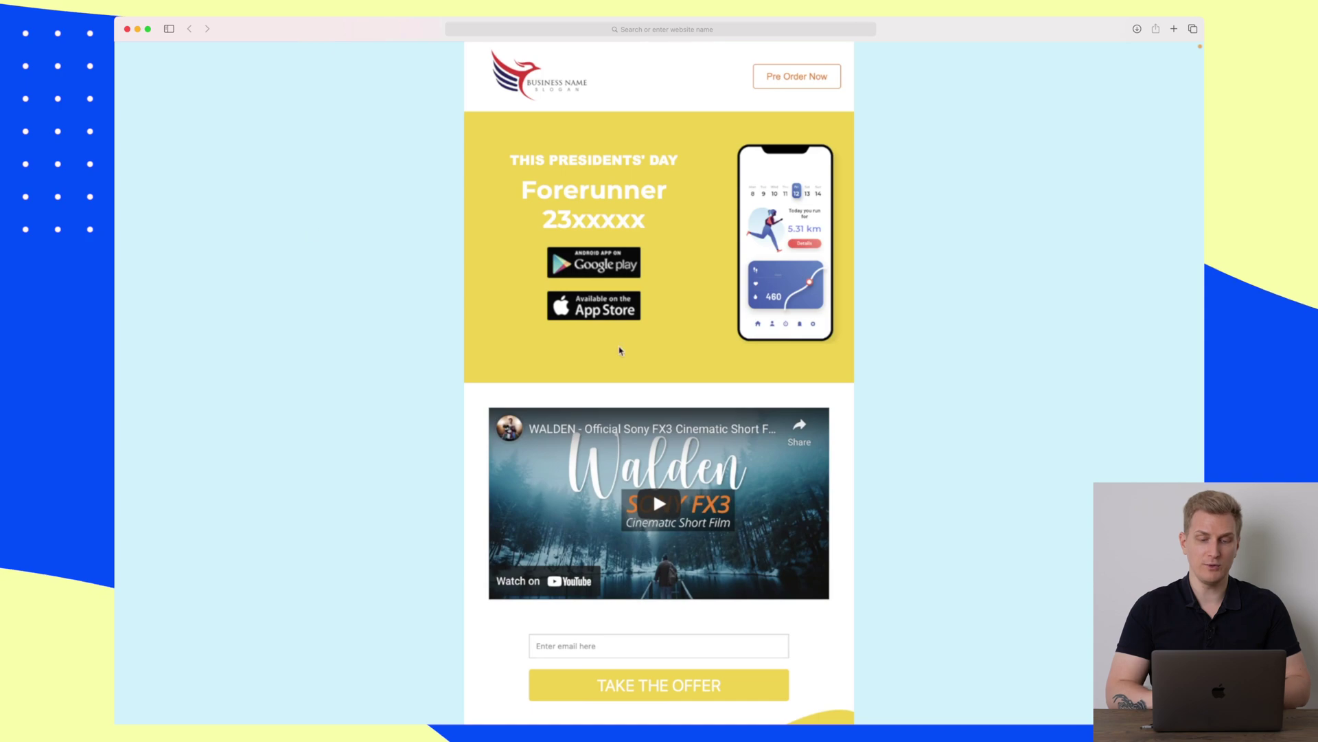
{"action": "scroll", "coordinate": [596, 271], "scroll_direction": "down", "scroll_amount": 2}
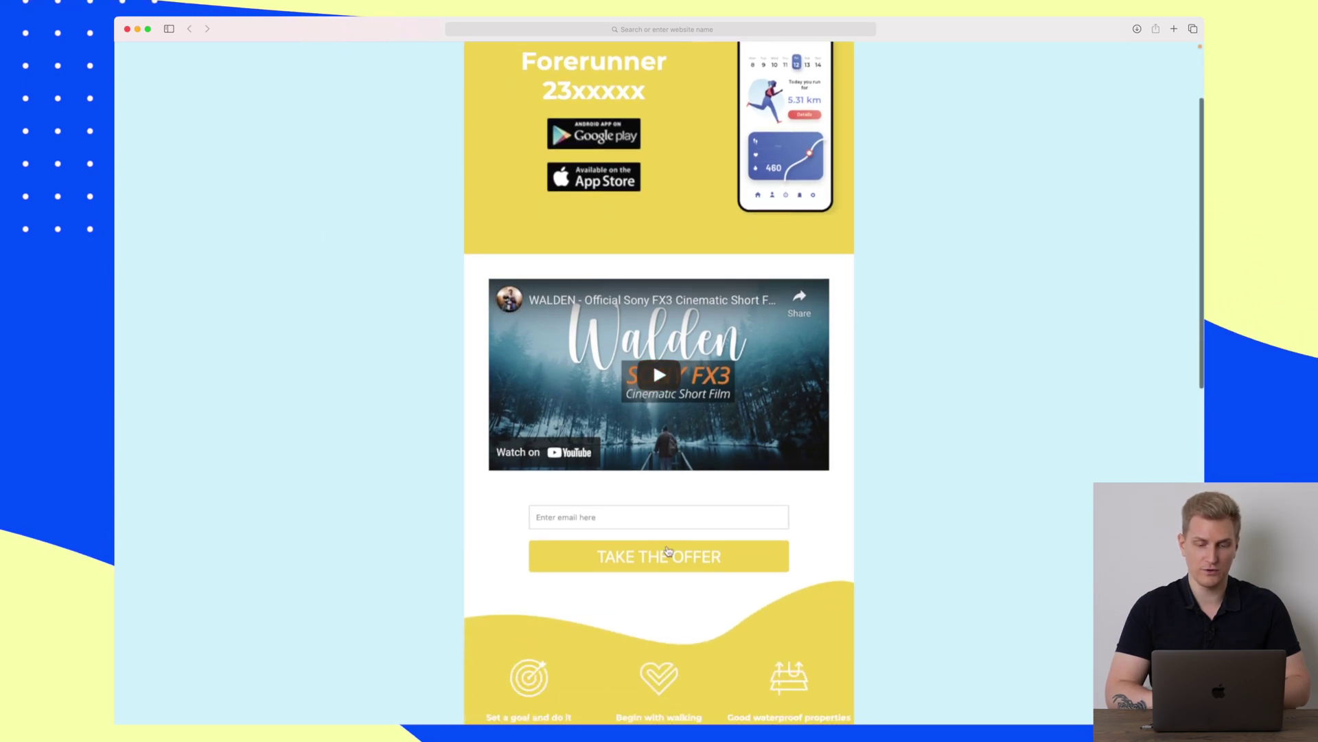
{"action": "key", "text": "Escape"}
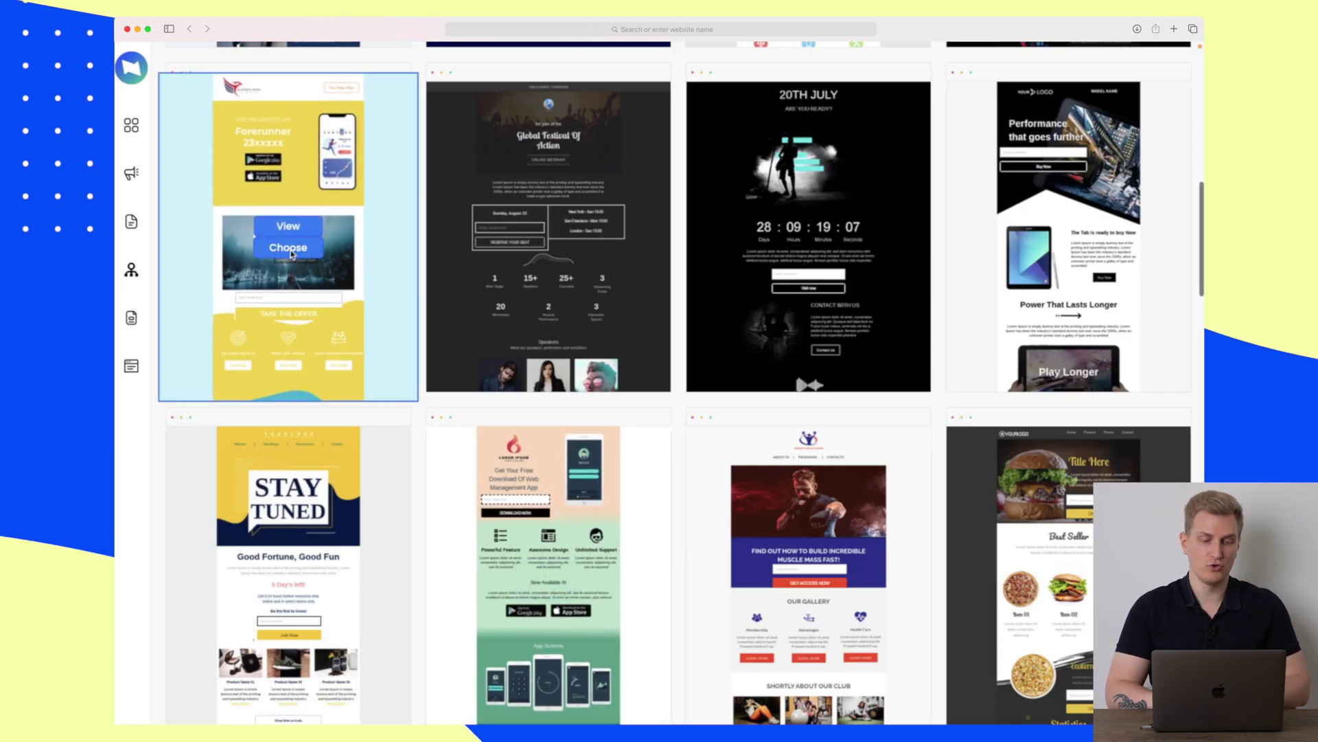
{"action": "left_click", "coordinate": [290, 248]}
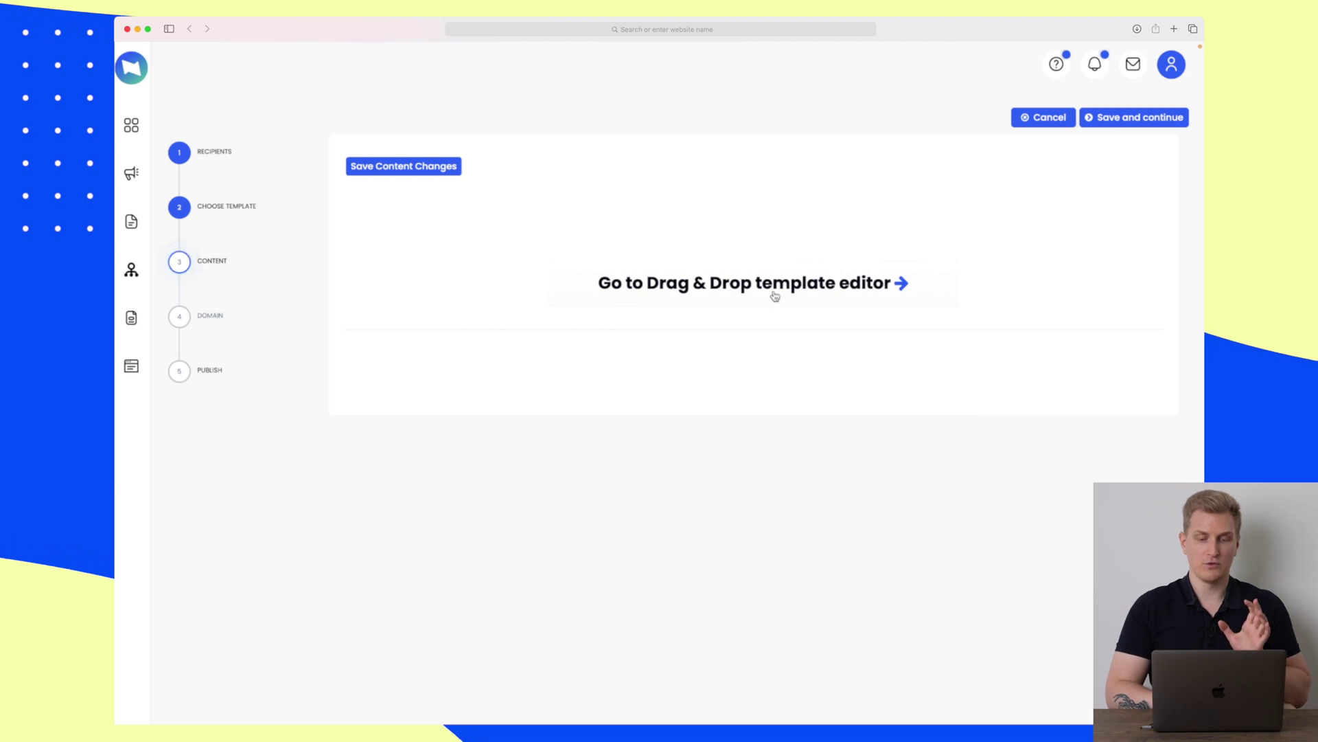
- Open the page in the drag & drop editor and compare its mobile and desktop layouts
{"action": "left_click", "coordinate": [852, 292]}
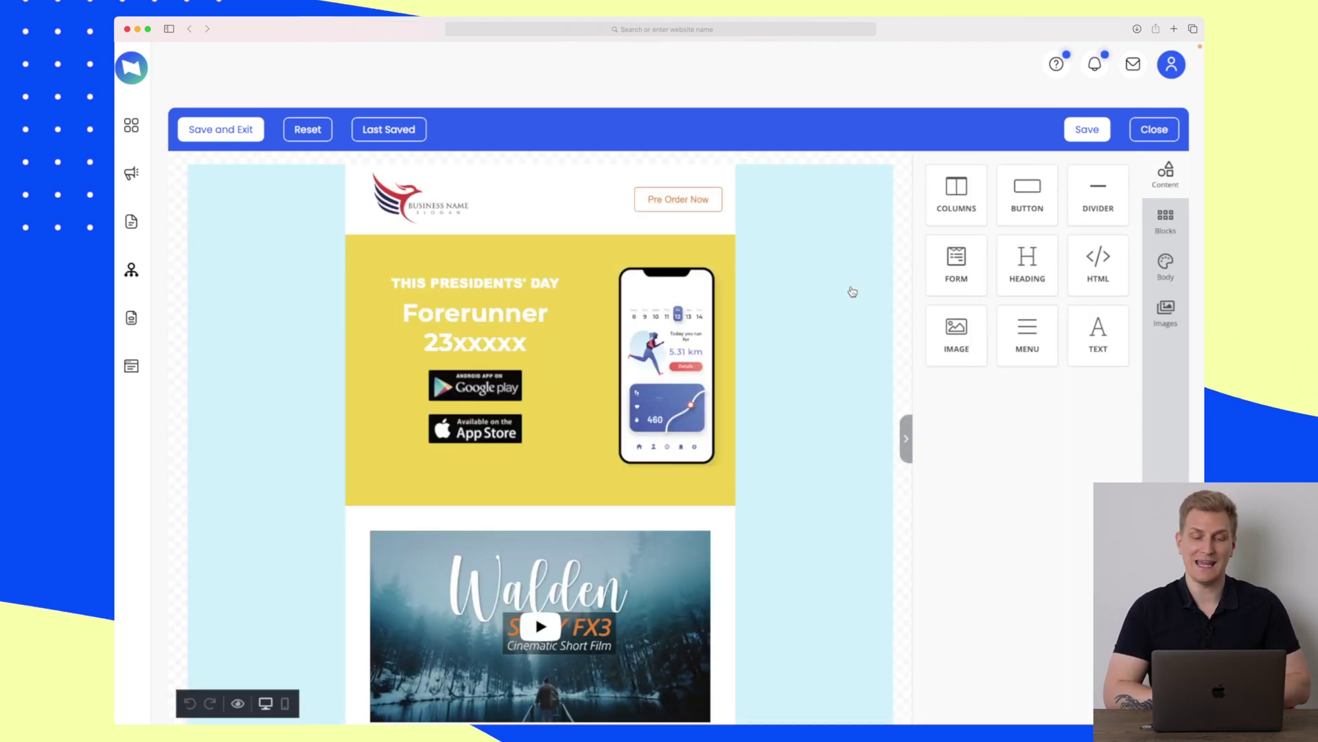
{"action": "left_click", "coordinate": [284, 703]}
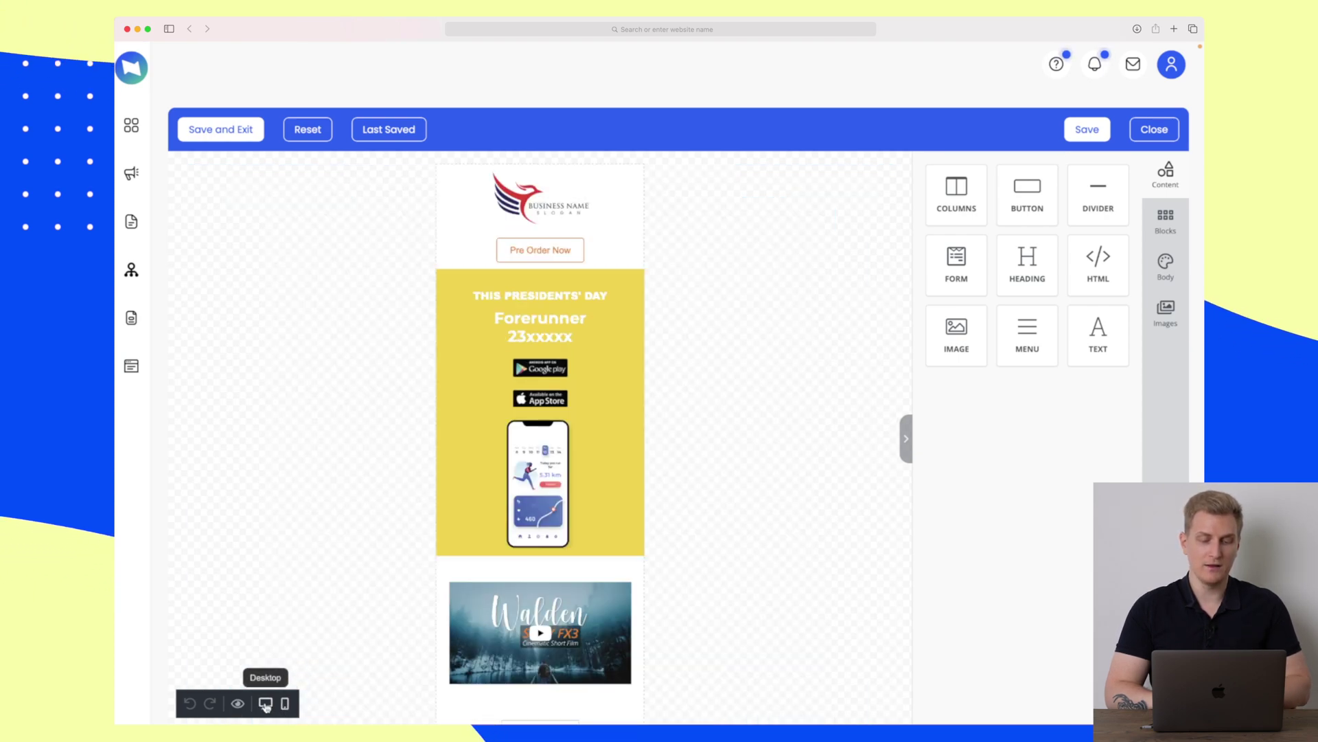
{"action": "left_click", "coordinate": [266, 703]}
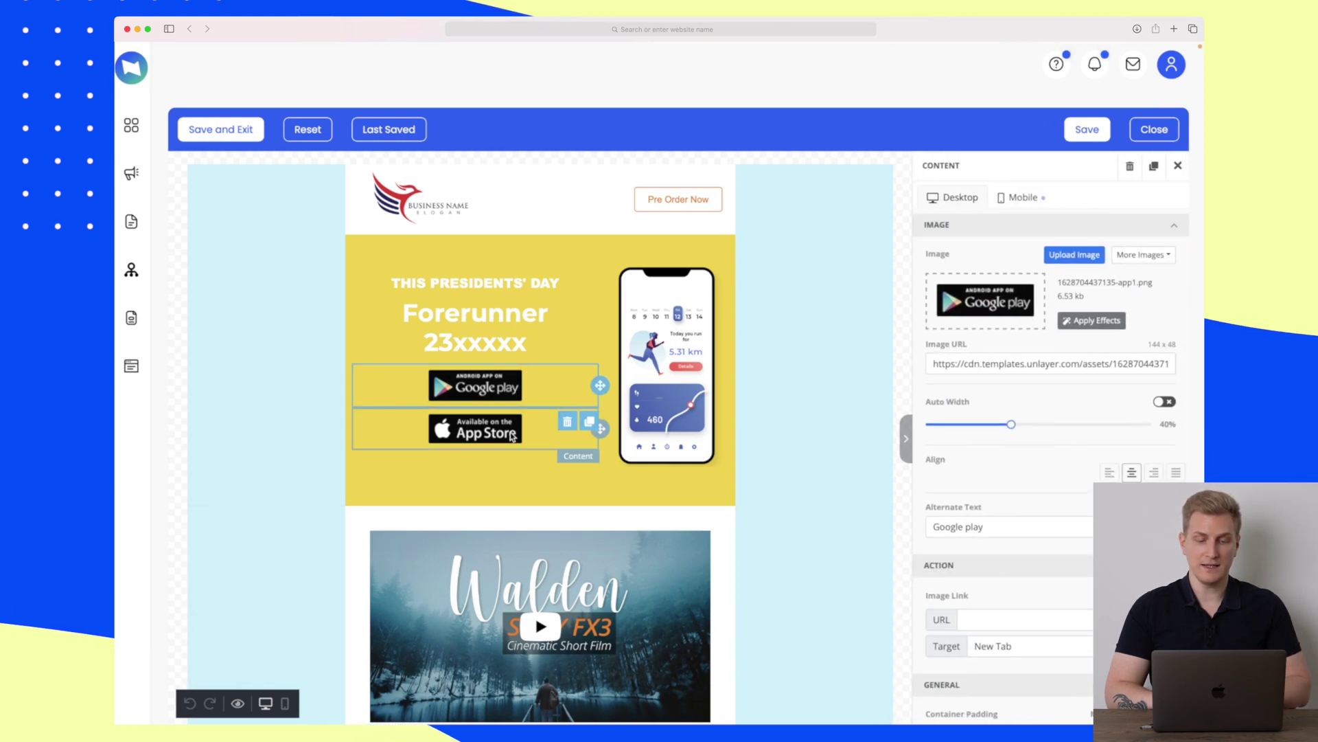
- Retitle the banner headings to 'YouTube video' and 'Zagomail Review'
{"action": "left_click", "coordinate": [495, 429]}
{"action": "left_click", "coordinate": [511, 323]}
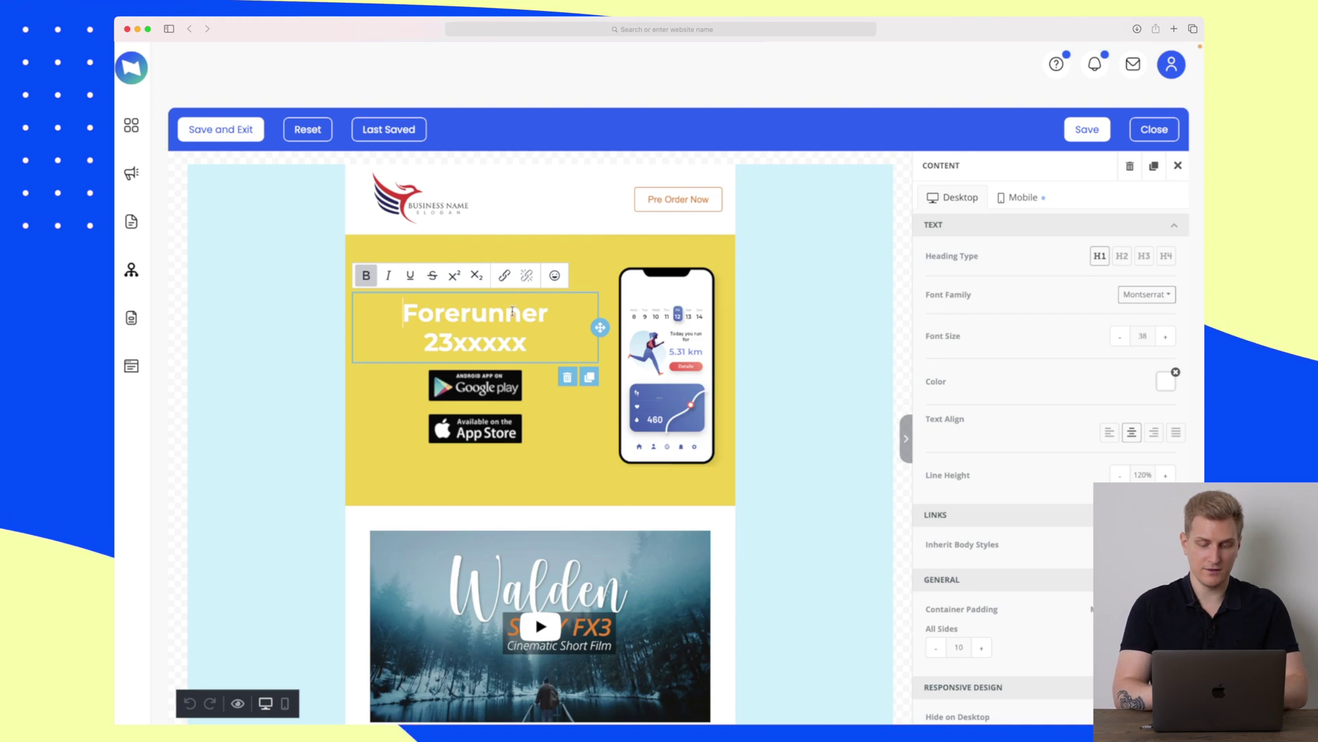
{"action": "triple_click", "coordinate": [511, 313]}
{"action": "type", "text": "YouTube video"}
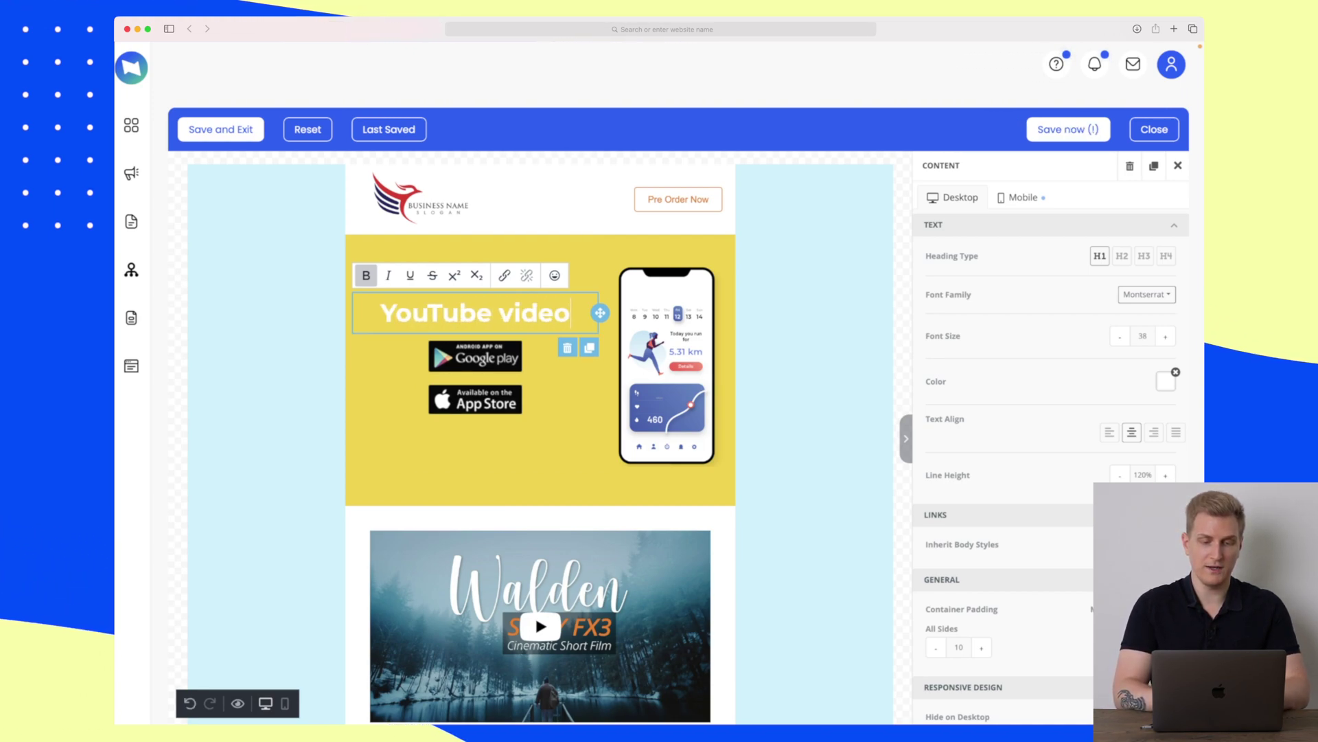
{"action": "left_click", "coordinate": [520, 289]}
{"action": "triple_click", "coordinate": [519, 289]}
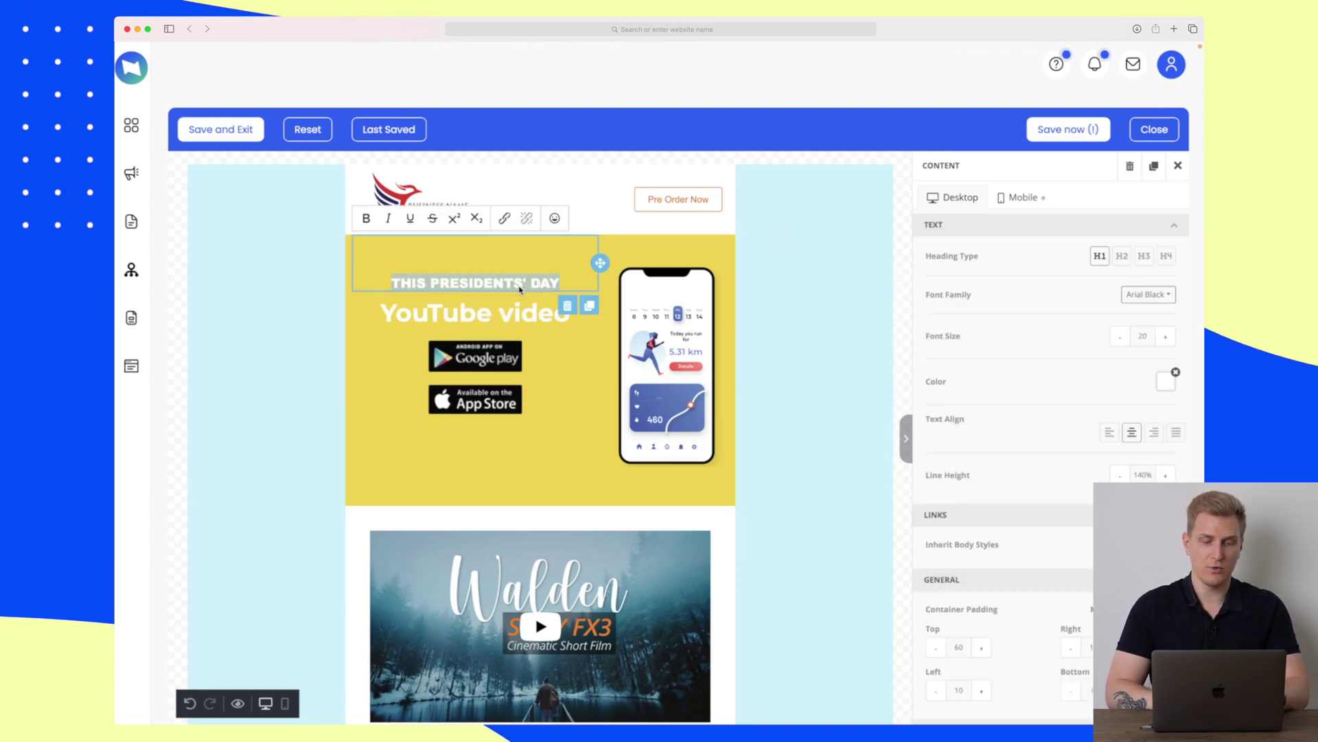
{"action": "type", "text": "Zagoma"}
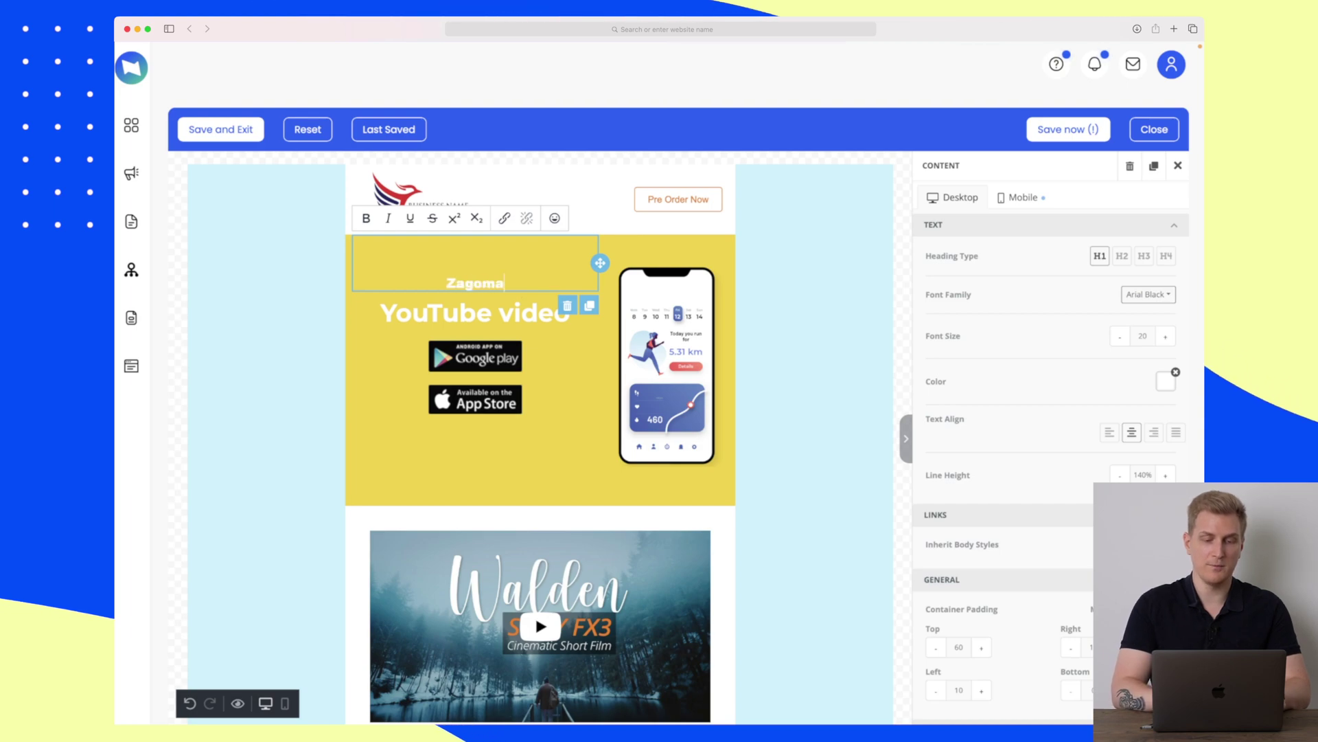
{"action": "type", "text": "il Review"}
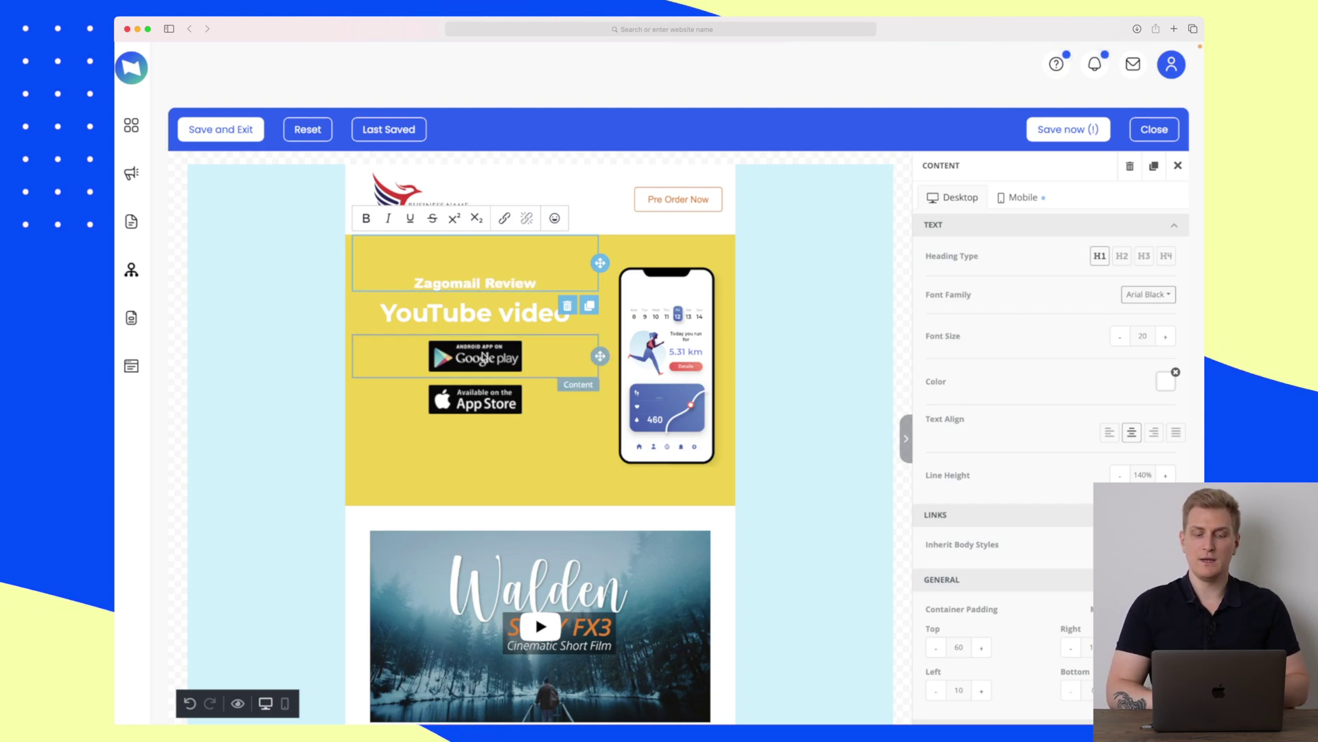
- Check the Google Play badge and where the Pre Order Now button links
{"action": "left_click", "coordinate": [484, 357]}
{"action": "left_click", "coordinate": [685, 200]}
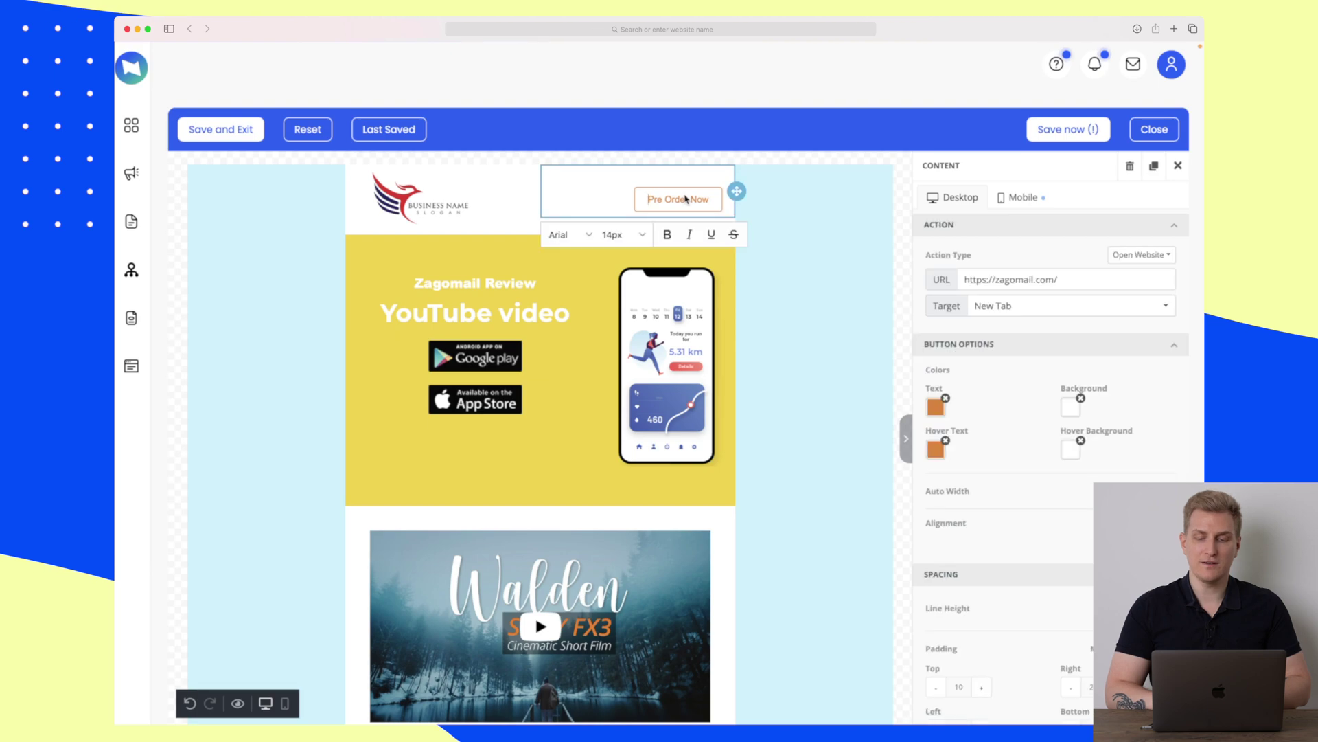
{"action": "left_click", "coordinate": [1081, 274]}
{"action": "scroll", "coordinate": [486, 358], "scroll_direction": "down", "scroll_amount": 5}
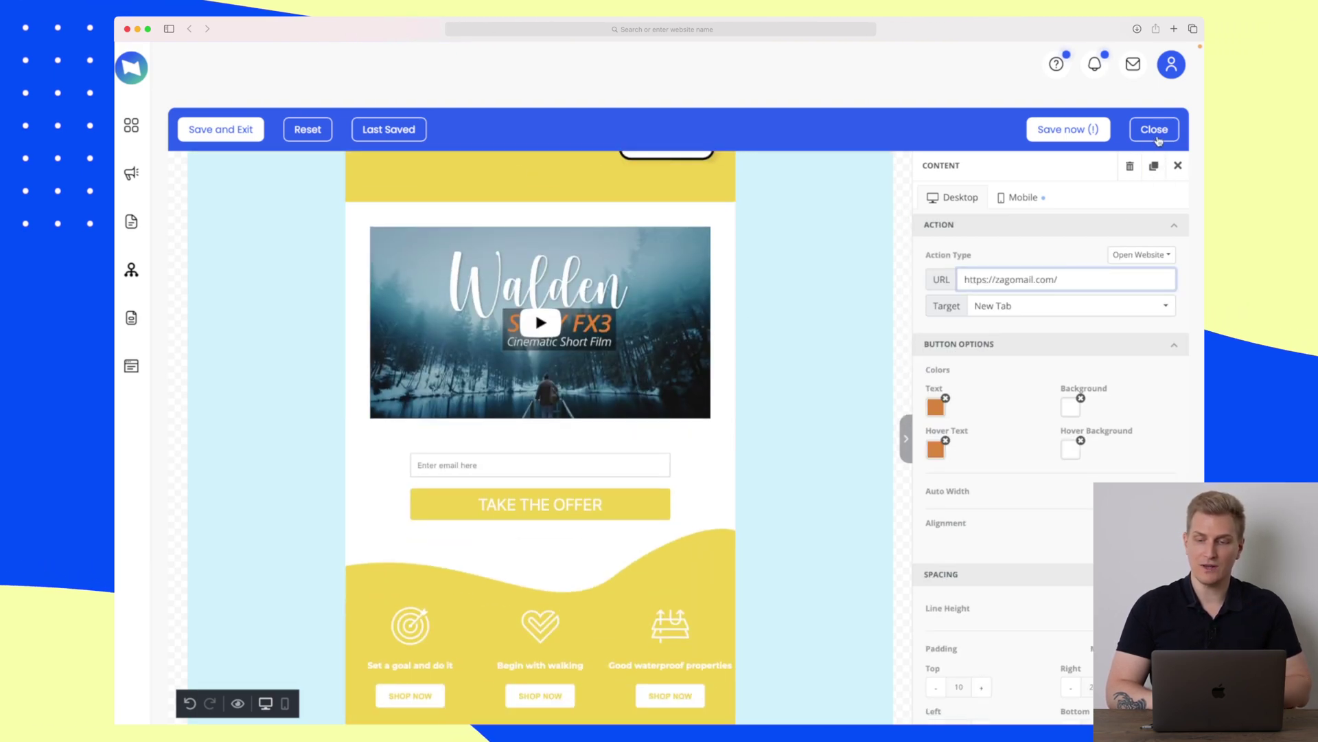
- Close and reopen the drag-and-drop editor to restore the original yellow banner headings
{"action": "left_click", "coordinate": [1154, 131]}
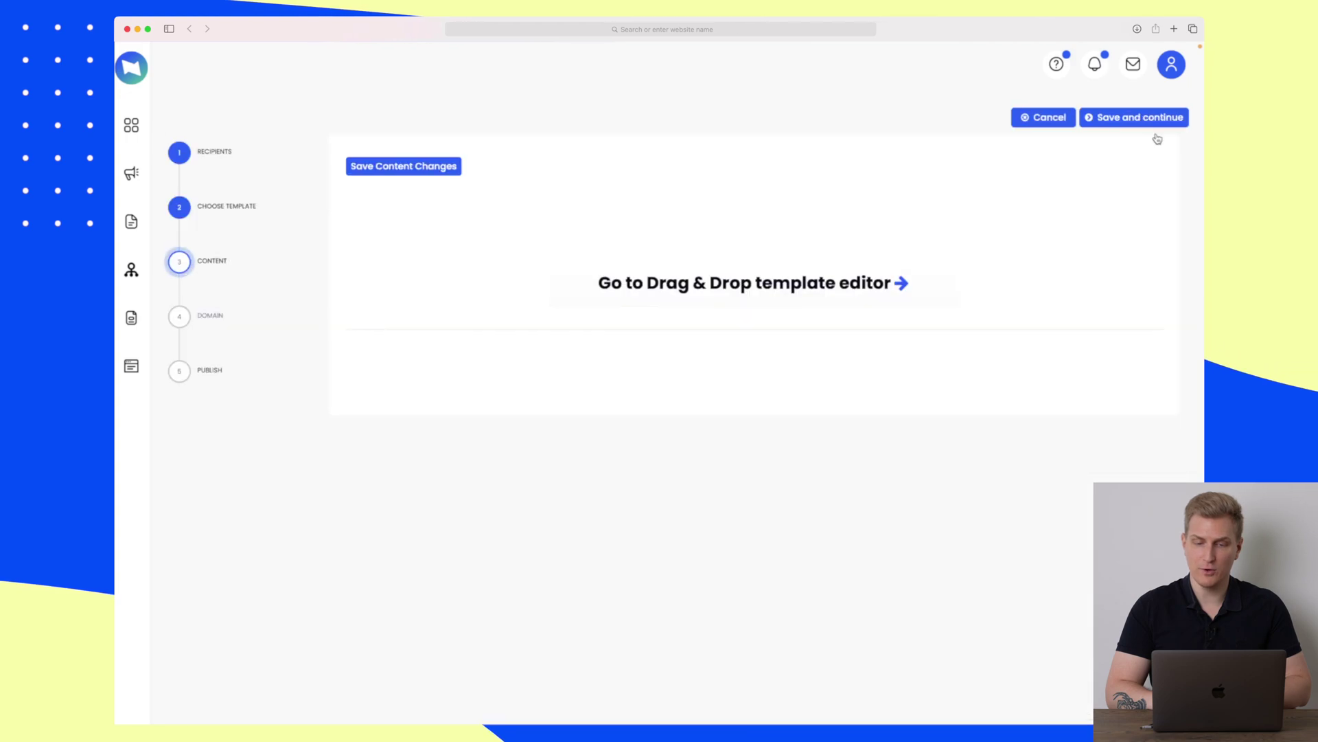
{"action": "left_click", "coordinate": [682, 299]}
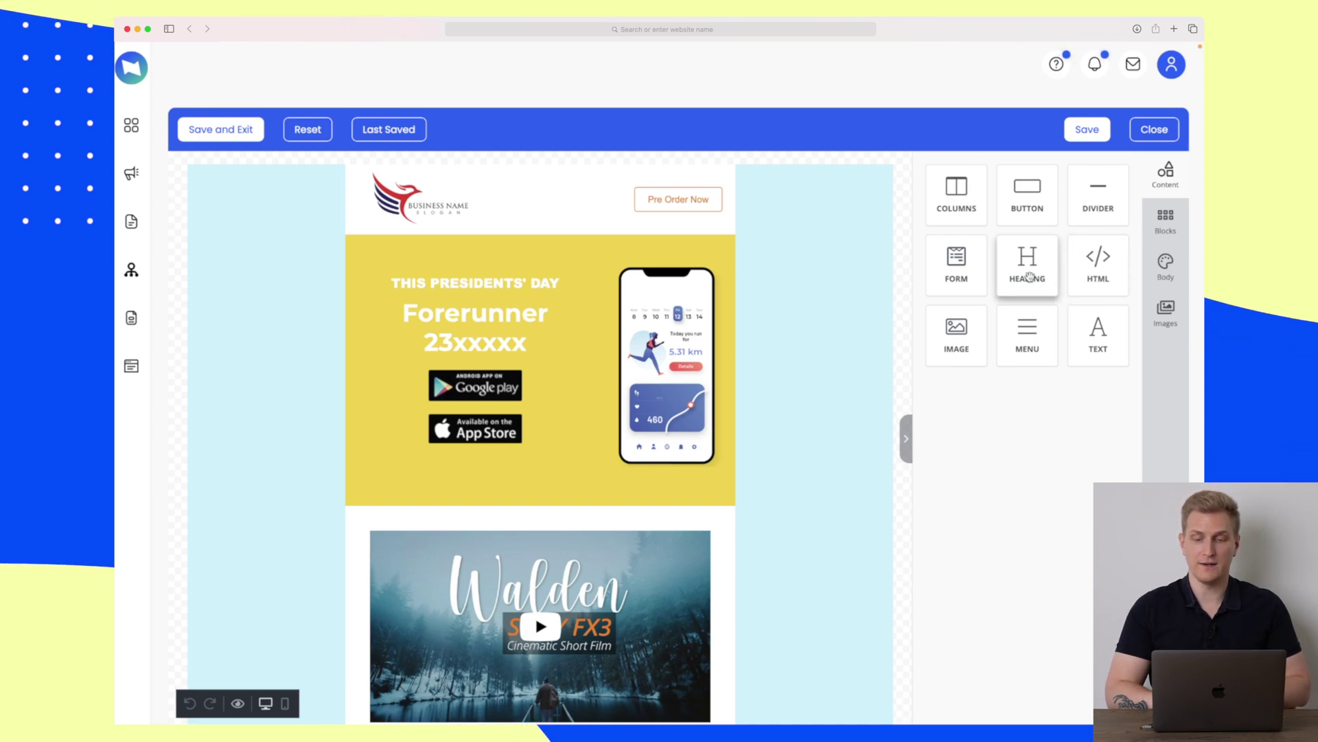
- Place a FORM block with Email field and Submit button under the yellow banner, reviewing Add New Field
{"action": "left_click_drag", "start_coordinate": [968, 275], "coordinate": [567, 521]}
{"action": "scroll", "coordinate": [549, 501], "scroll_direction": "down", "scroll_amount": 2}
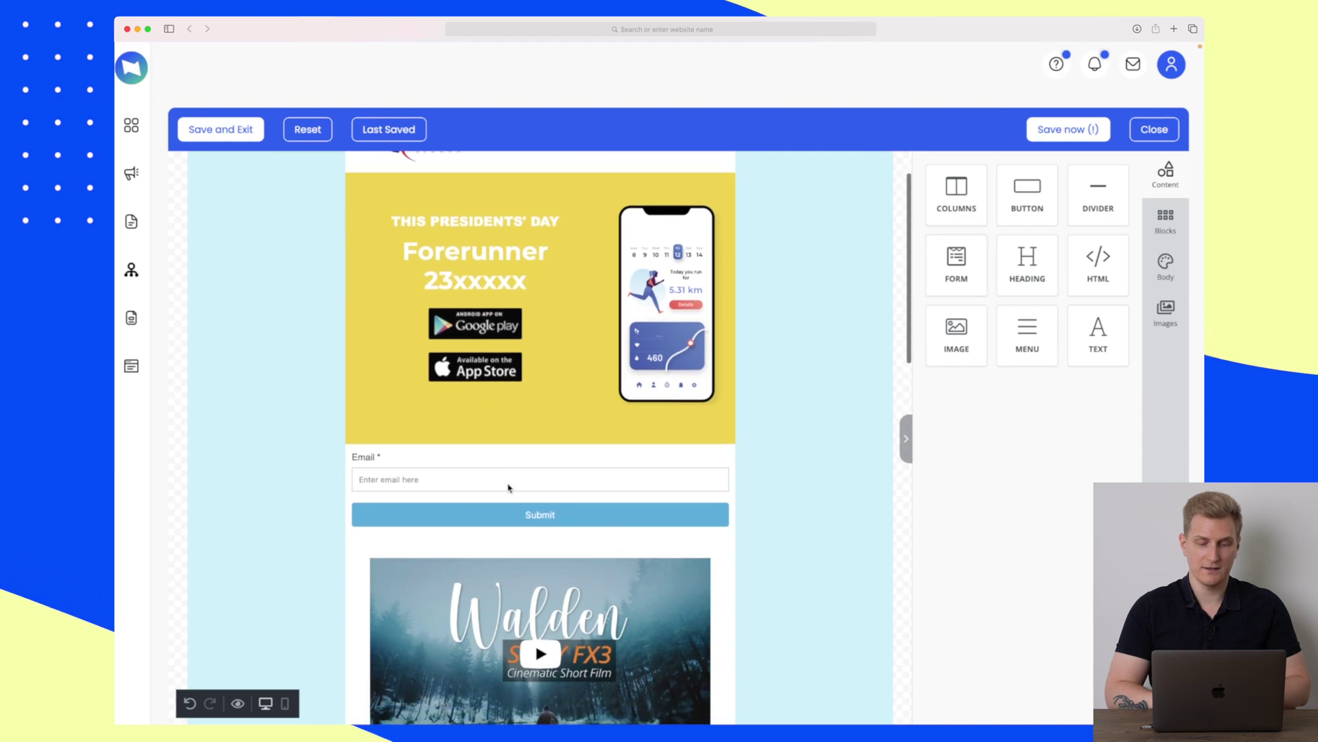
{"action": "left_click", "coordinate": [509, 488]}
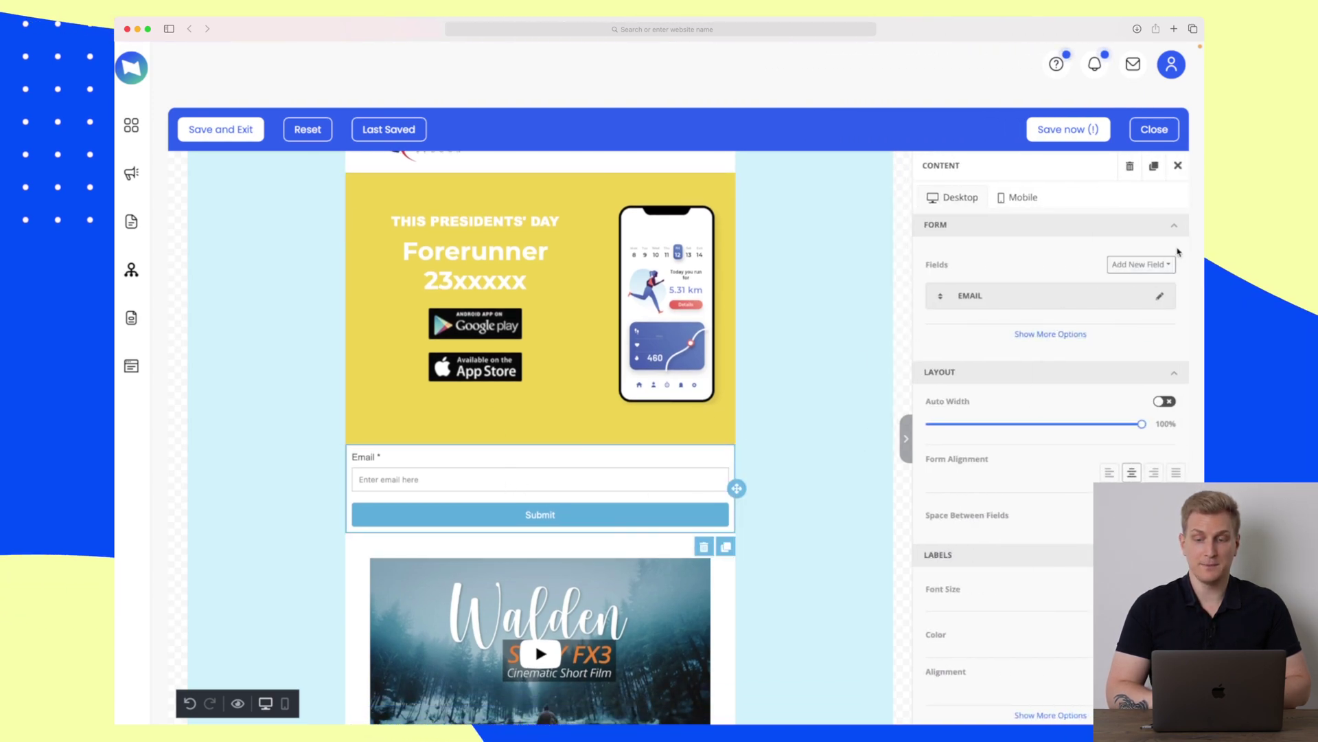
{"action": "left_click", "coordinate": [1153, 266]}
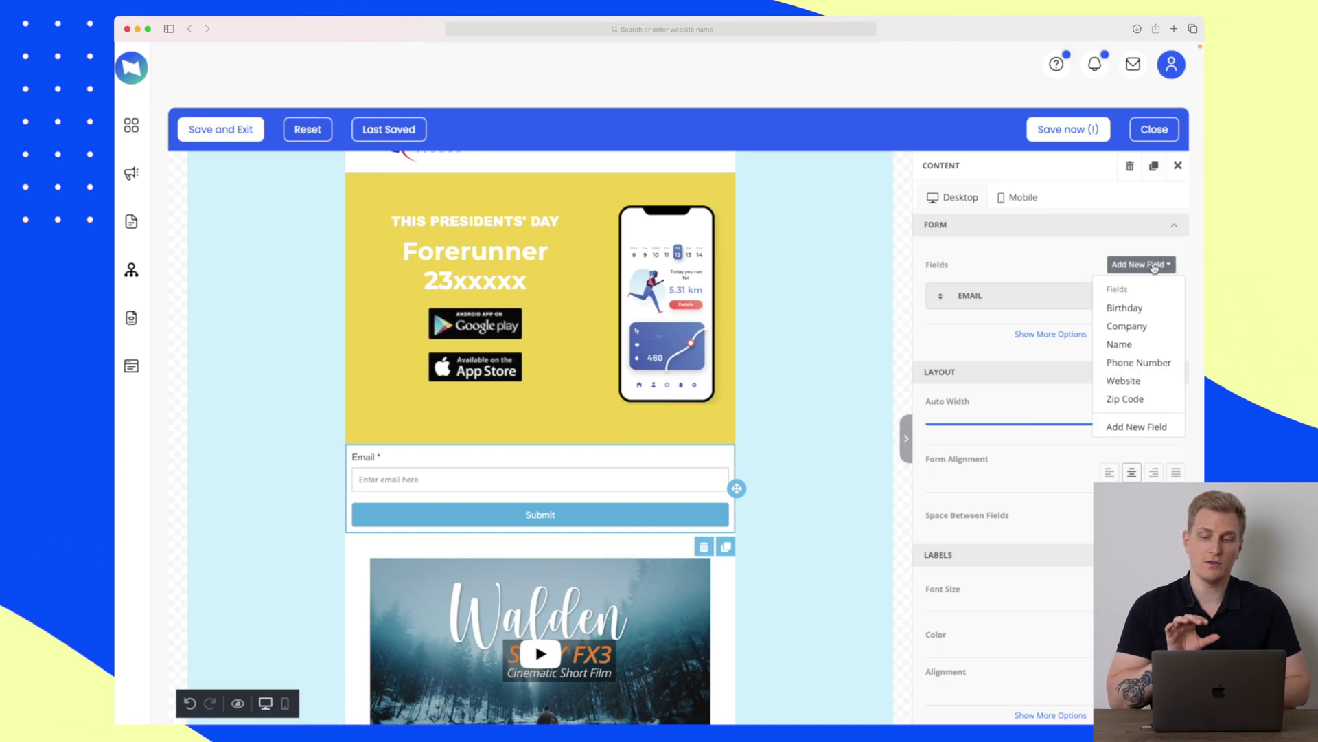
{"action": "left_click", "coordinate": [1061, 259]}
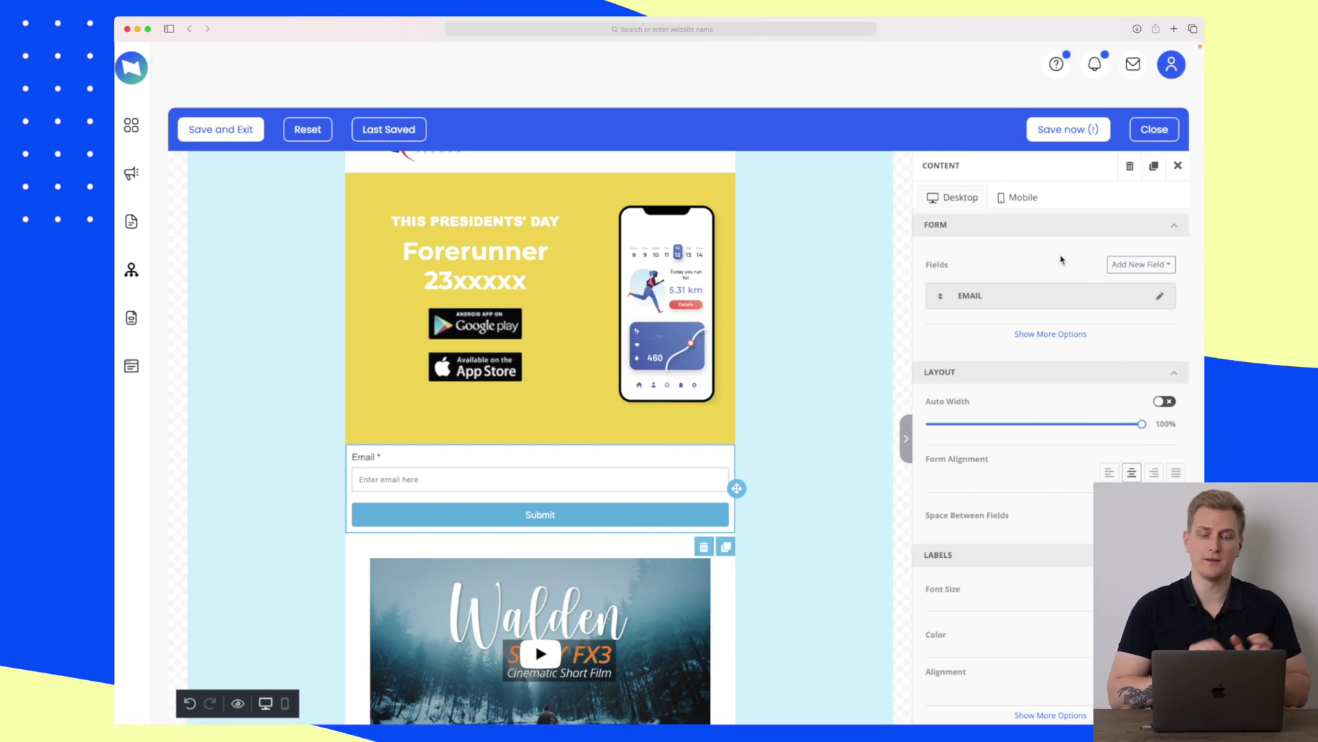
- Browse the form settings and expand Show More Options to review its styling
{"action": "scroll", "coordinate": [1061, 260], "scroll_direction": "down", "scroll_amount": 2}
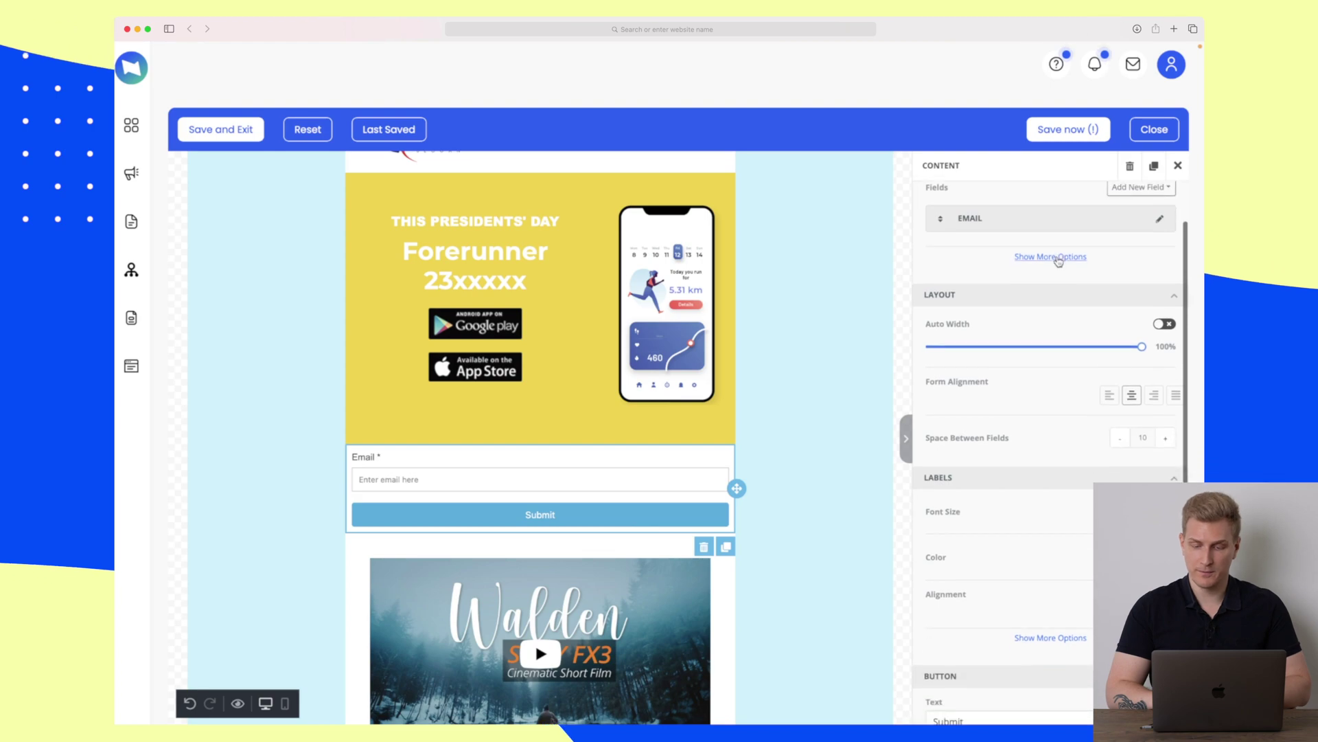
{"action": "scroll", "coordinate": [1030, 322], "scroll_direction": "down", "scroll_amount": 10}
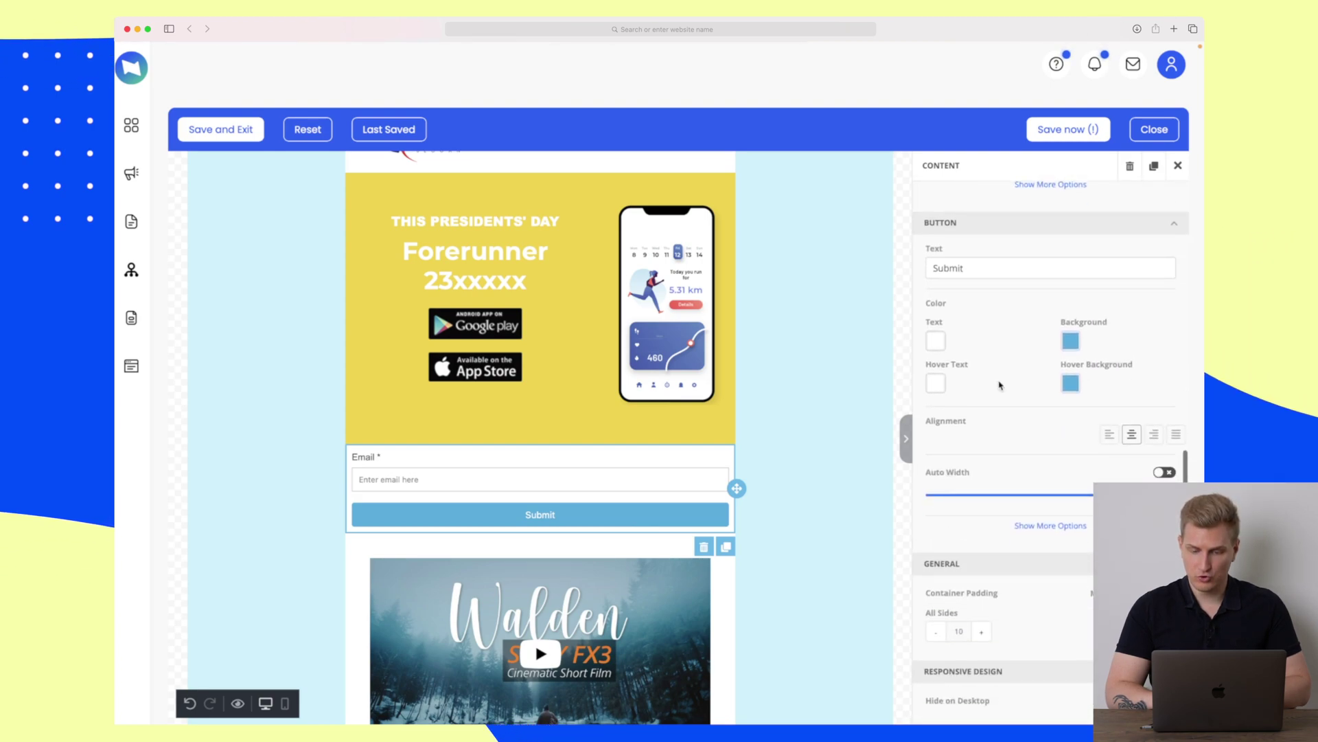
{"action": "scroll", "coordinate": [1002, 381], "scroll_direction": "up", "scroll_amount": 10}
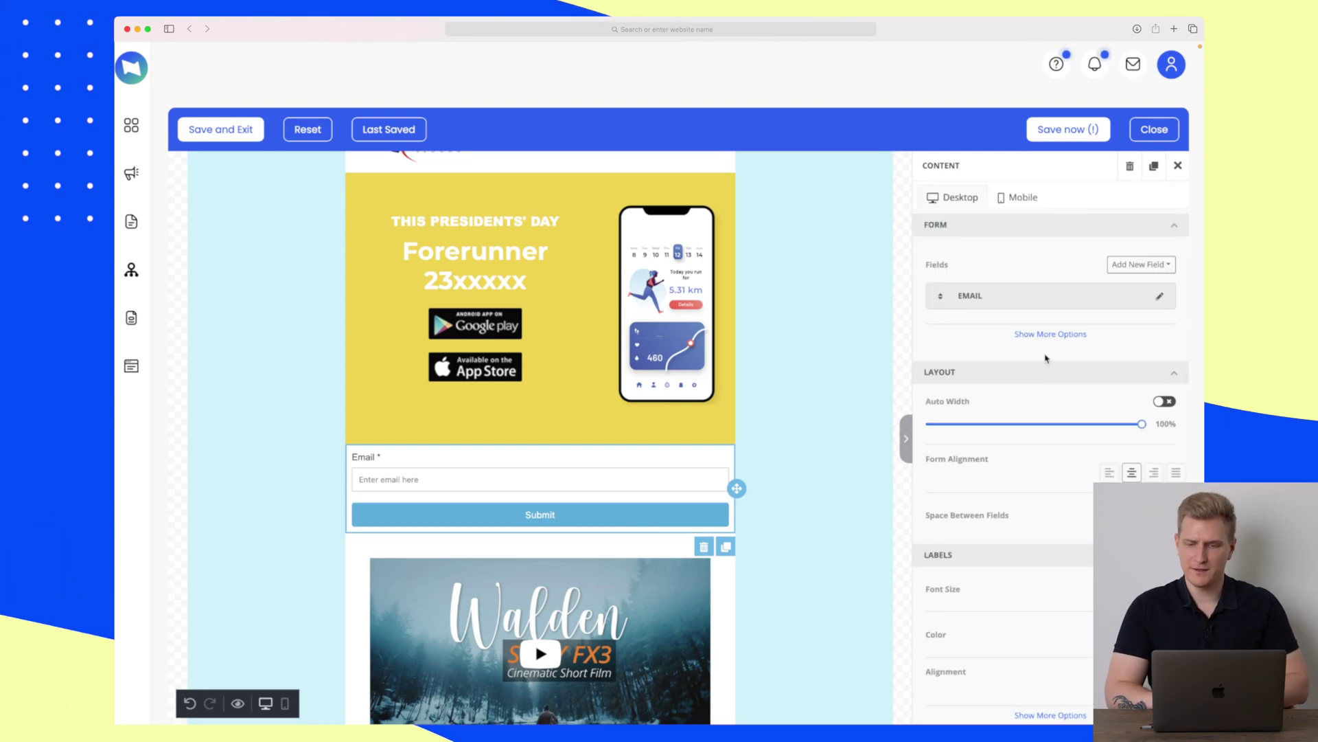
{"action": "scroll", "coordinate": [1045, 350], "scroll_direction": "down", "scroll_amount": 4}
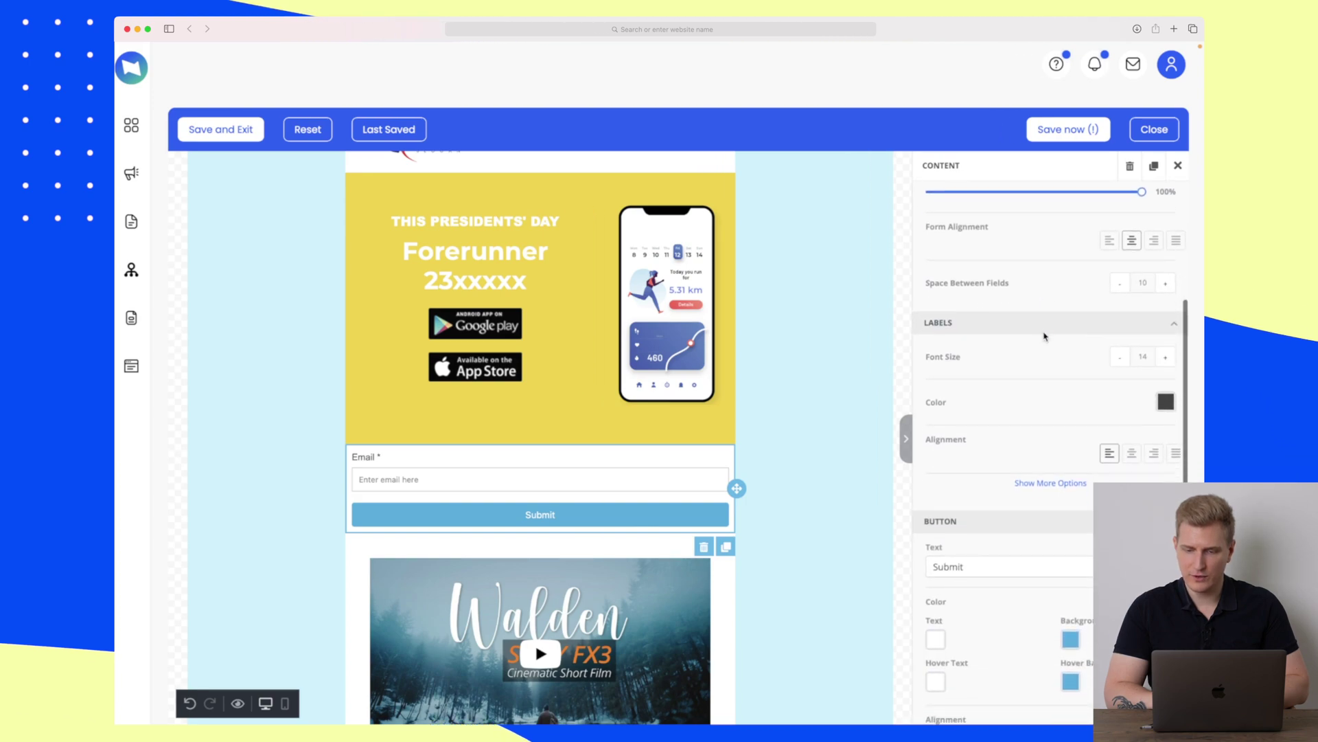
{"action": "scroll", "coordinate": [1044, 336], "scroll_direction": "down", "scroll_amount": 5}
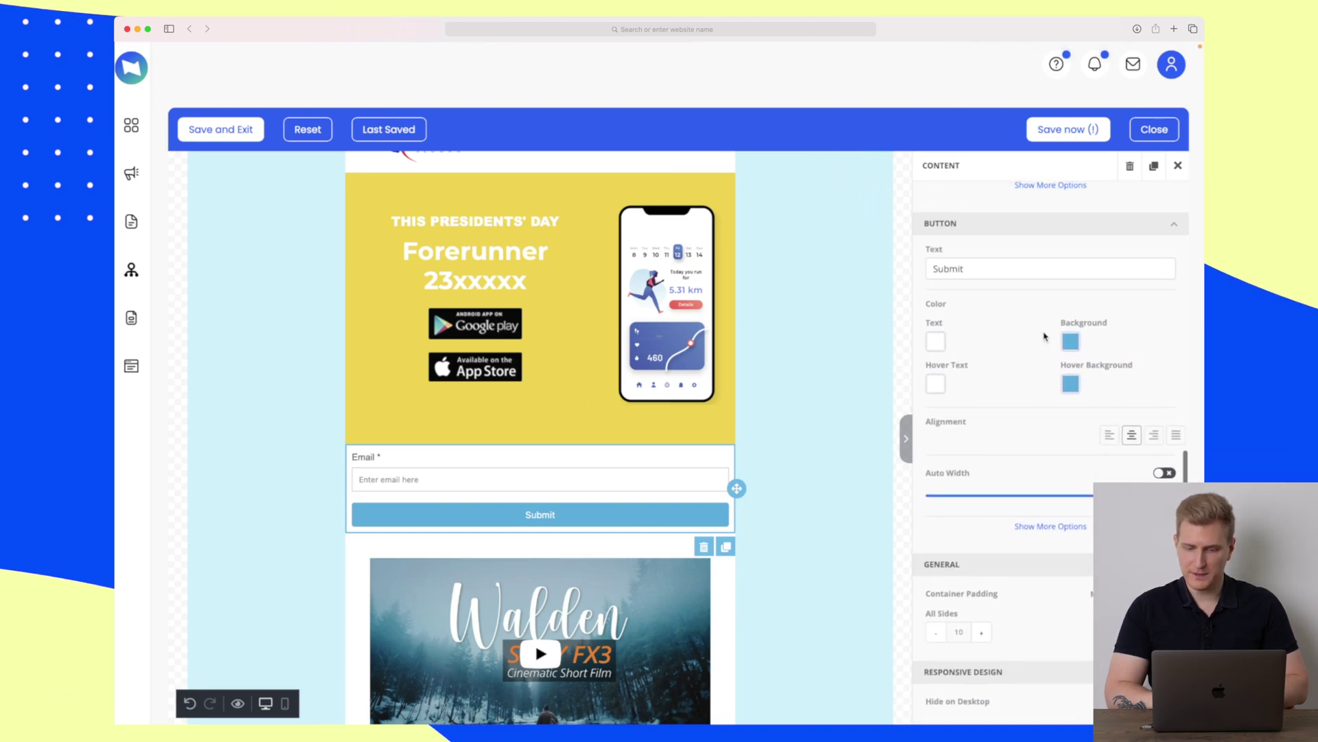
{"action": "scroll", "coordinate": [1045, 336], "scroll_direction": "up", "scroll_amount": 7}
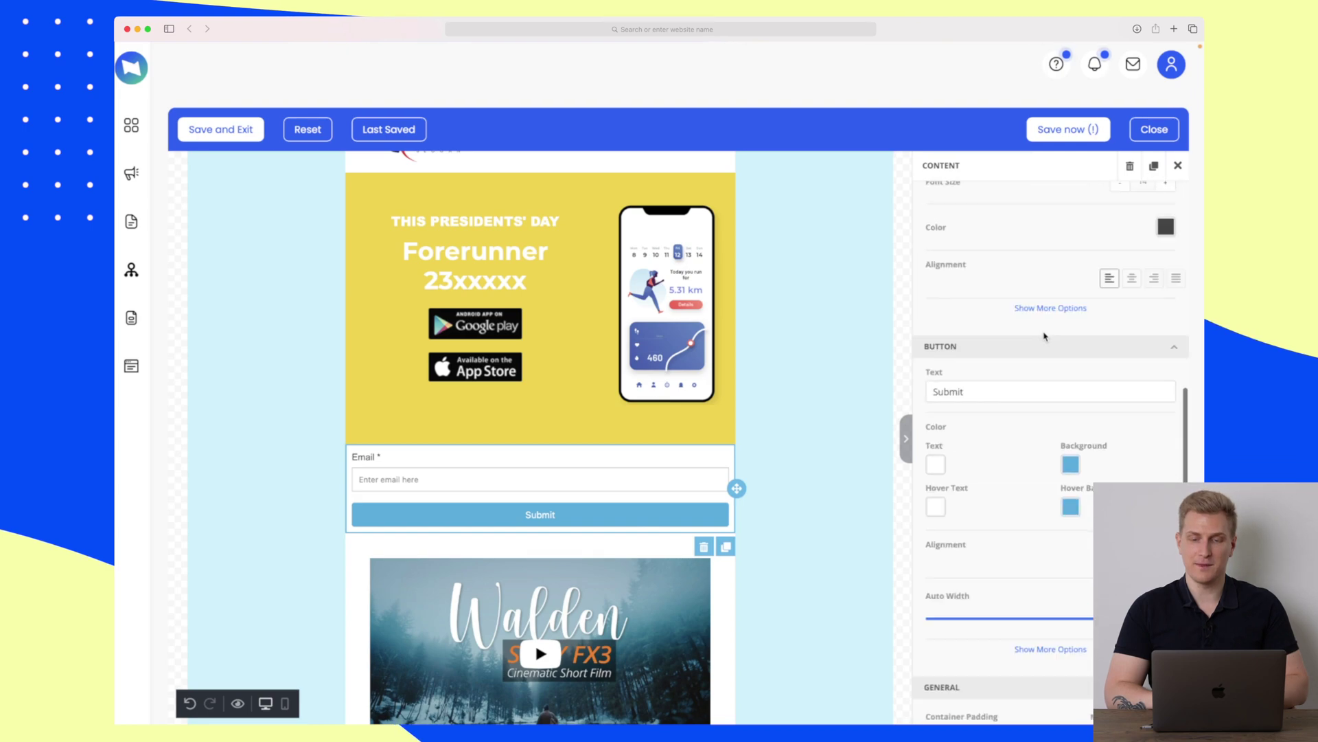
{"action": "scroll", "coordinate": [1045, 336], "scroll_direction": "up", "scroll_amount": 3}
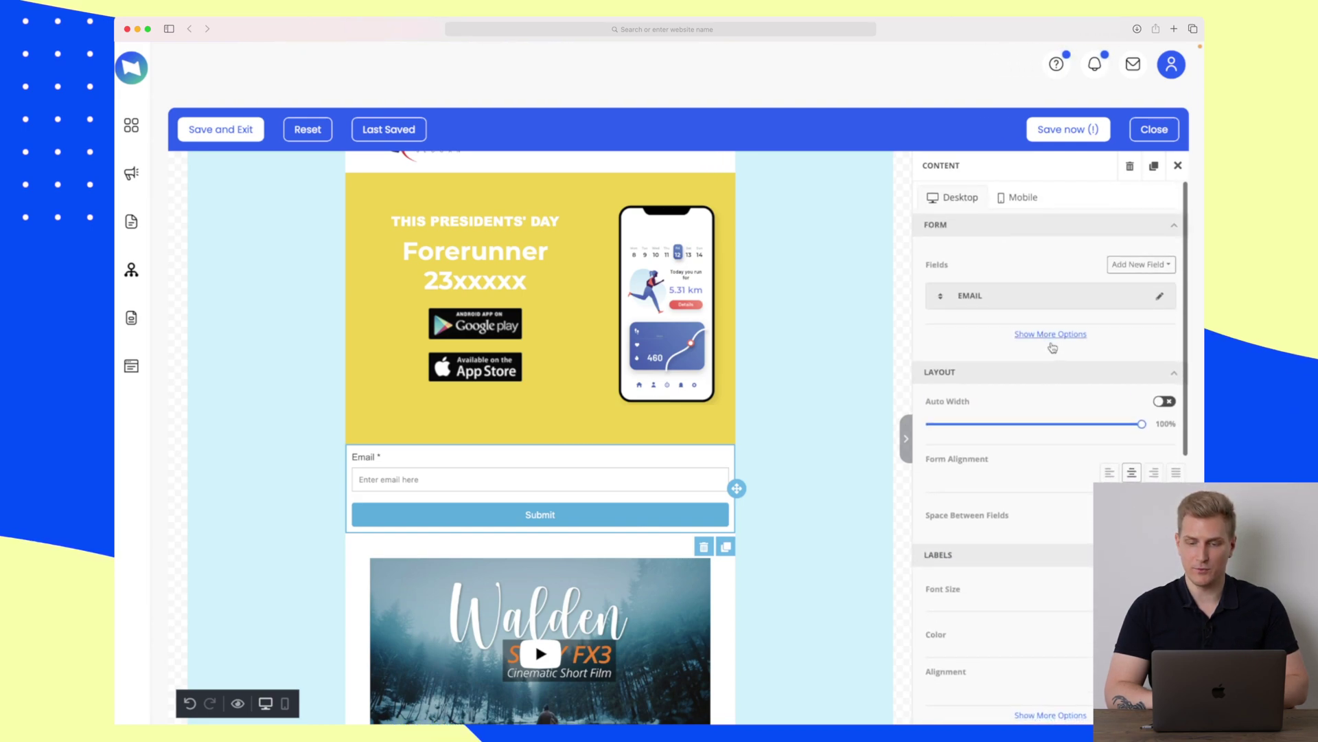
{"action": "left_click", "coordinate": [1067, 337]}
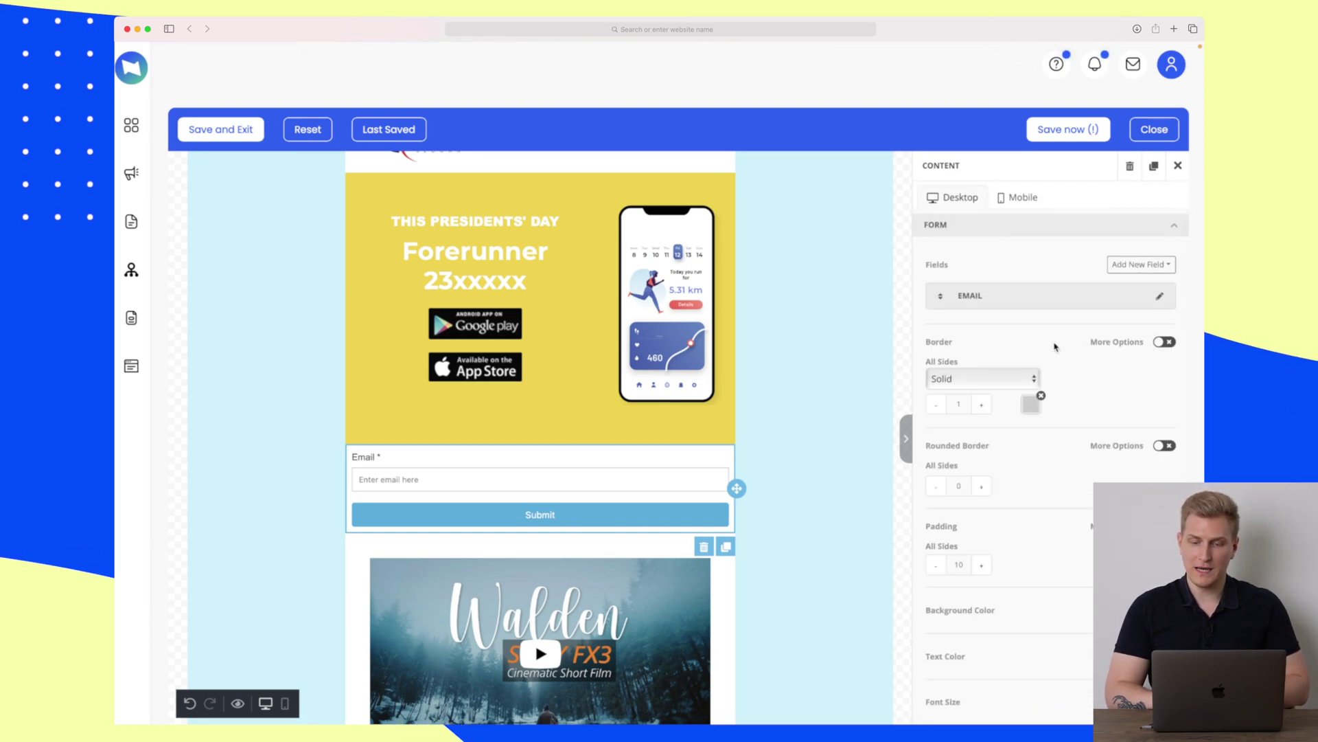
{"action": "scroll", "coordinate": [1044, 439], "scroll_direction": "down", "scroll_amount": 1}
{"action": "scroll", "coordinate": [1054, 481], "scroll_direction": "down", "scroll_amount": 1}
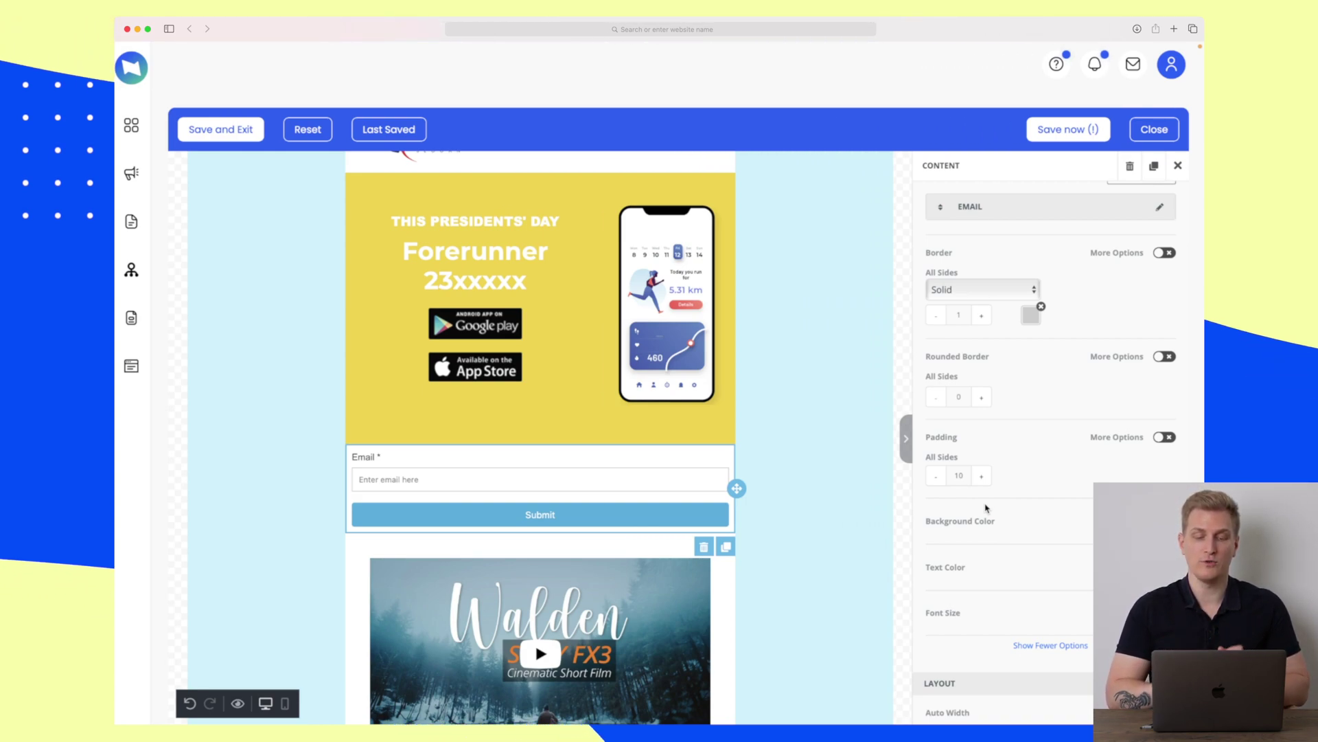
{"action": "scroll", "coordinate": [1123, 450], "scroll_direction": "down", "scroll_amount": 2}
{"action": "left_click", "coordinate": [1177, 166]}
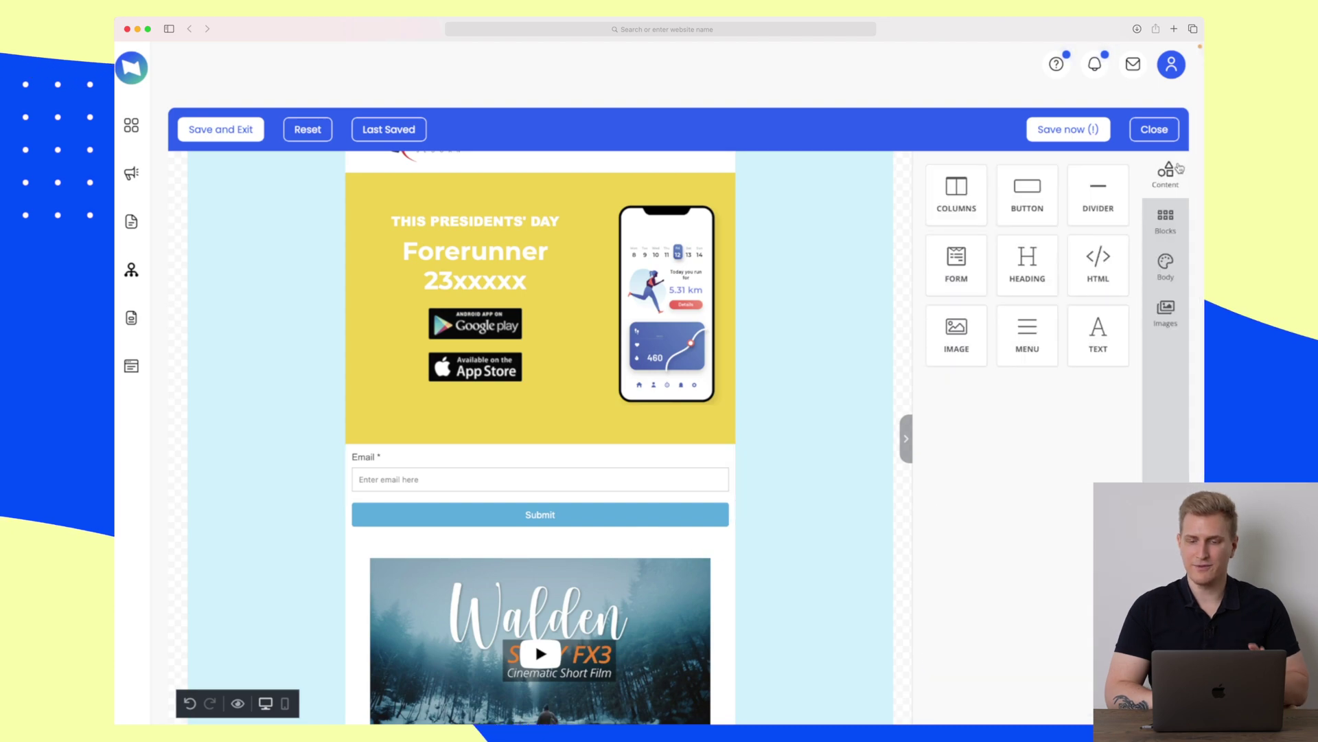
{"action": "left_click", "coordinate": [1179, 232]}
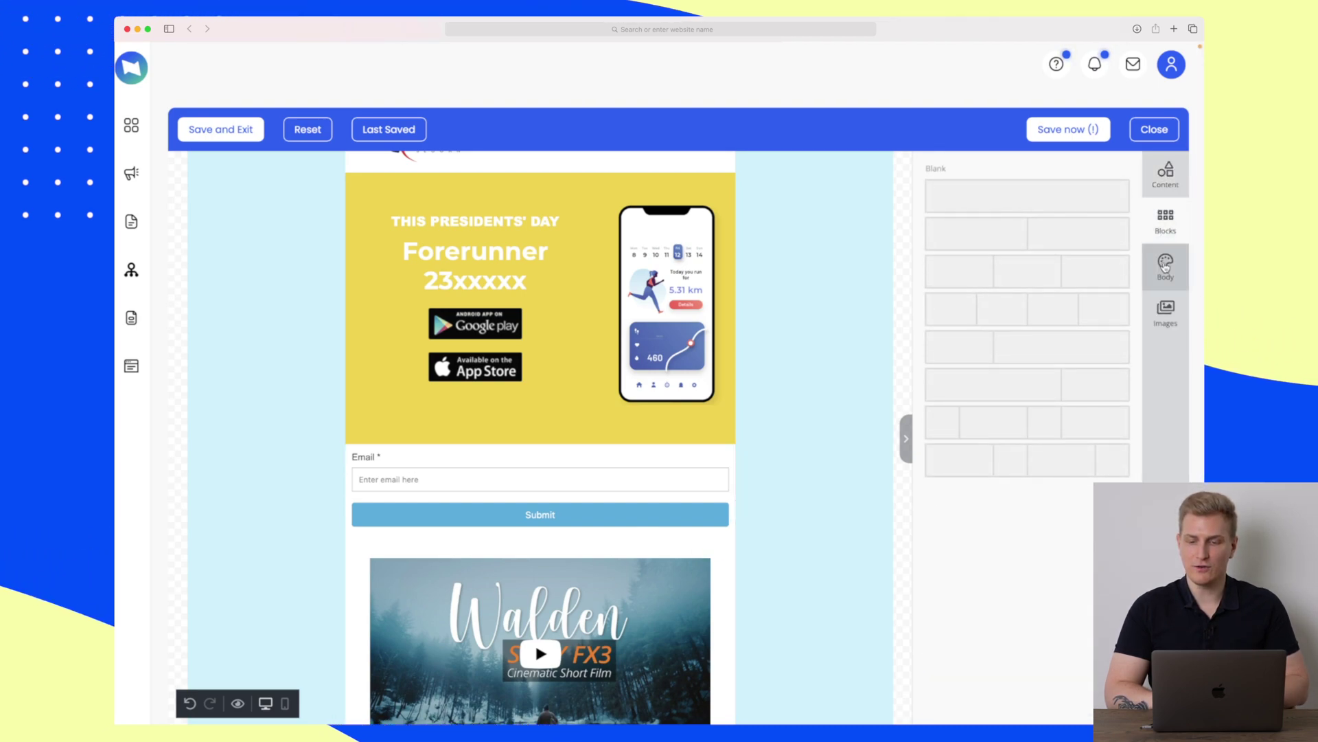
{"action": "left_click", "coordinate": [1167, 260]}
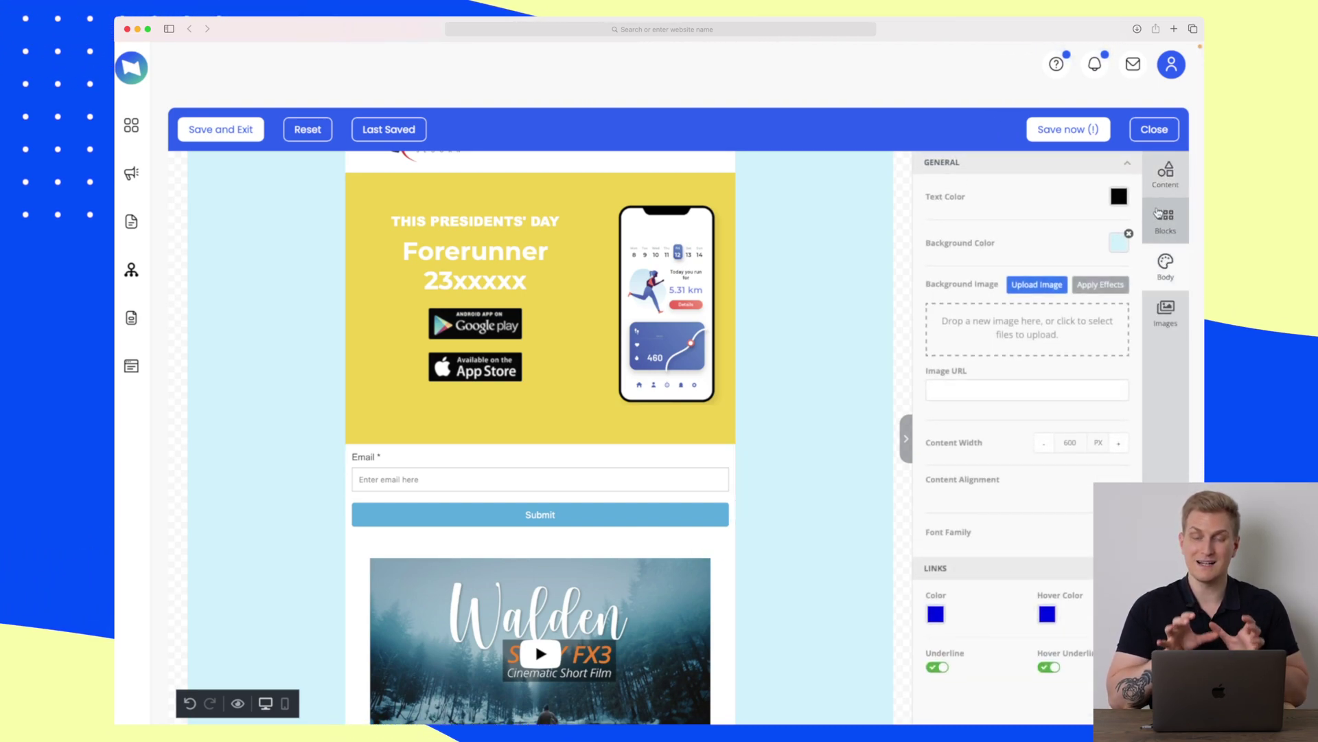
{"action": "left_click", "coordinate": [1165, 175]}
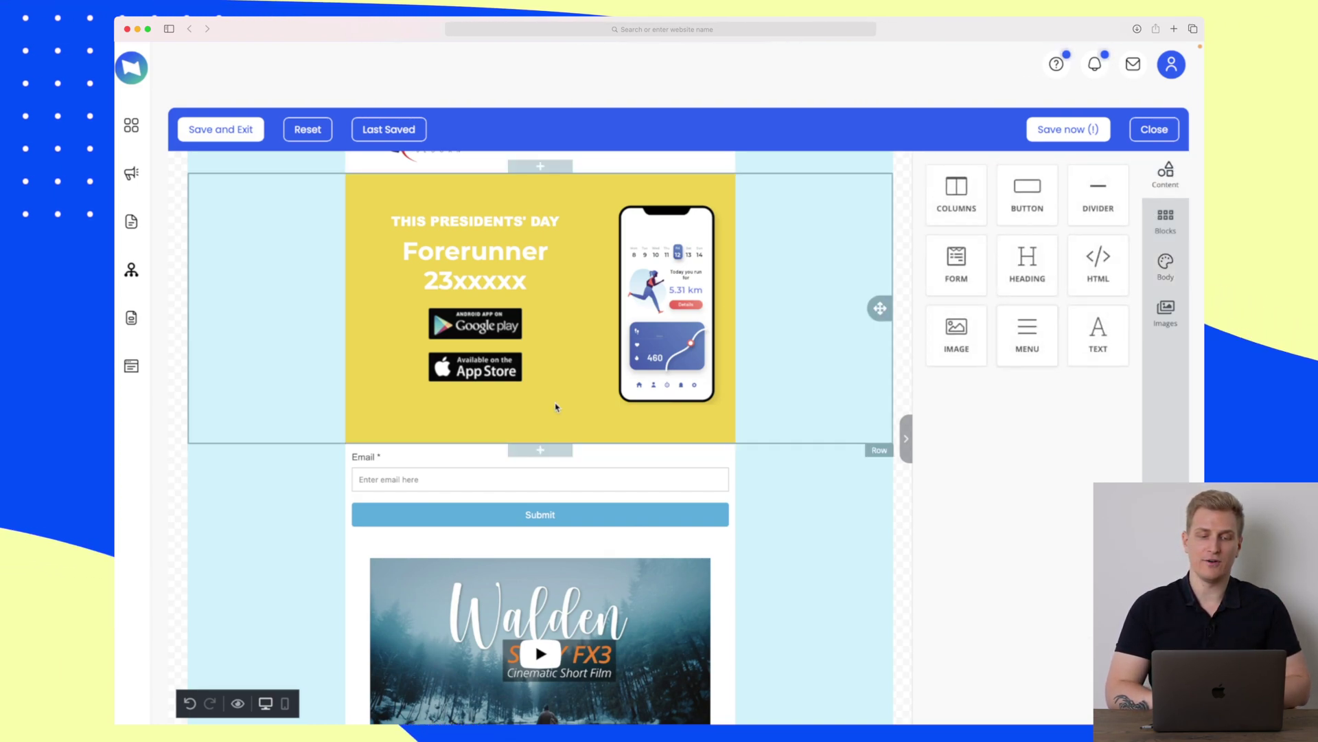
- Add a Menu block under the Pre Order Now button with a single Page item, no URL
{"action": "left_click_drag", "start_coordinate": [1039, 320], "coordinate": [583, 197]}
{"action": "left_click", "coordinate": [637, 260]}
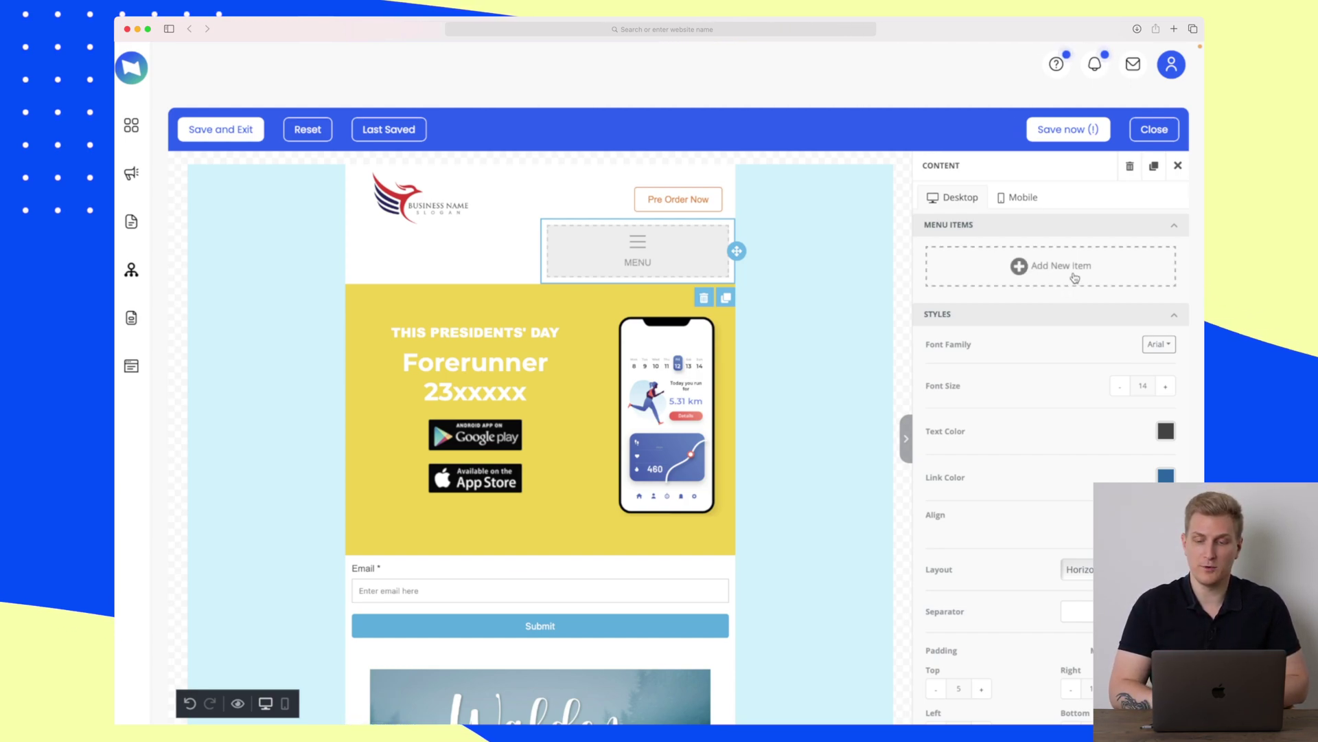
{"action": "left_click", "coordinate": [1035, 271]}
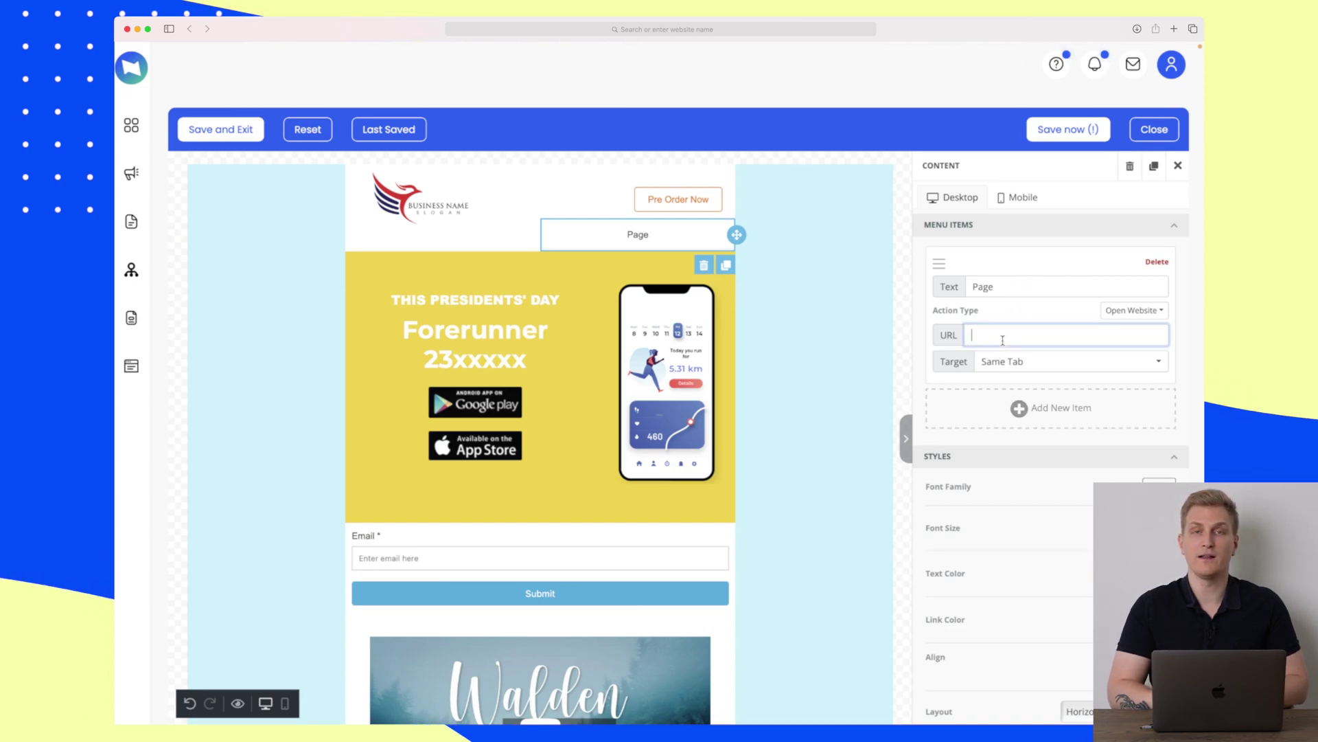
{"action": "scroll", "coordinate": [1075, 412], "scroll_direction": "down", "scroll_amount": 4}
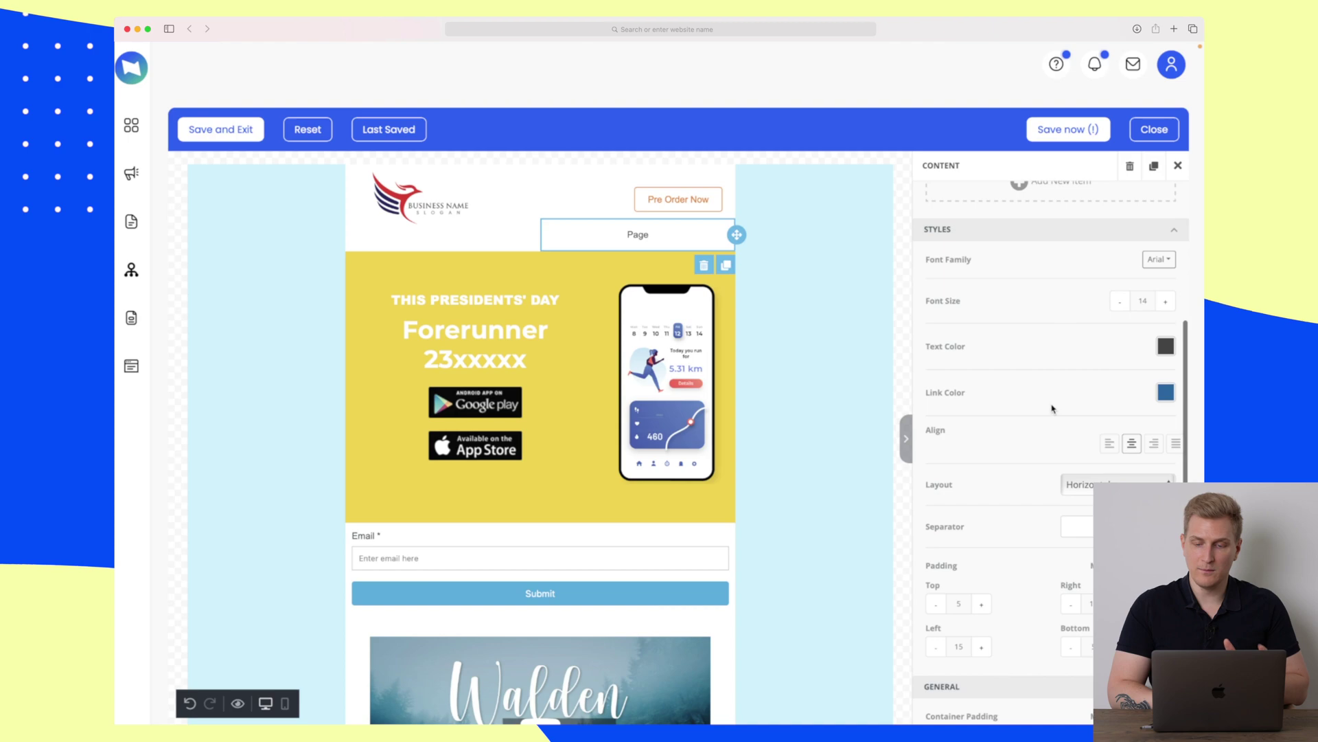
{"action": "scroll", "coordinate": [1051, 408], "scroll_direction": "down", "scroll_amount": 1}
{"action": "scroll", "coordinate": [1066, 411], "scroll_direction": "down", "scroll_amount": 2}
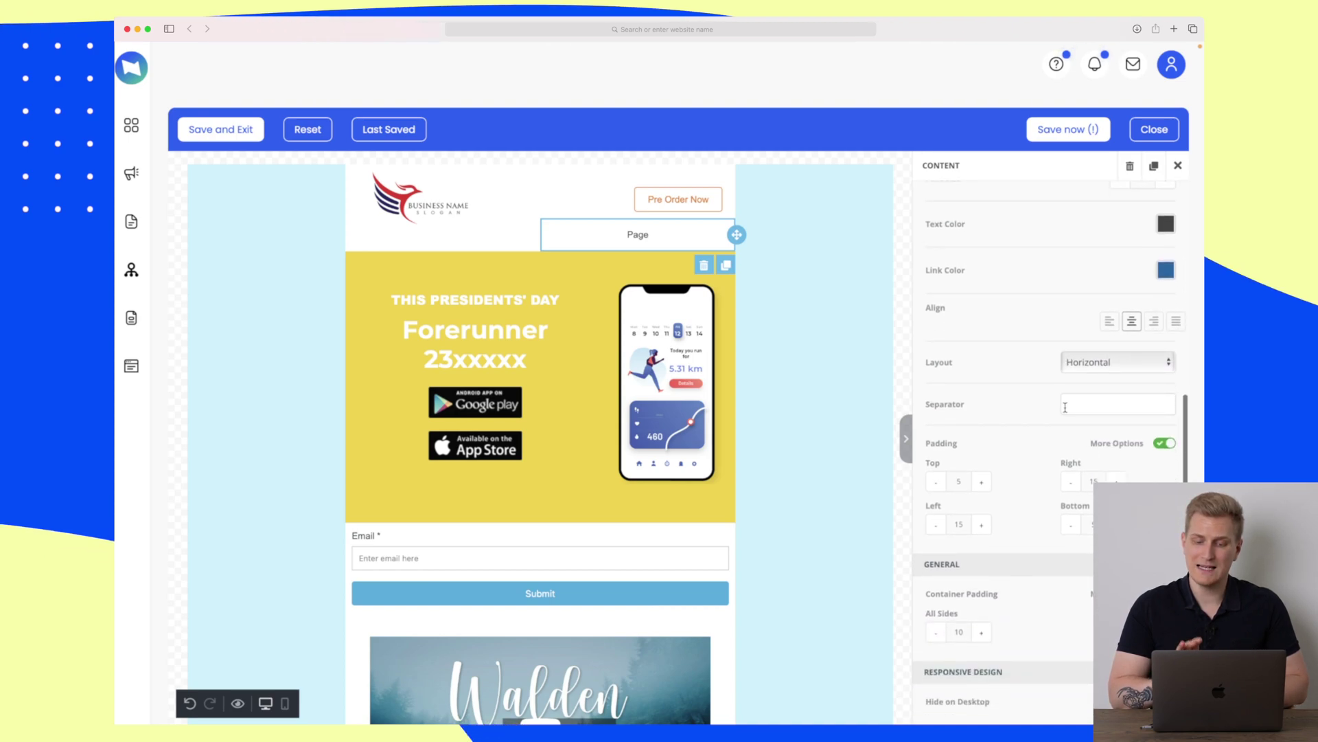
{"action": "scroll", "coordinate": [1065, 408], "scroll_direction": "up", "scroll_amount": 6}
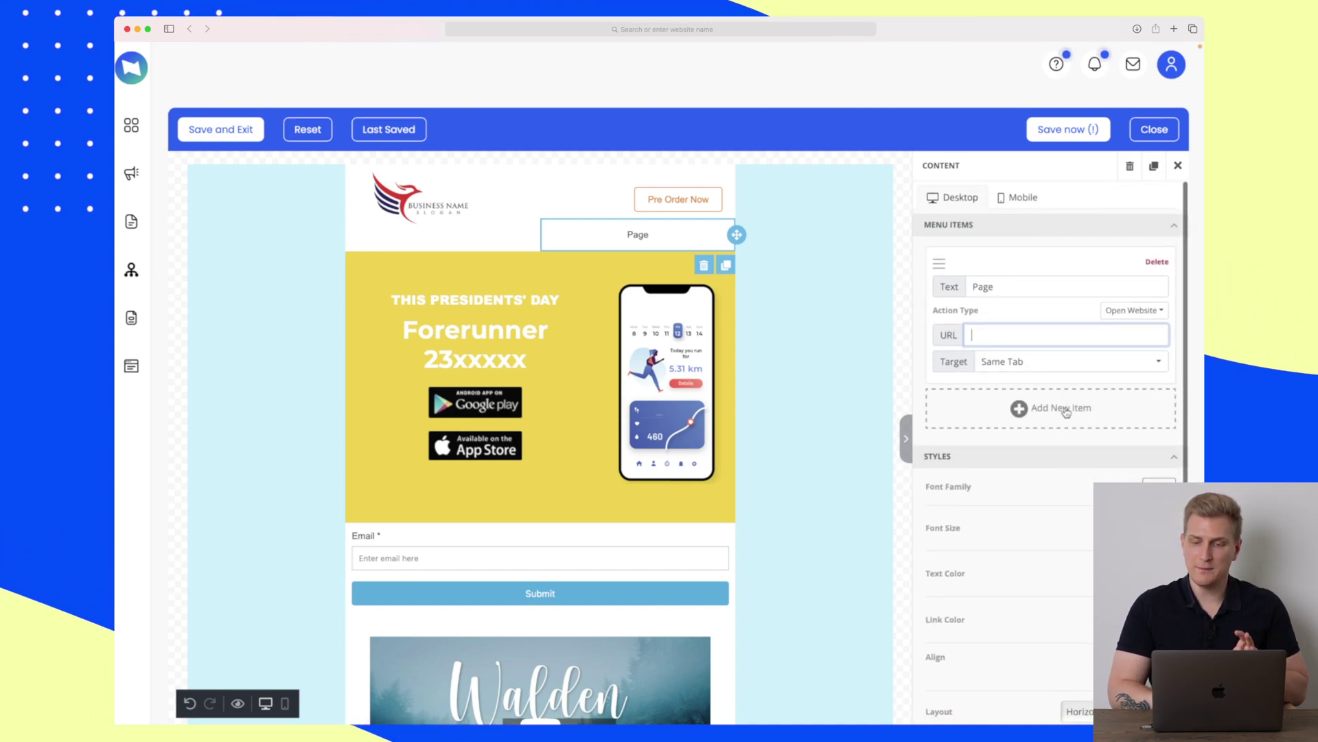
{"action": "scroll", "coordinate": [1066, 410], "scroll_direction": "down", "scroll_amount": 4}
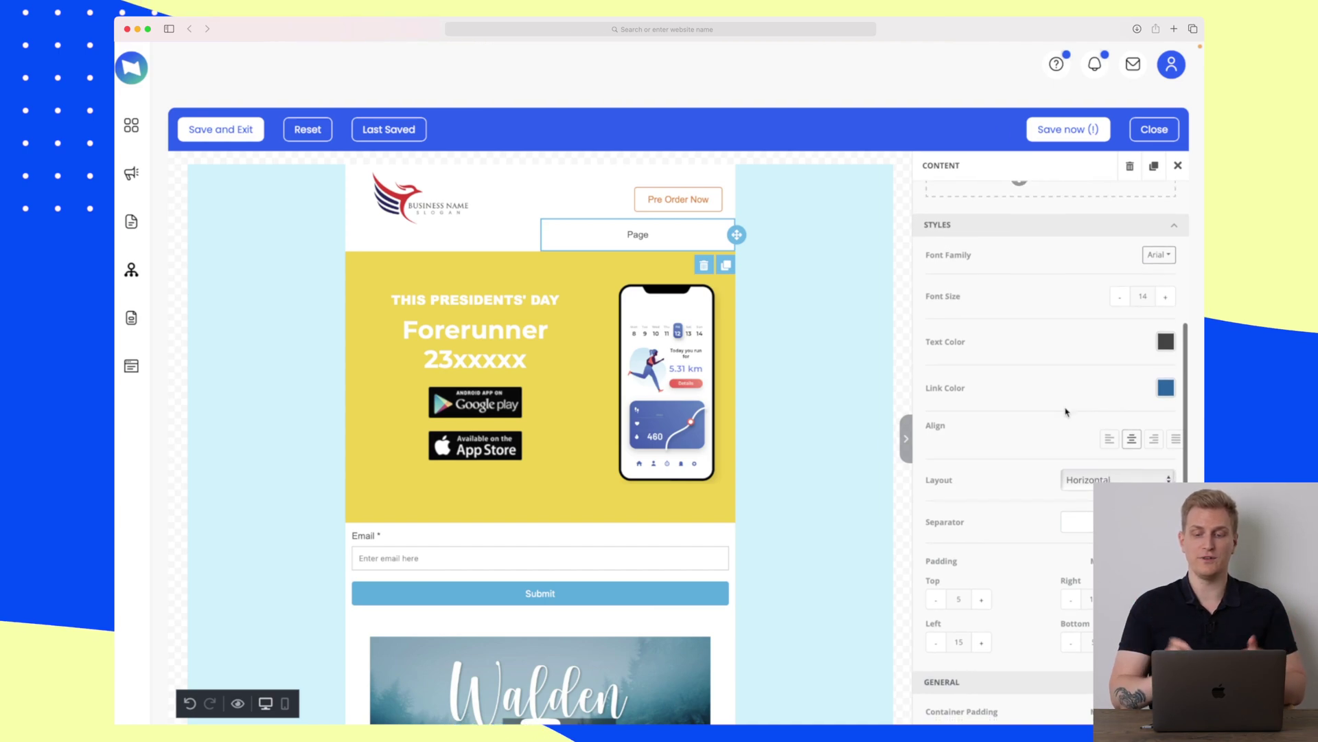
{"action": "scroll", "coordinate": [1066, 412], "scroll_direction": "down", "scroll_amount": 3}
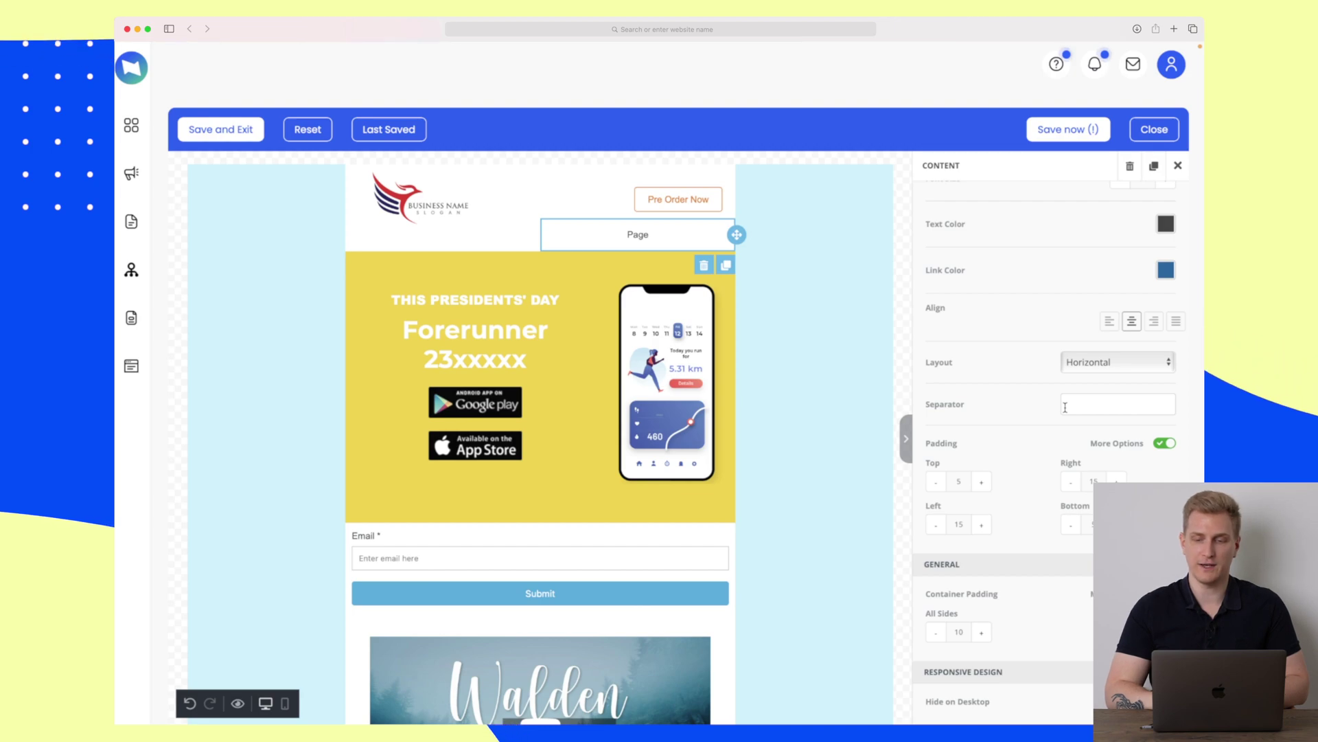
- Save the landing page template, exit the editor, and continue to the Domain step
{"action": "left_click", "coordinate": [1071, 129]}
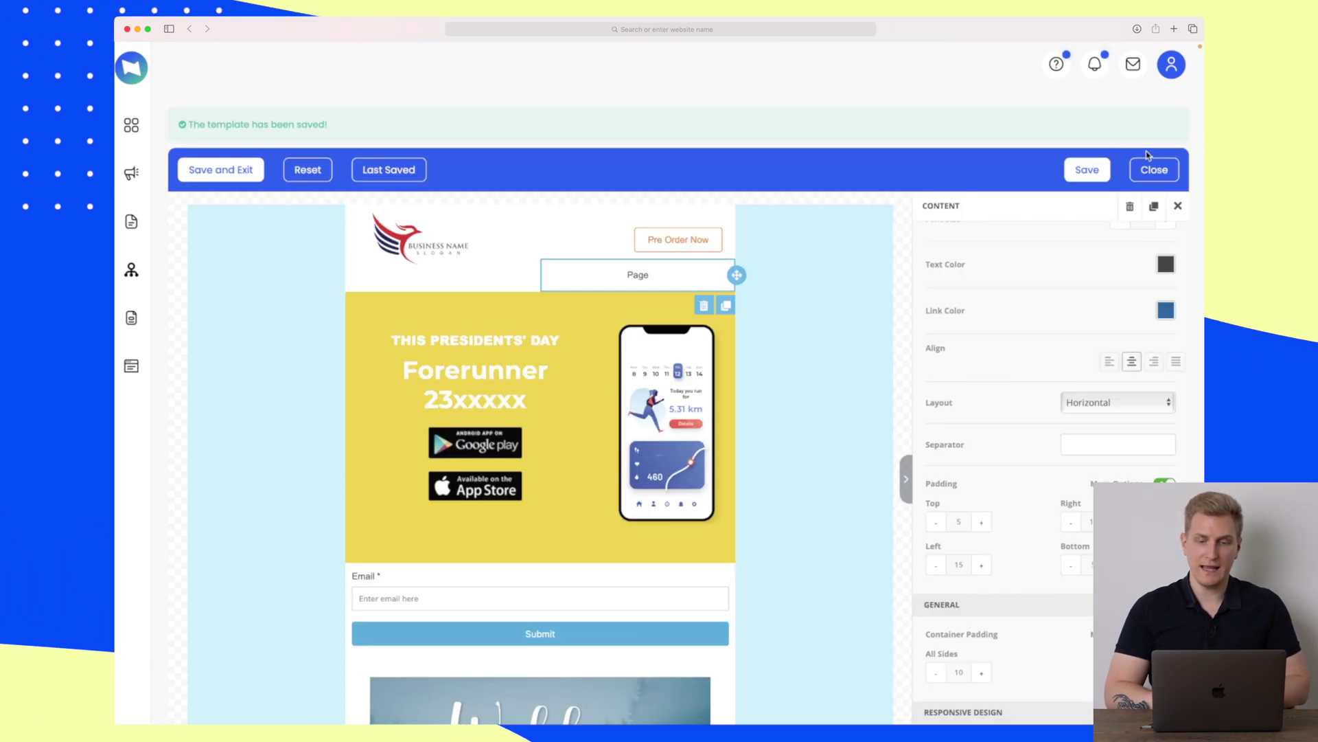
{"action": "left_click", "coordinate": [253, 170]}
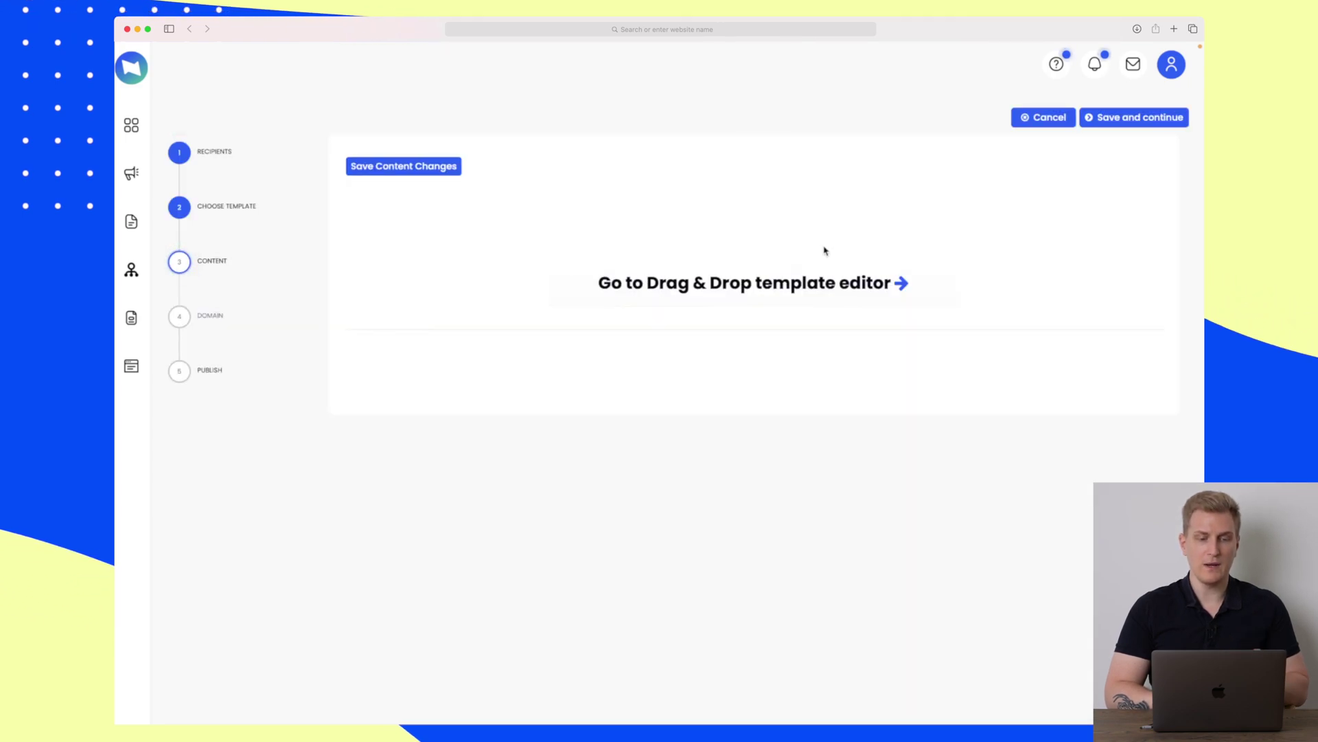
{"action": "left_click", "coordinate": [1140, 119]}
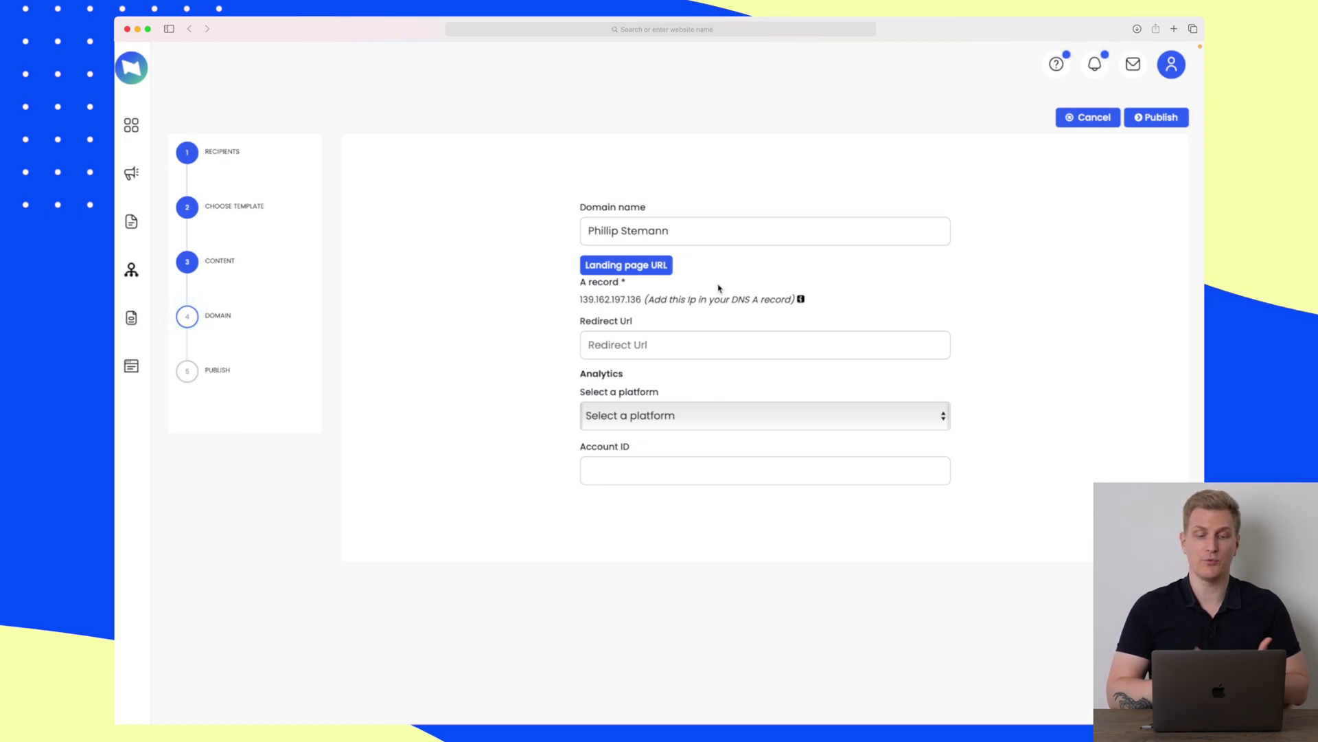
- Review the A record and redirect URL fields, then select Google Analytics as analytics platform
{"action": "left_click_drag", "start_coordinate": [576, 287], "coordinate": [639, 289]}
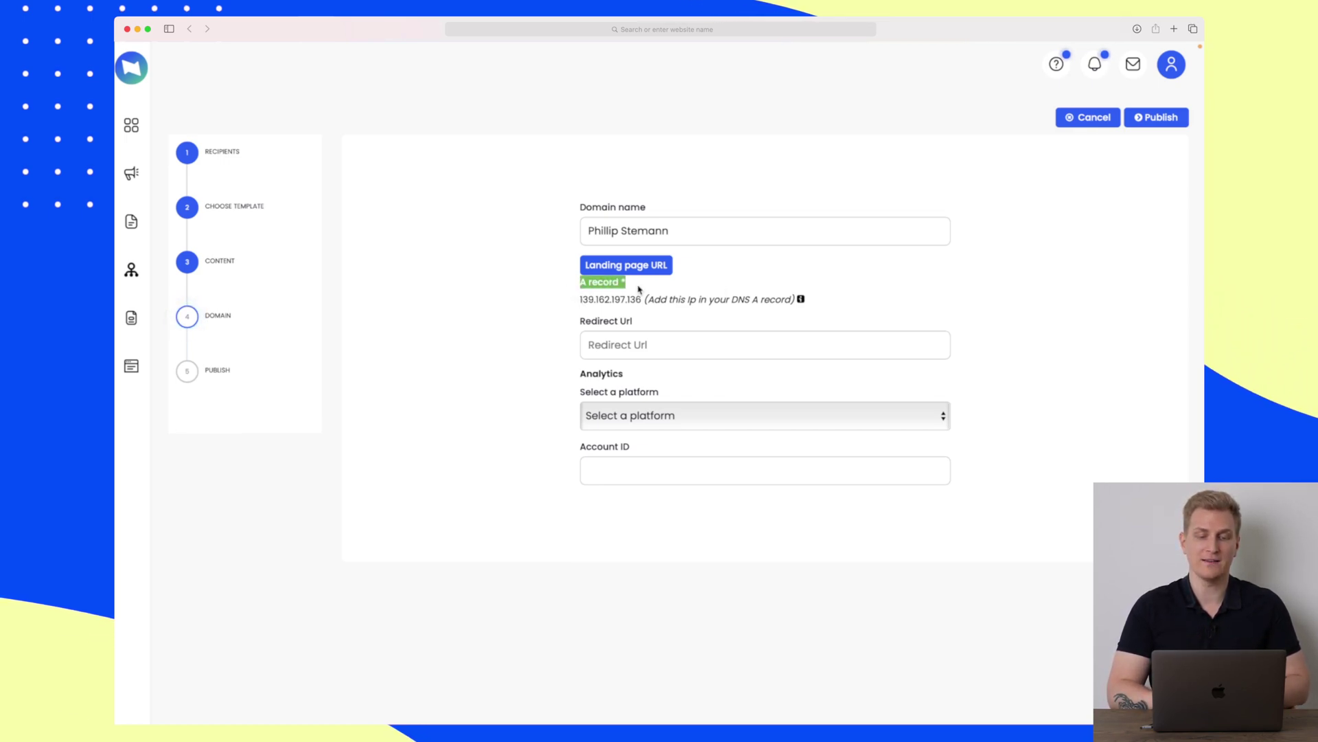
{"action": "left_click", "coordinate": [673, 345]}
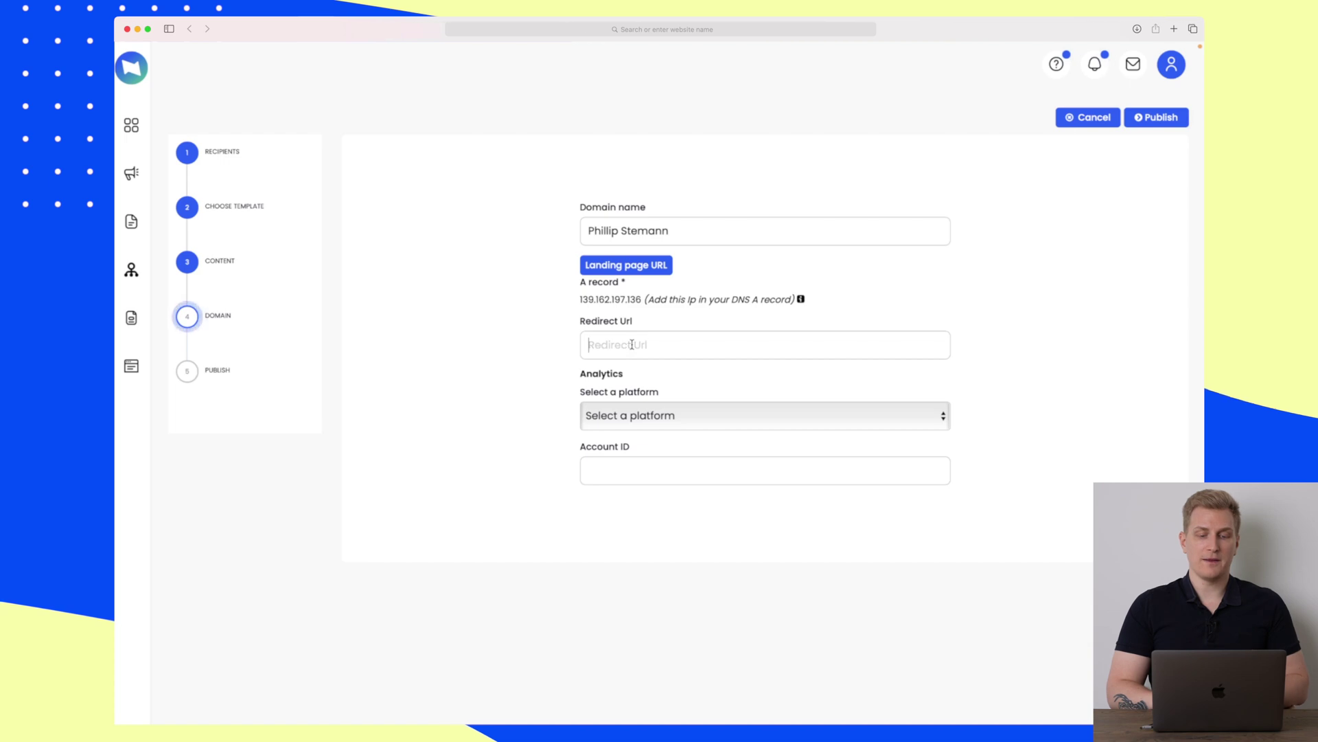
{"action": "left_click", "coordinate": [663, 420]}
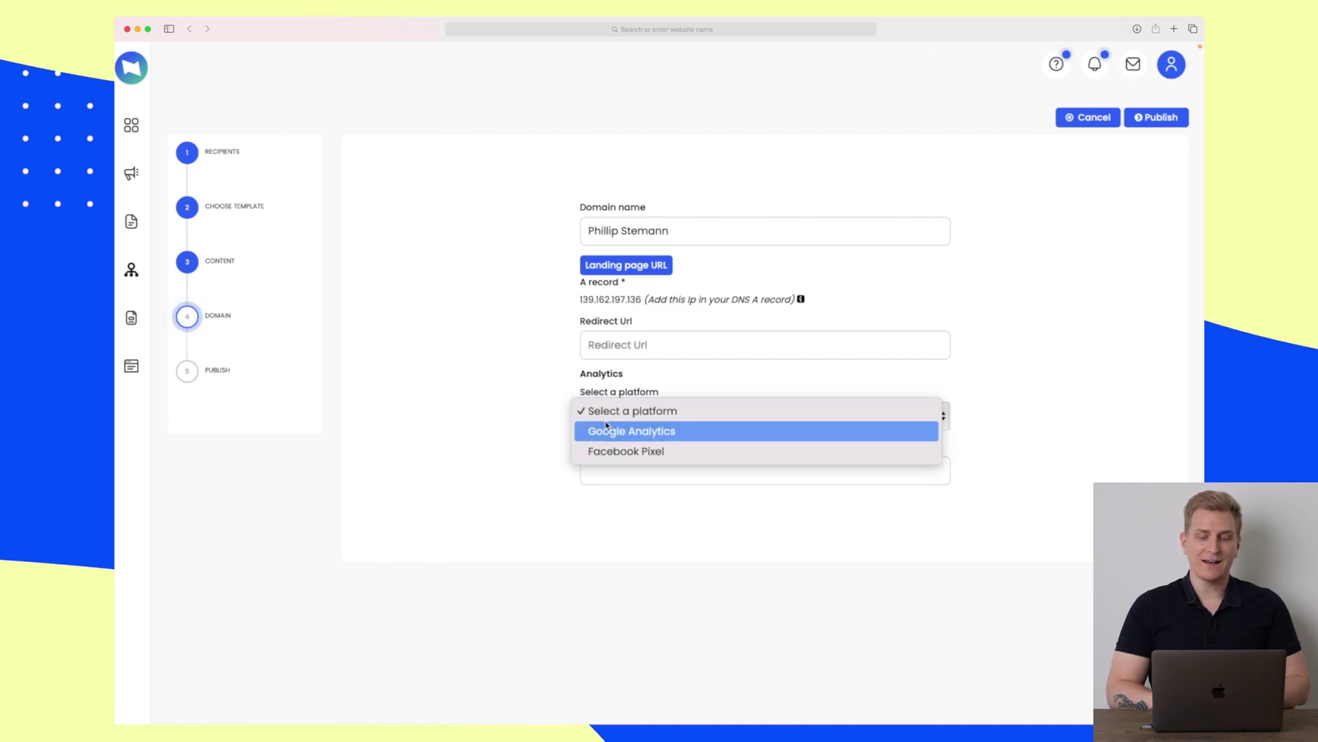
{"action": "left_click", "coordinate": [623, 431]}
{"action": "left_click", "coordinate": [637, 420]}
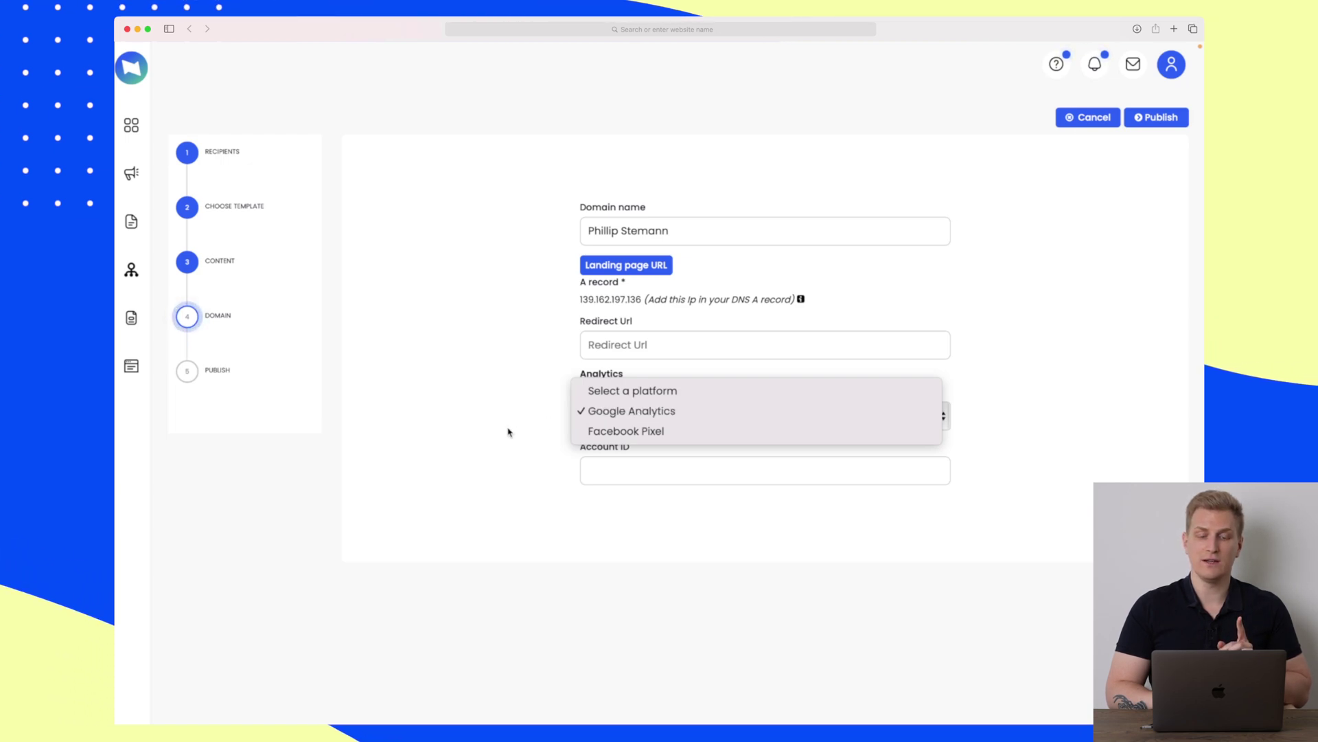
{"action": "left_click", "coordinate": [506, 432]}
- Try Facebook Pixel, revert to Google Analytics, and publish the landing page
{"action": "left_click", "coordinate": [627, 414]}
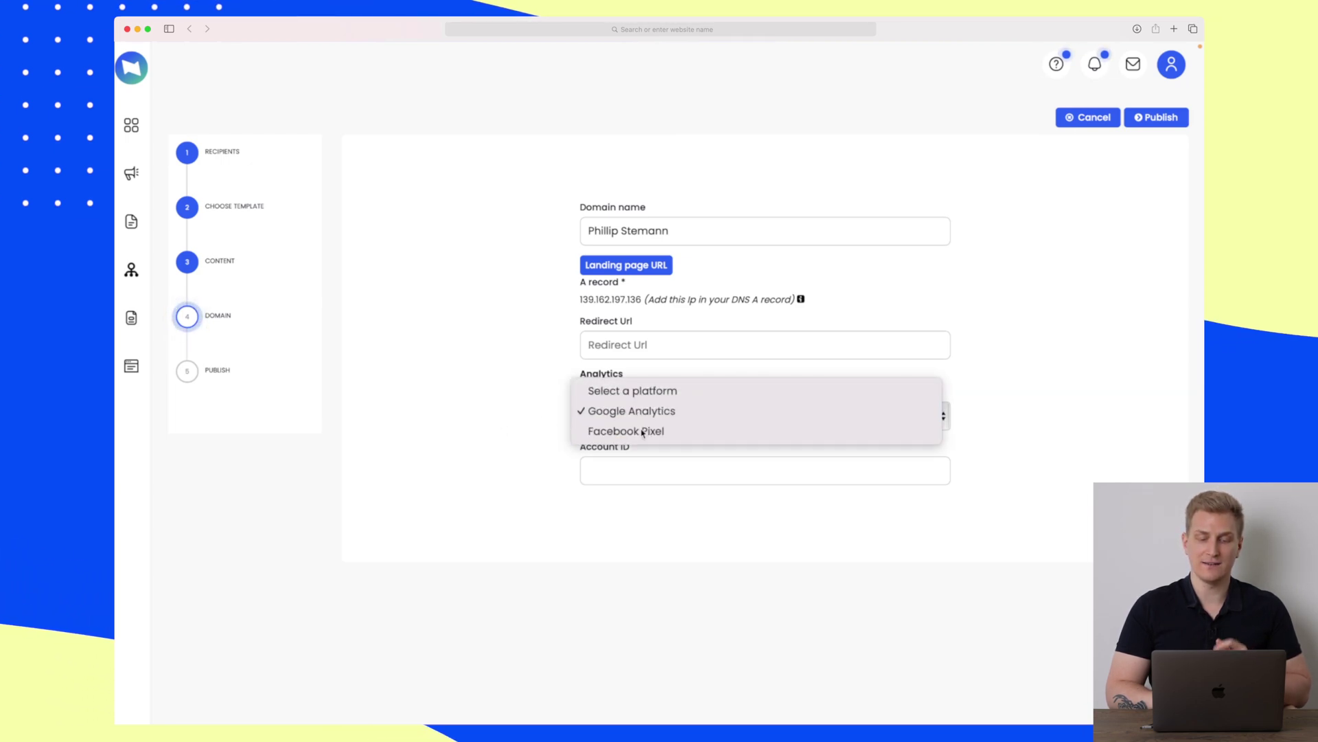
{"action": "left_click", "coordinate": [636, 431]}
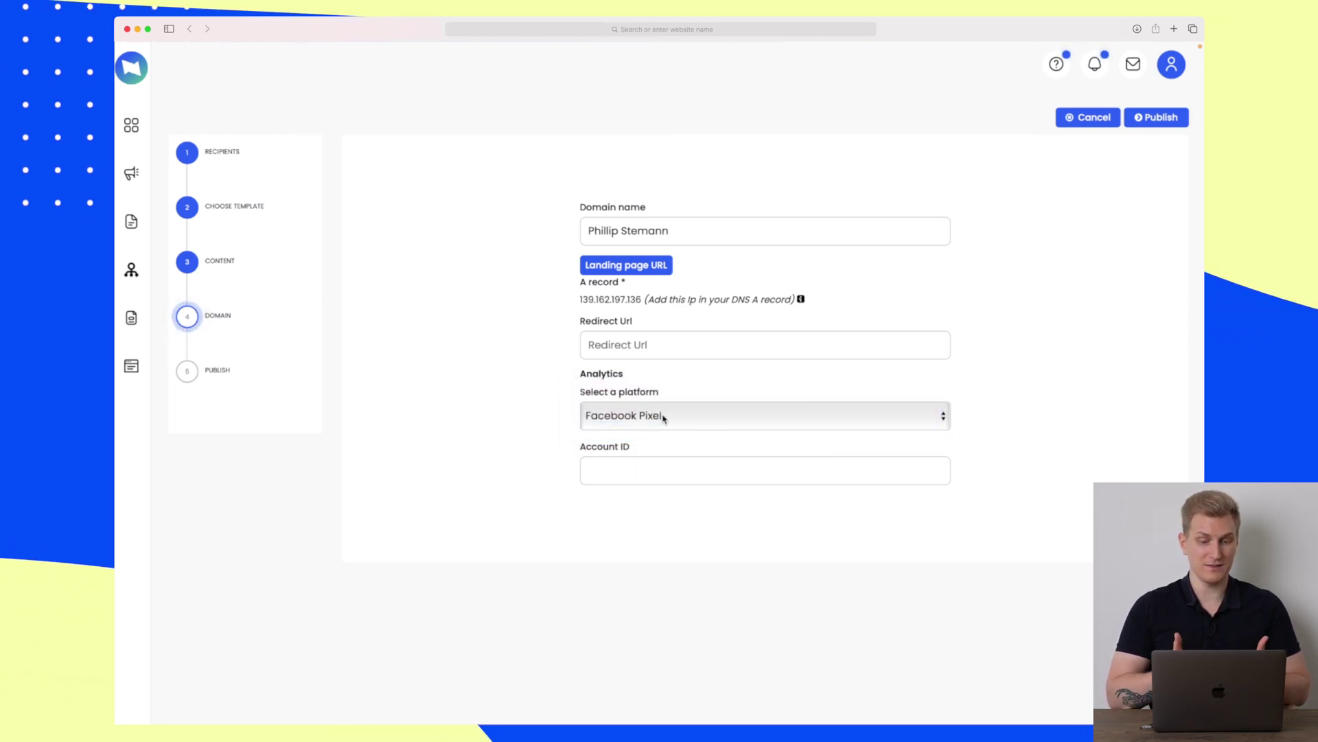
{"action": "left_click", "coordinate": [663, 416]}
{"action": "left_click", "coordinate": [664, 397]}
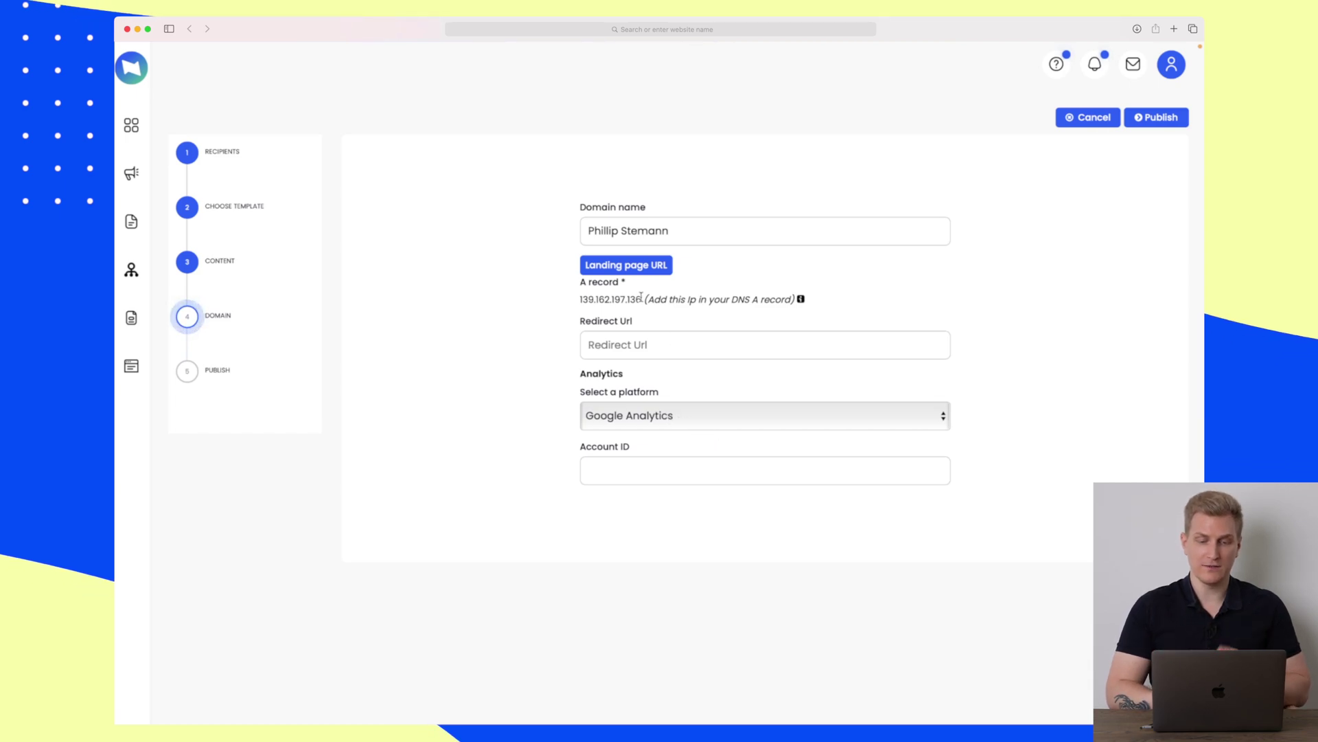
{"action": "left_click", "coordinate": [1165, 124]}
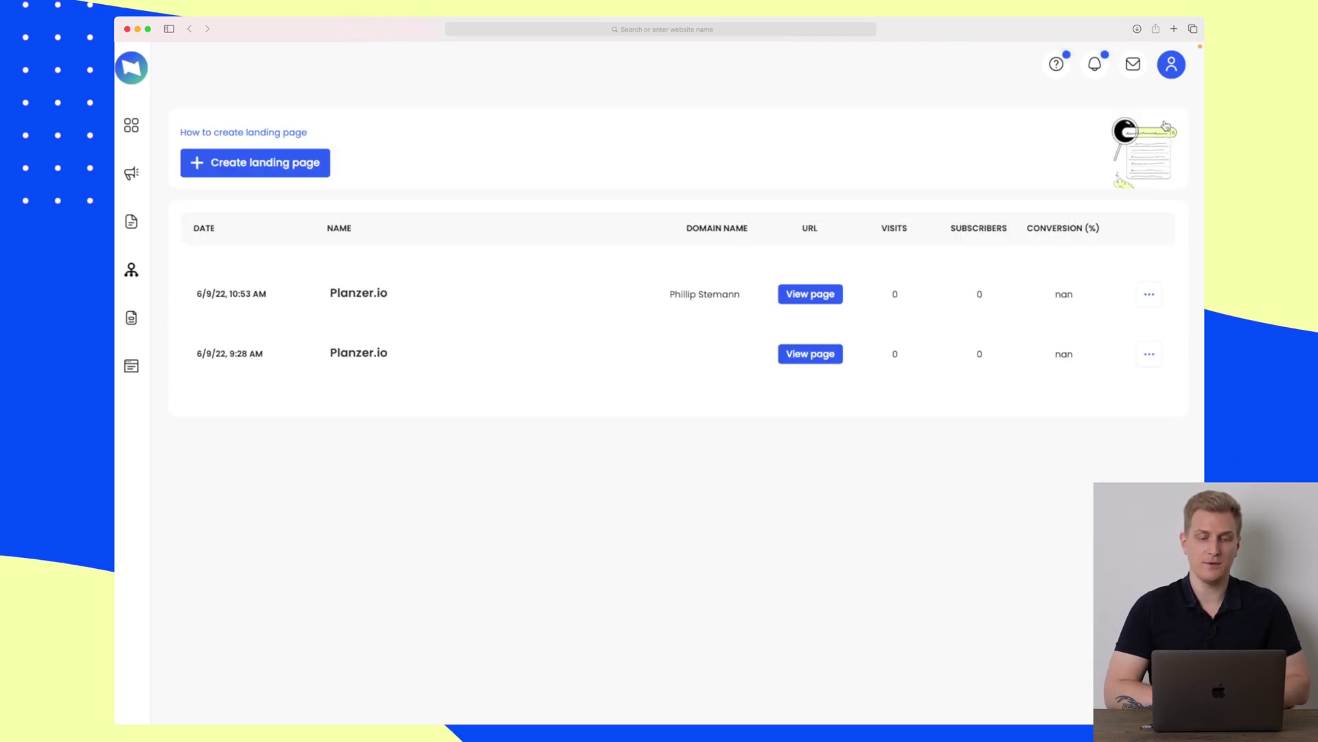
- Open the published landing page live and try its signup email field
{"action": "left_click", "coordinate": [808, 295]}
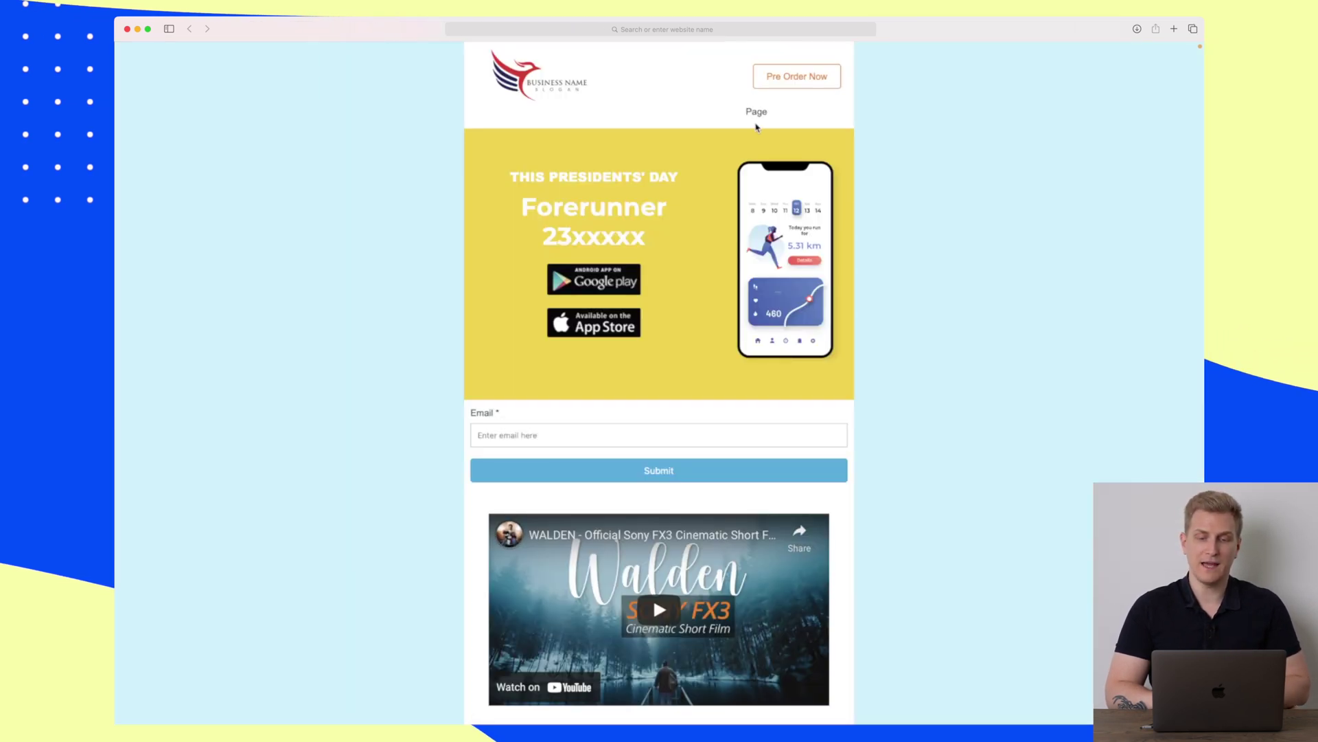
{"action": "scroll", "coordinate": [699, 240], "scroll_direction": "down", "scroll_amount": 2}
{"action": "left_click", "coordinate": [559, 375]}
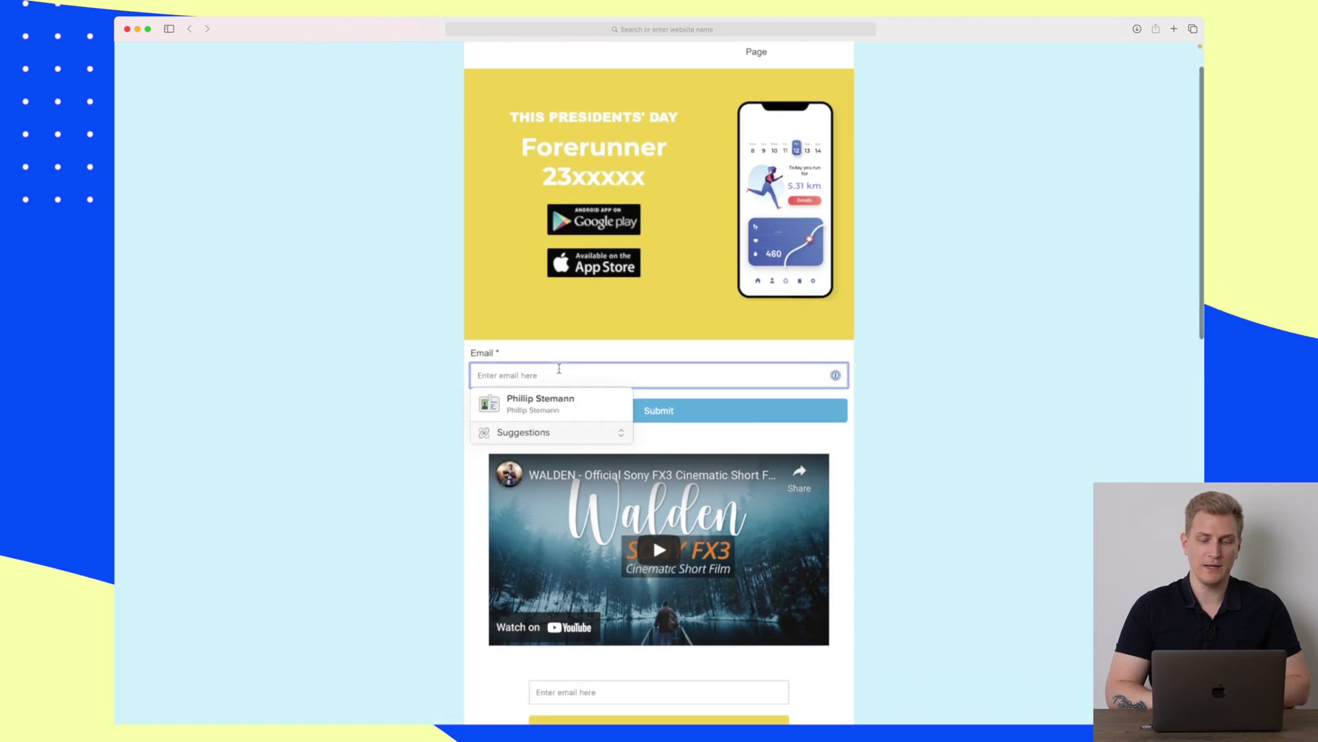
{"action": "left_click", "coordinate": [1028, 376]}
- Scroll through the live page, then start a new automation in Zagomail
{"action": "scroll", "coordinate": [1028, 376], "scroll_direction": "down", "scroll_amount": 5}
{"action": "scroll", "coordinate": [644, 357], "scroll_direction": "down", "scroll_amount": 5}
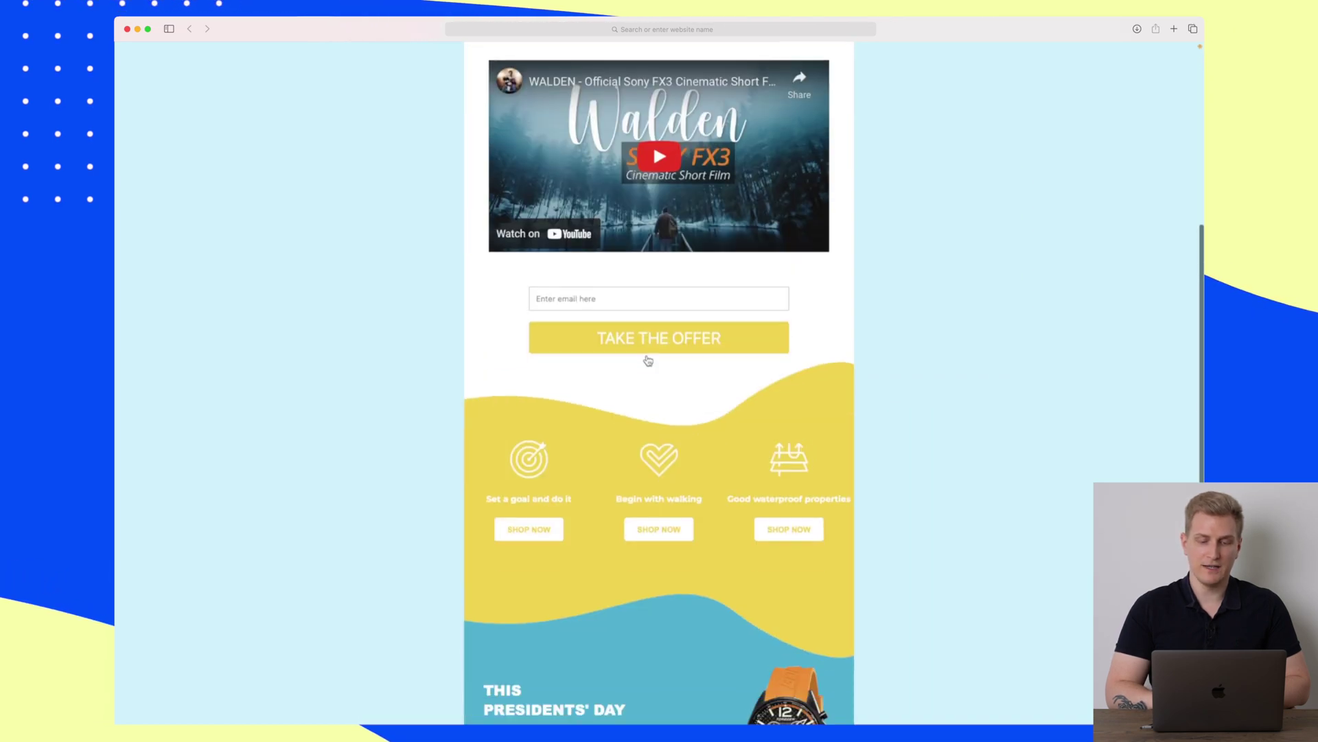
{"action": "scroll", "coordinate": [654, 481], "scroll_direction": "down", "scroll_amount": 5}
{"action": "scroll", "coordinate": [654, 492], "scroll_direction": "up", "scroll_amount": 5}
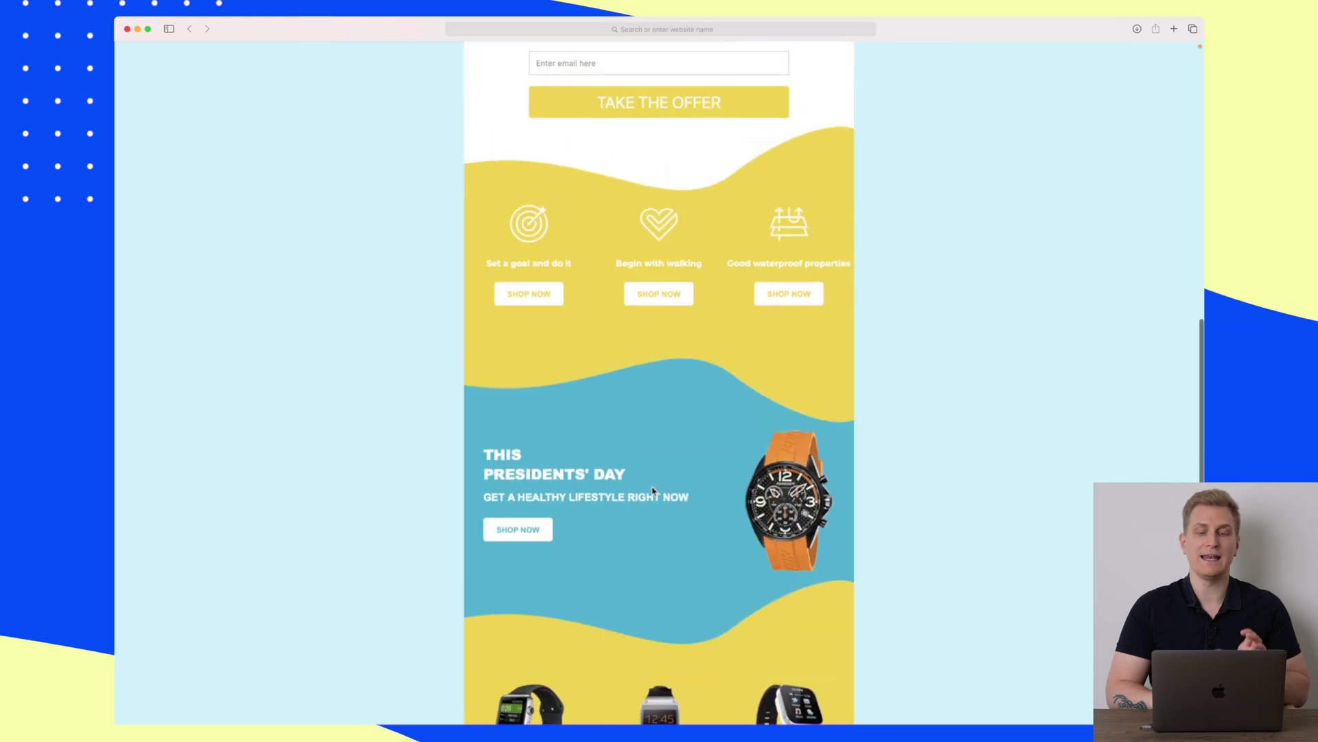
{"action": "scroll", "coordinate": [653, 489], "scroll_direction": "up", "scroll_amount": 7}
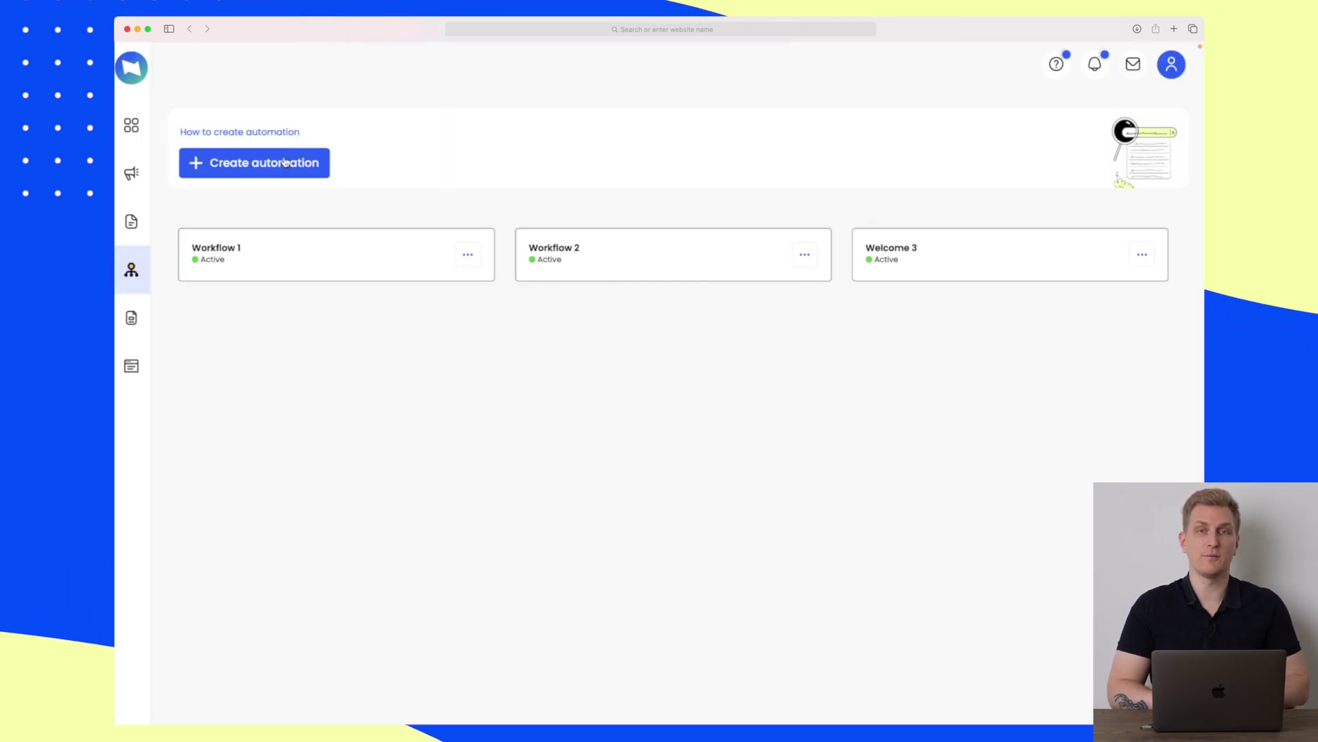
{"action": "left_click", "coordinate": [286, 162]}
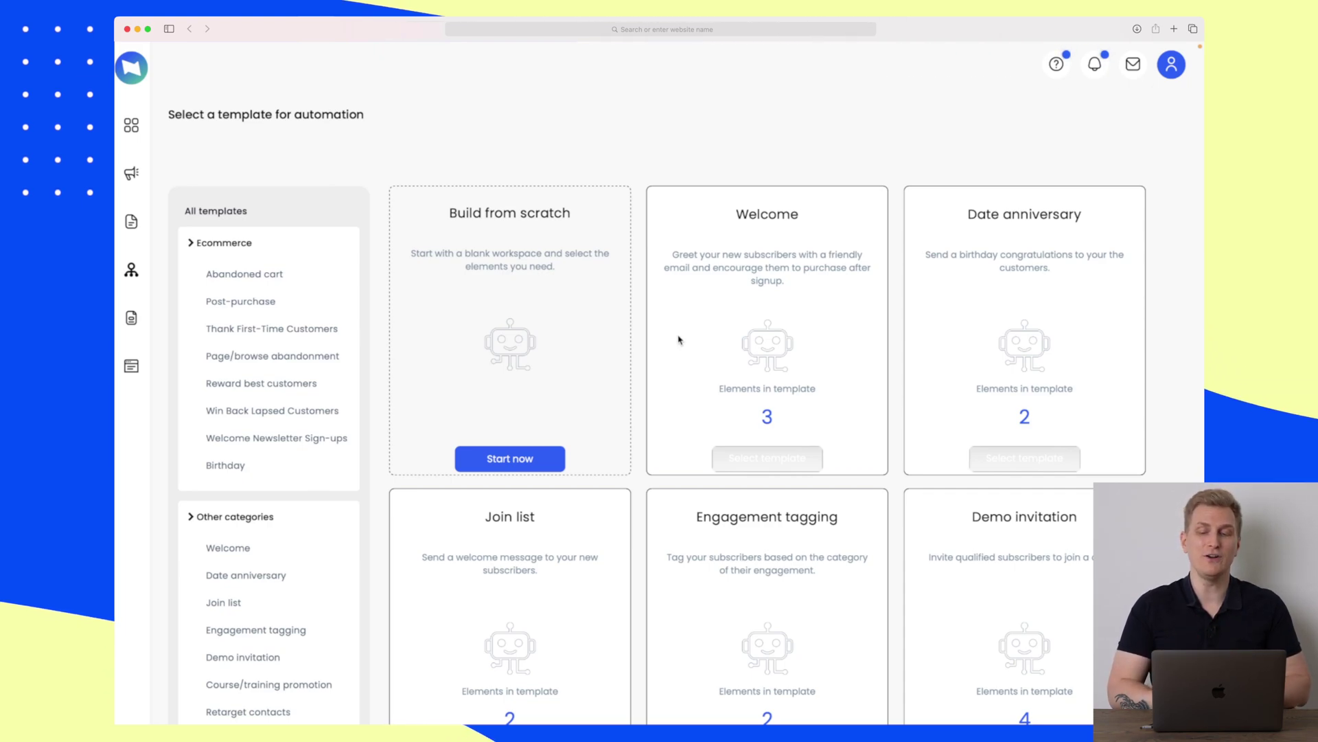
- Pick the Ecommerce Abandoned cart automation and start connecting the online store
{"action": "scroll", "coordinate": [311, 347], "scroll_direction": "down", "scroll_amount": 1}
{"action": "scroll", "coordinate": [307, 326], "scroll_direction": "down", "scroll_amount": 5}
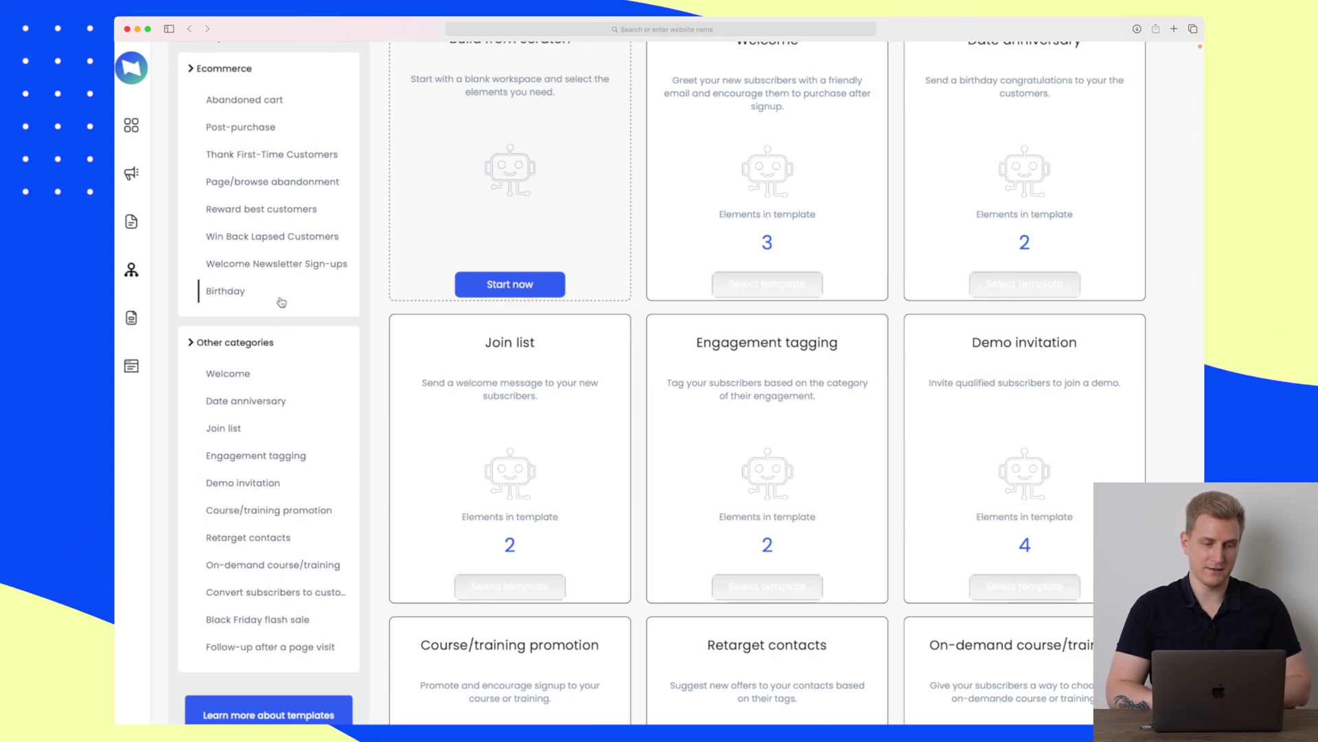
{"action": "scroll", "coordinate": [268, 183], "scroll_direction": "up", "scroll_amount": 2}
{"action": "left_click", "coordinate": [269, 180]}
{"action": "scroll", "coordinate": [268, 183], "scroll_direction": "up", "scroll_amount": 2}
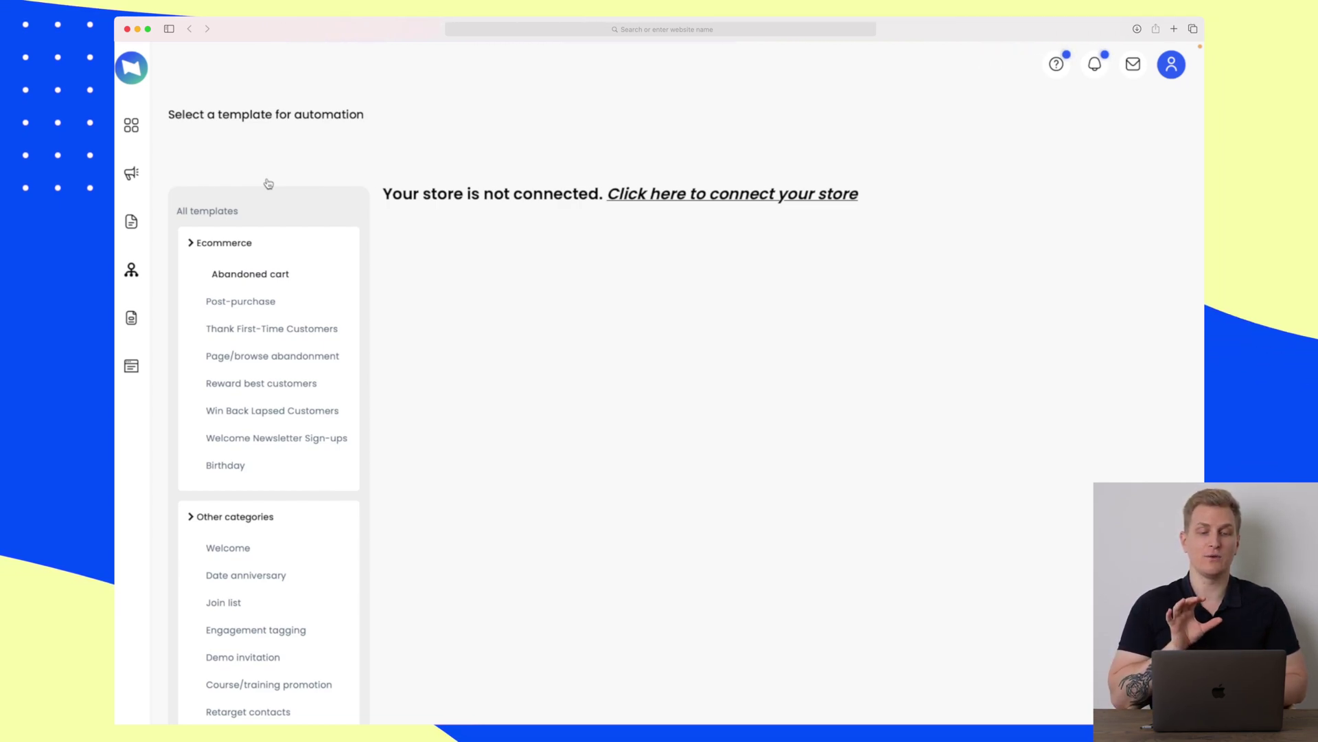
{"action": "left_click", "coordinate": [788, 195]}
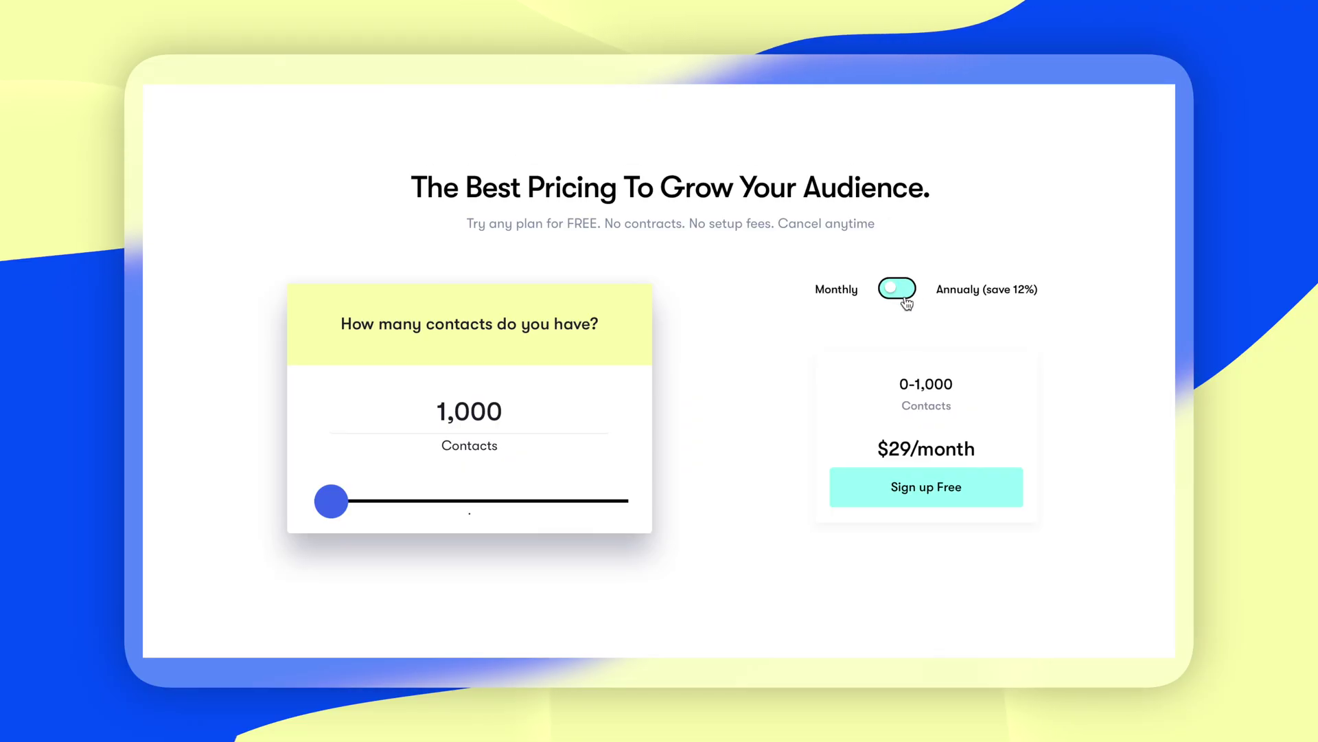
- Toggle billing to Annually and back to Monthly, then slide contacts to Over 100k
{"action": "left_click", "coordinate": [901, 294]}
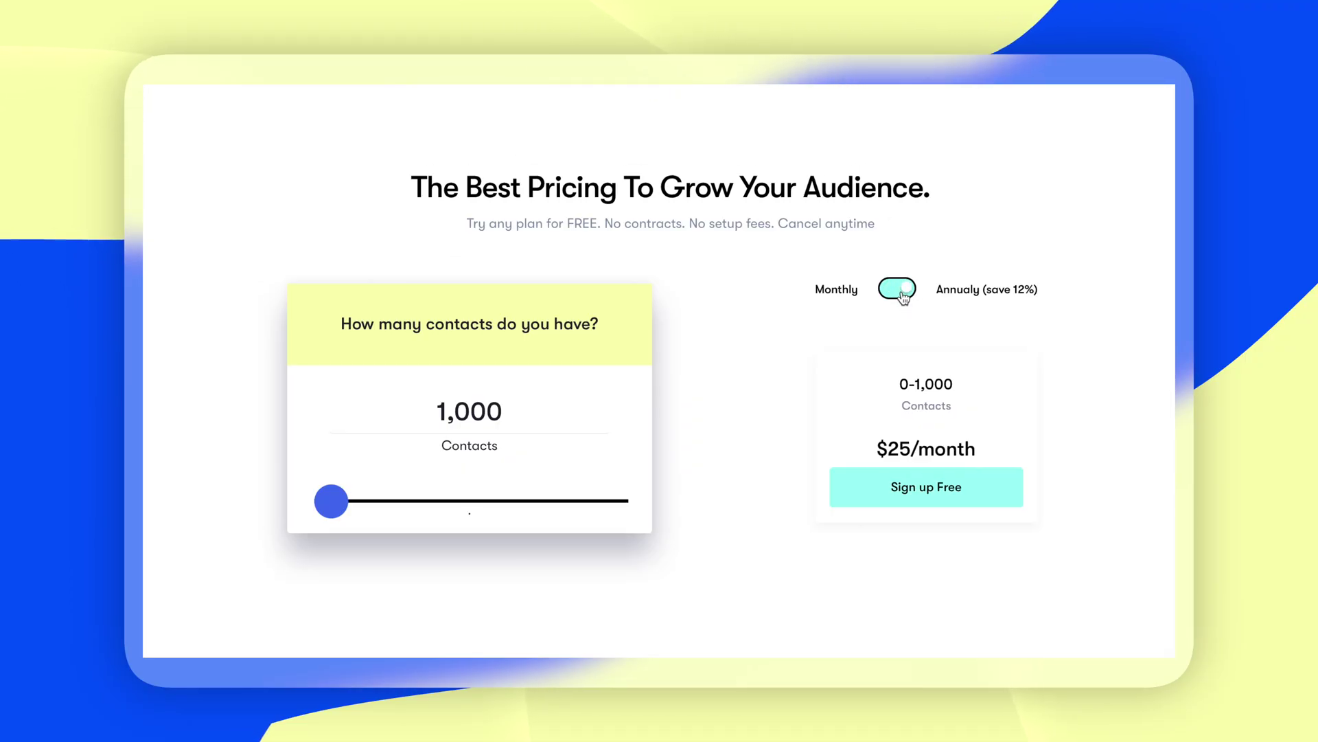
{"action": "left_click", "coordinate": [902, 293]}
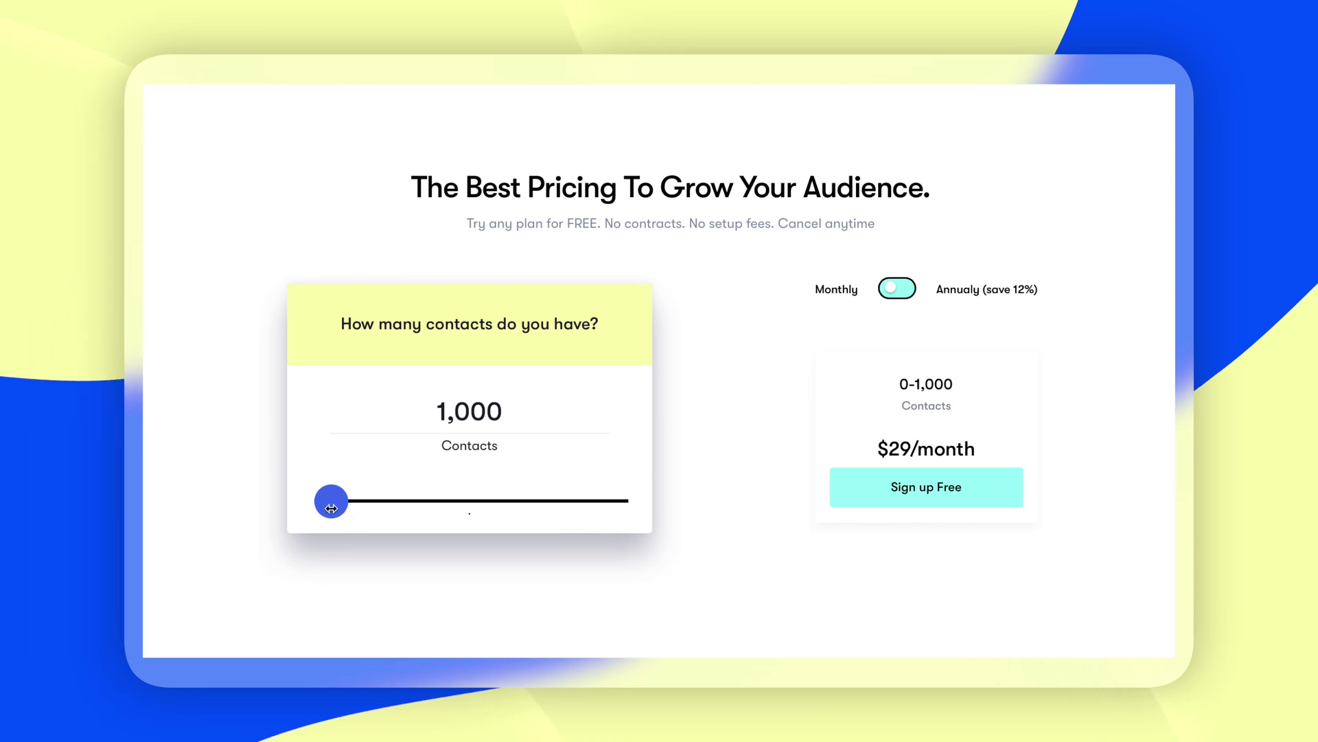
{"action": "left_click_drag", "start_coordinate": [331, 507], "coordinate": [598, 489]}
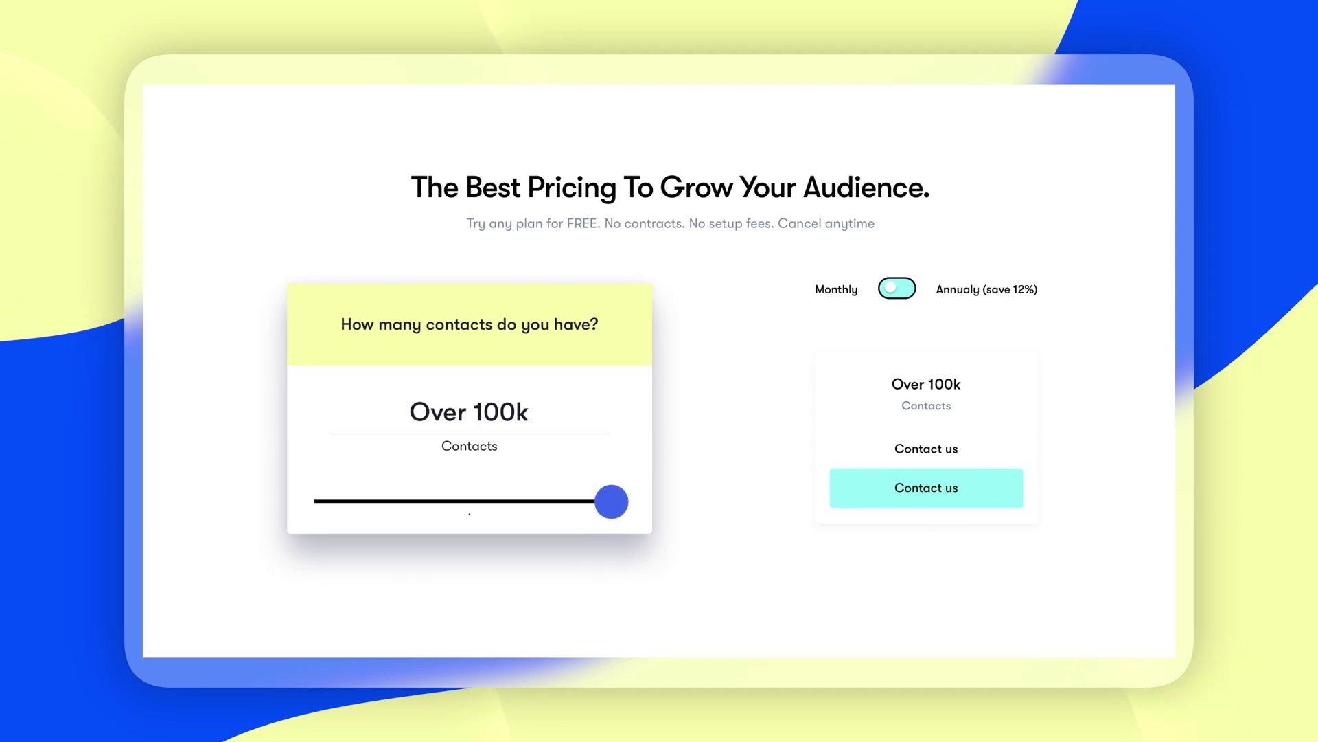